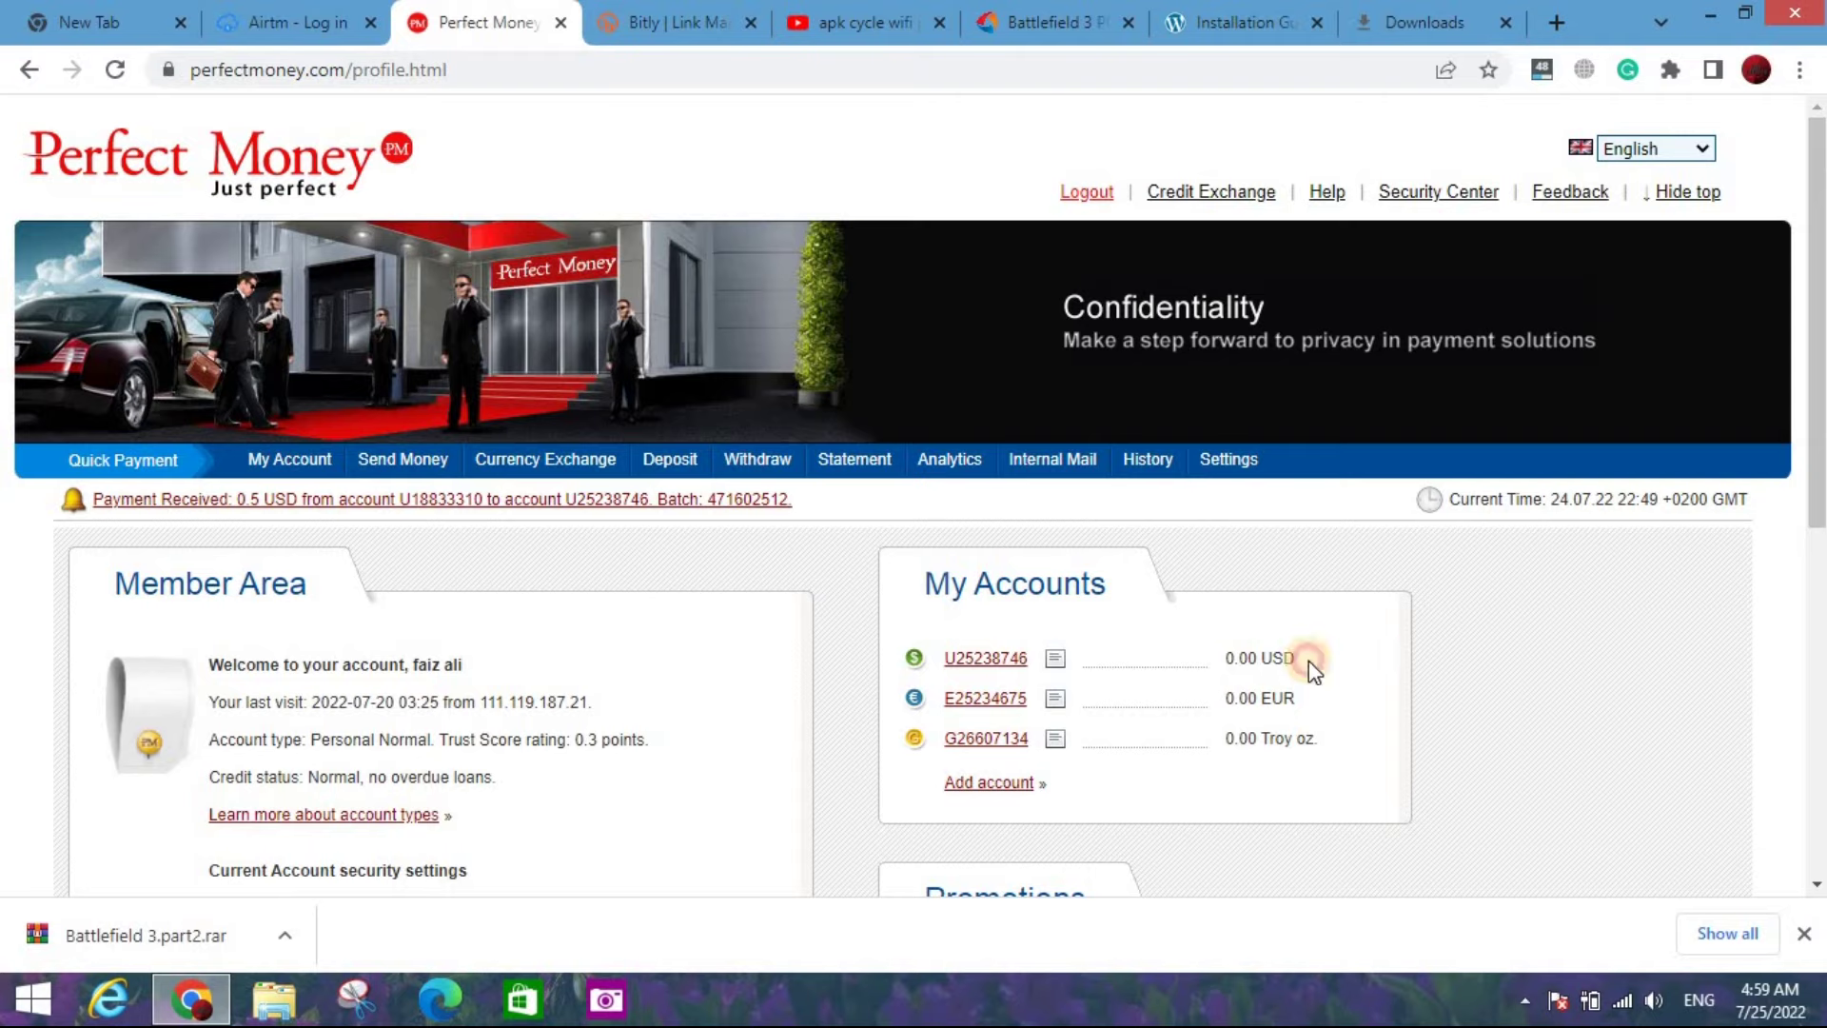
- Switch to the Airtm login page already open in the browser
click(836, 614)
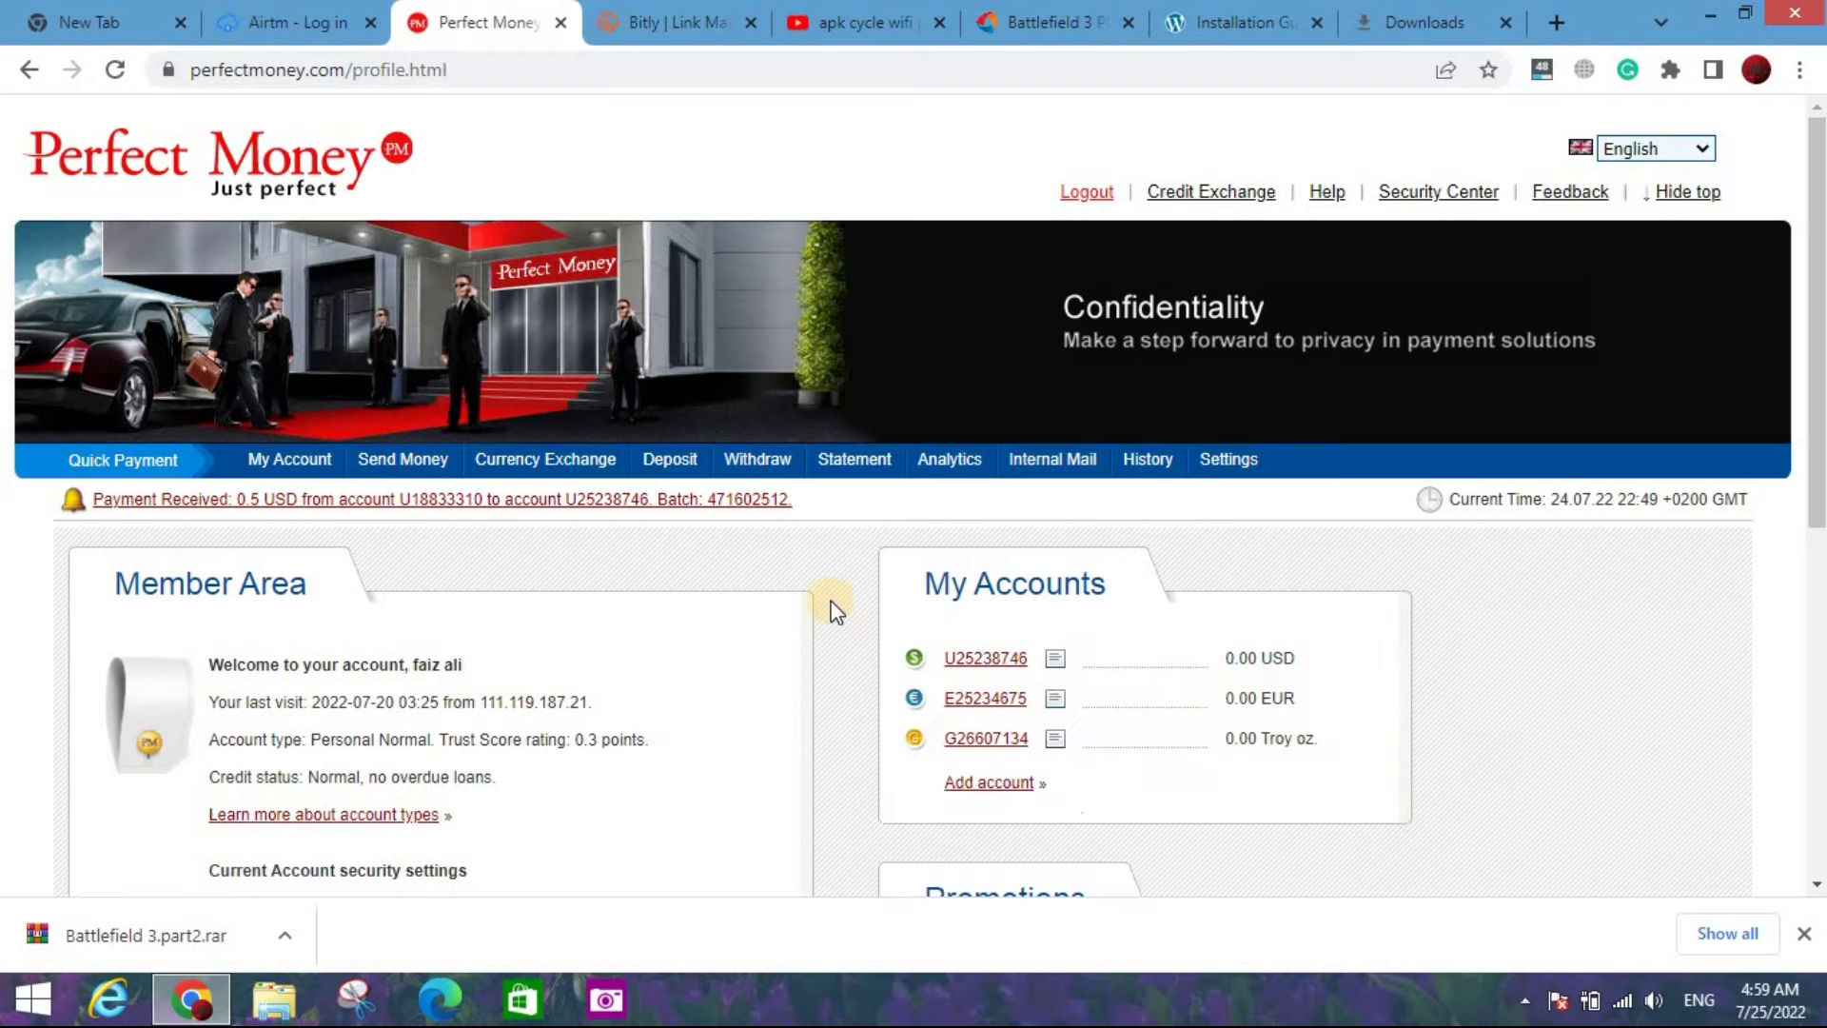
click(6, 12)
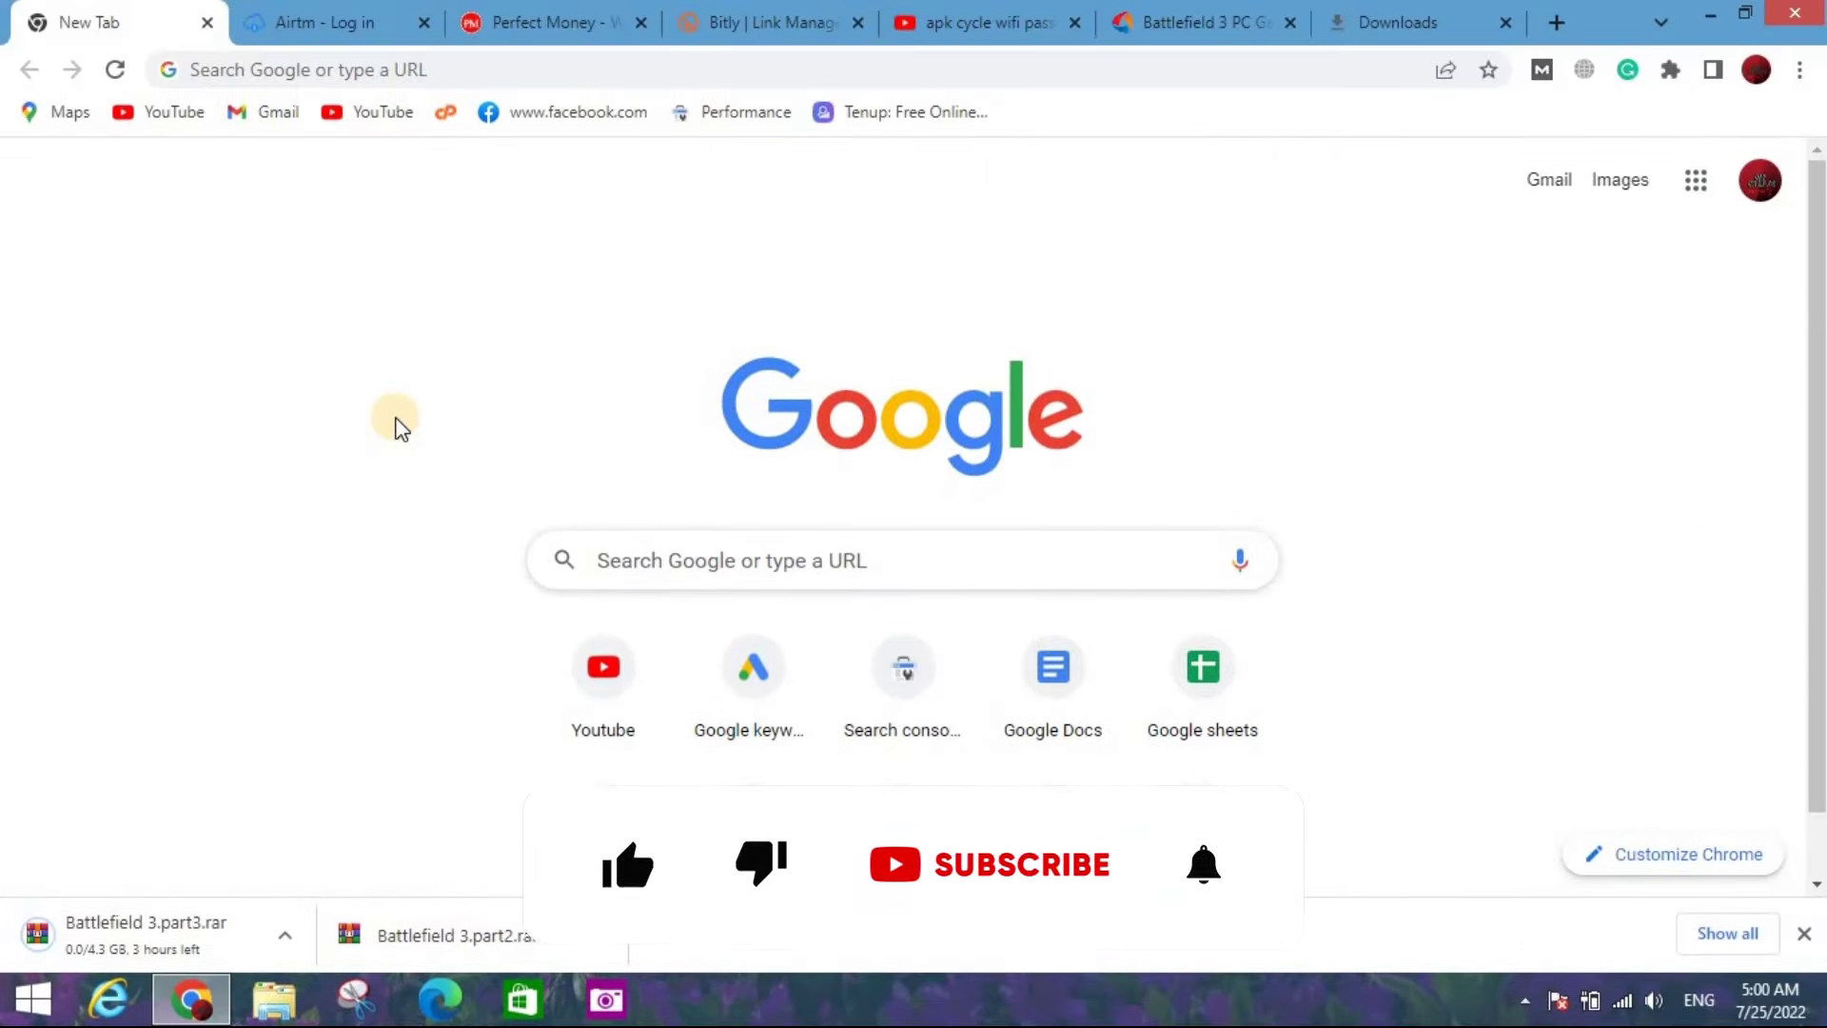
click(364, 14)
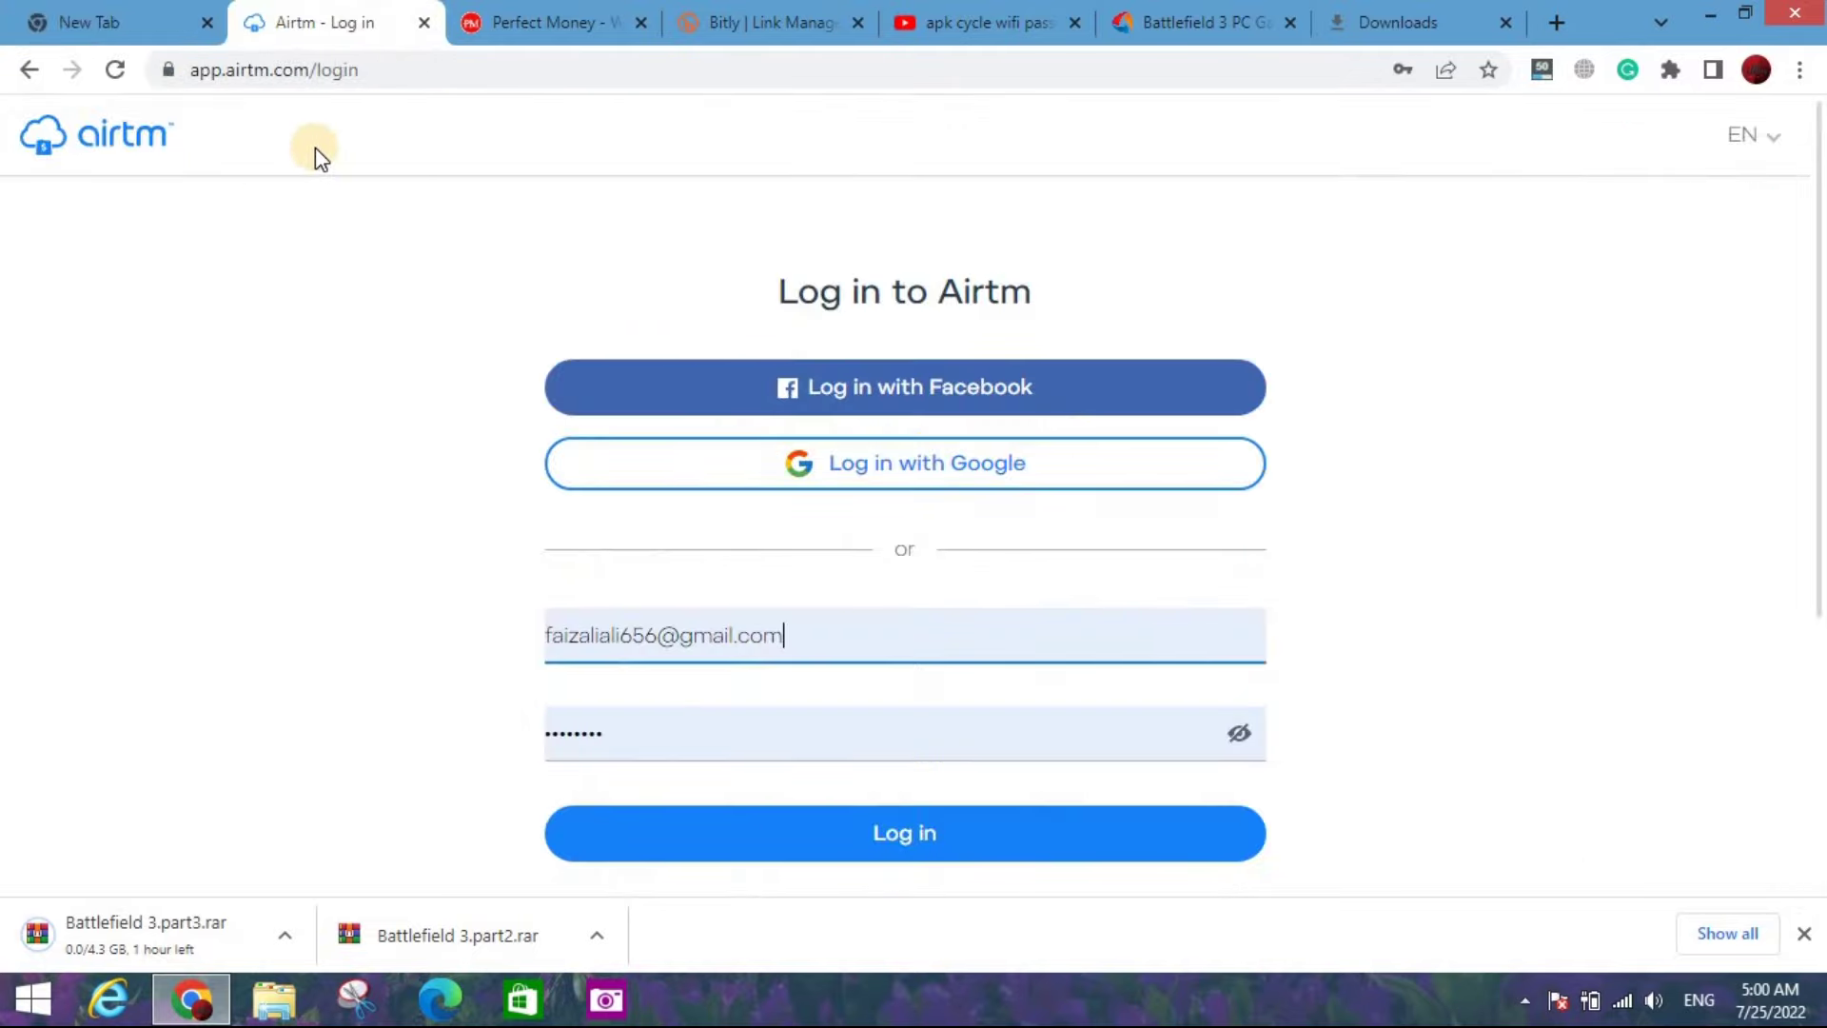
drag(238, 147, 41, 139)
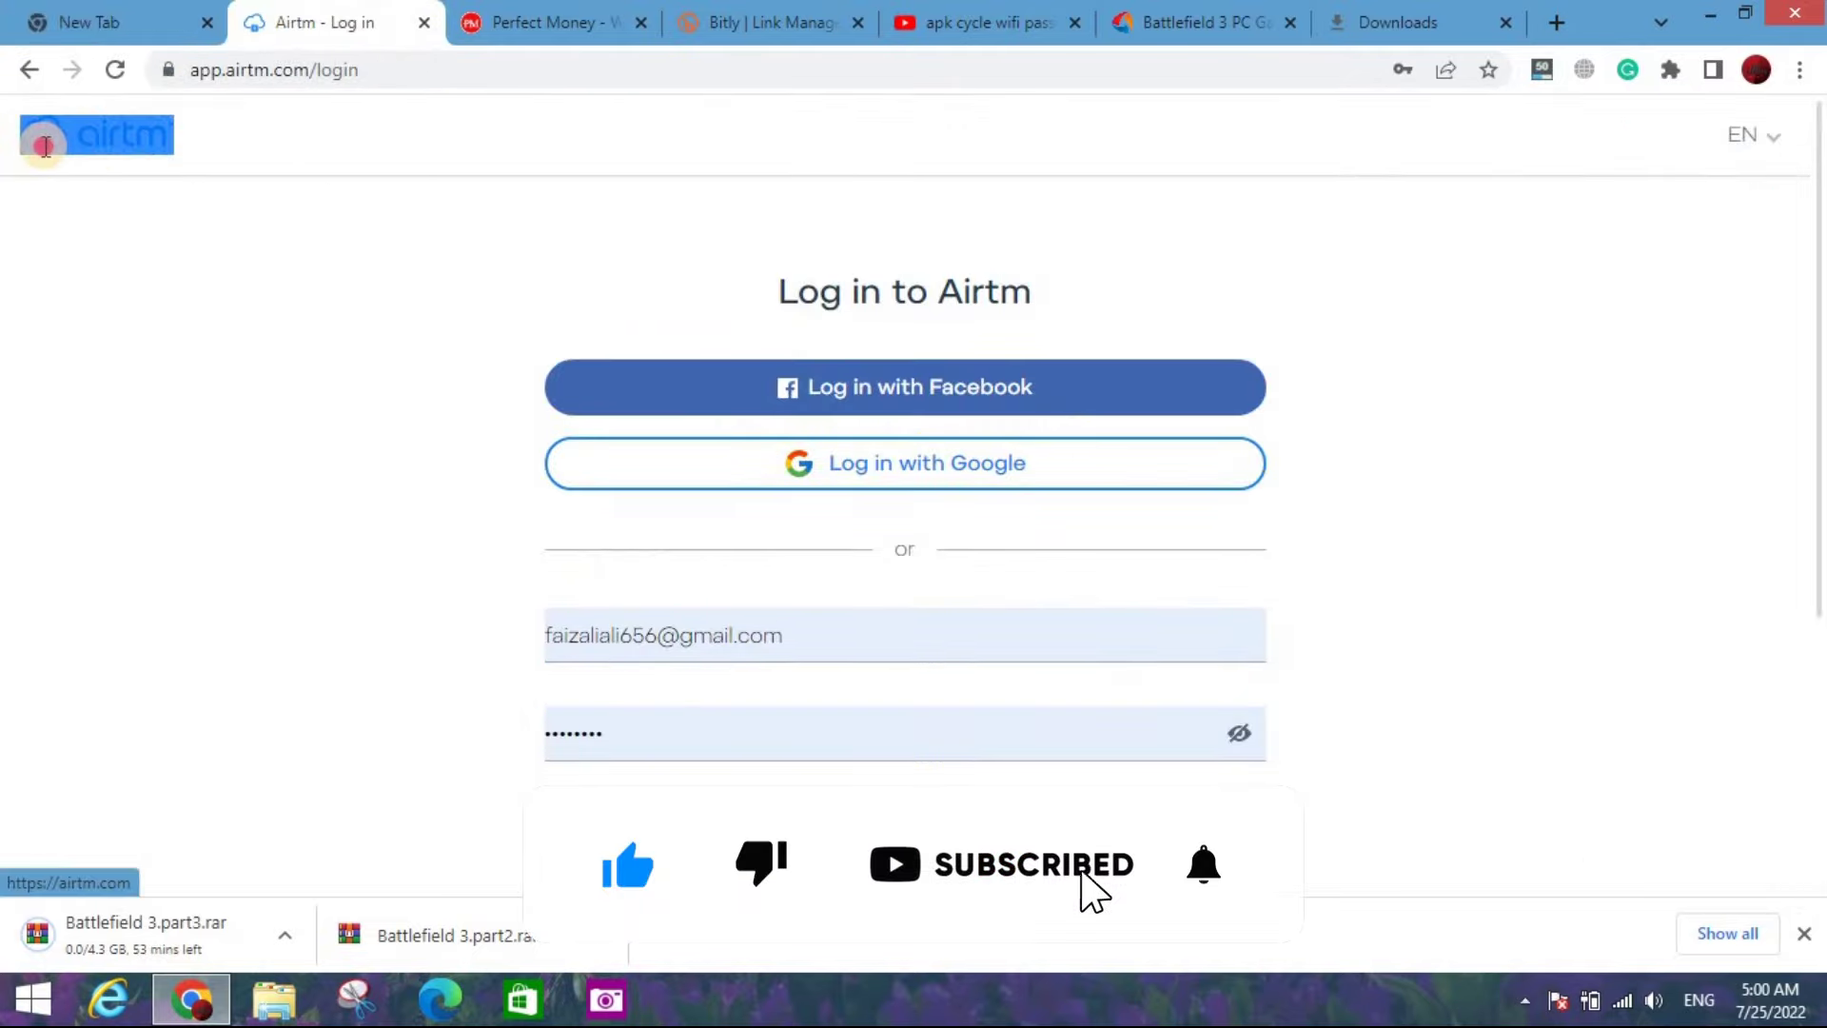
click(134, 265)
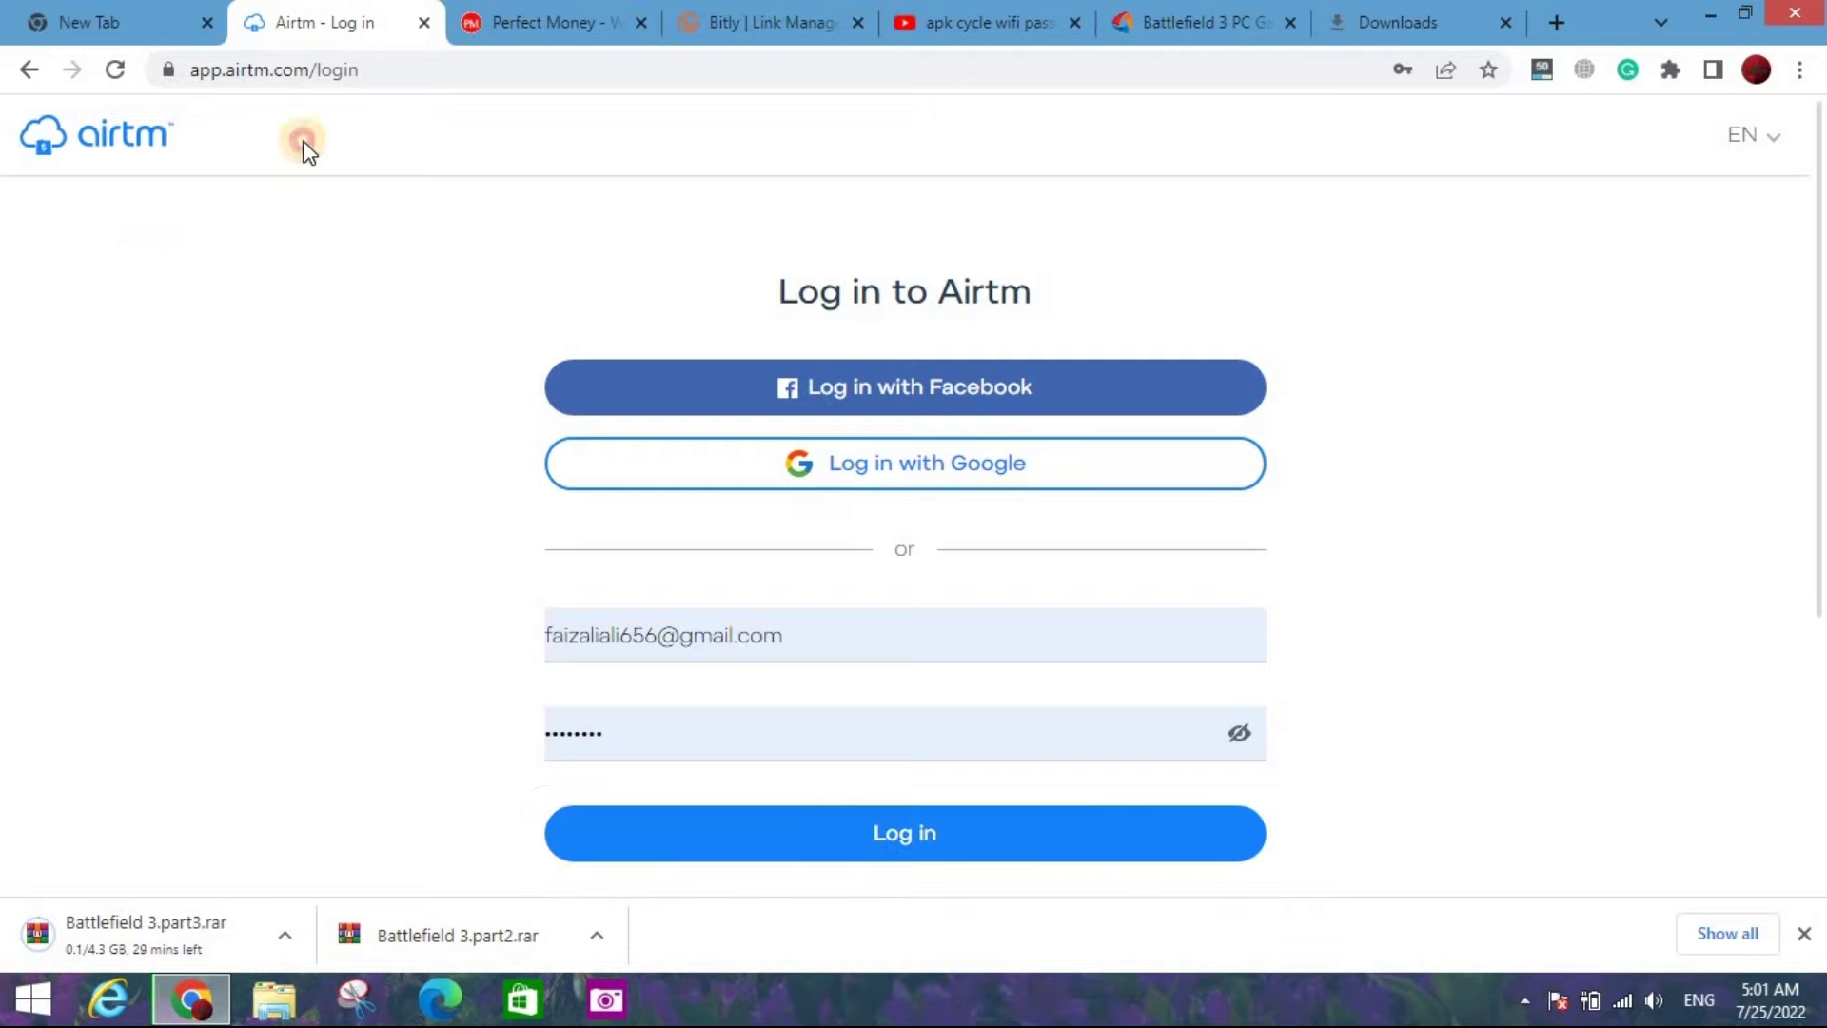
drag(100, 141, 25, 147)
click(230, 141)
drag(171, 142, 20, 171)
click(126, 200)
drag(163, 133, 134, 139)
click(400, 481)
- Open the account creation form offered to unregistered visitors below the Airtm login form
scroll(1813, 426, down, 4)
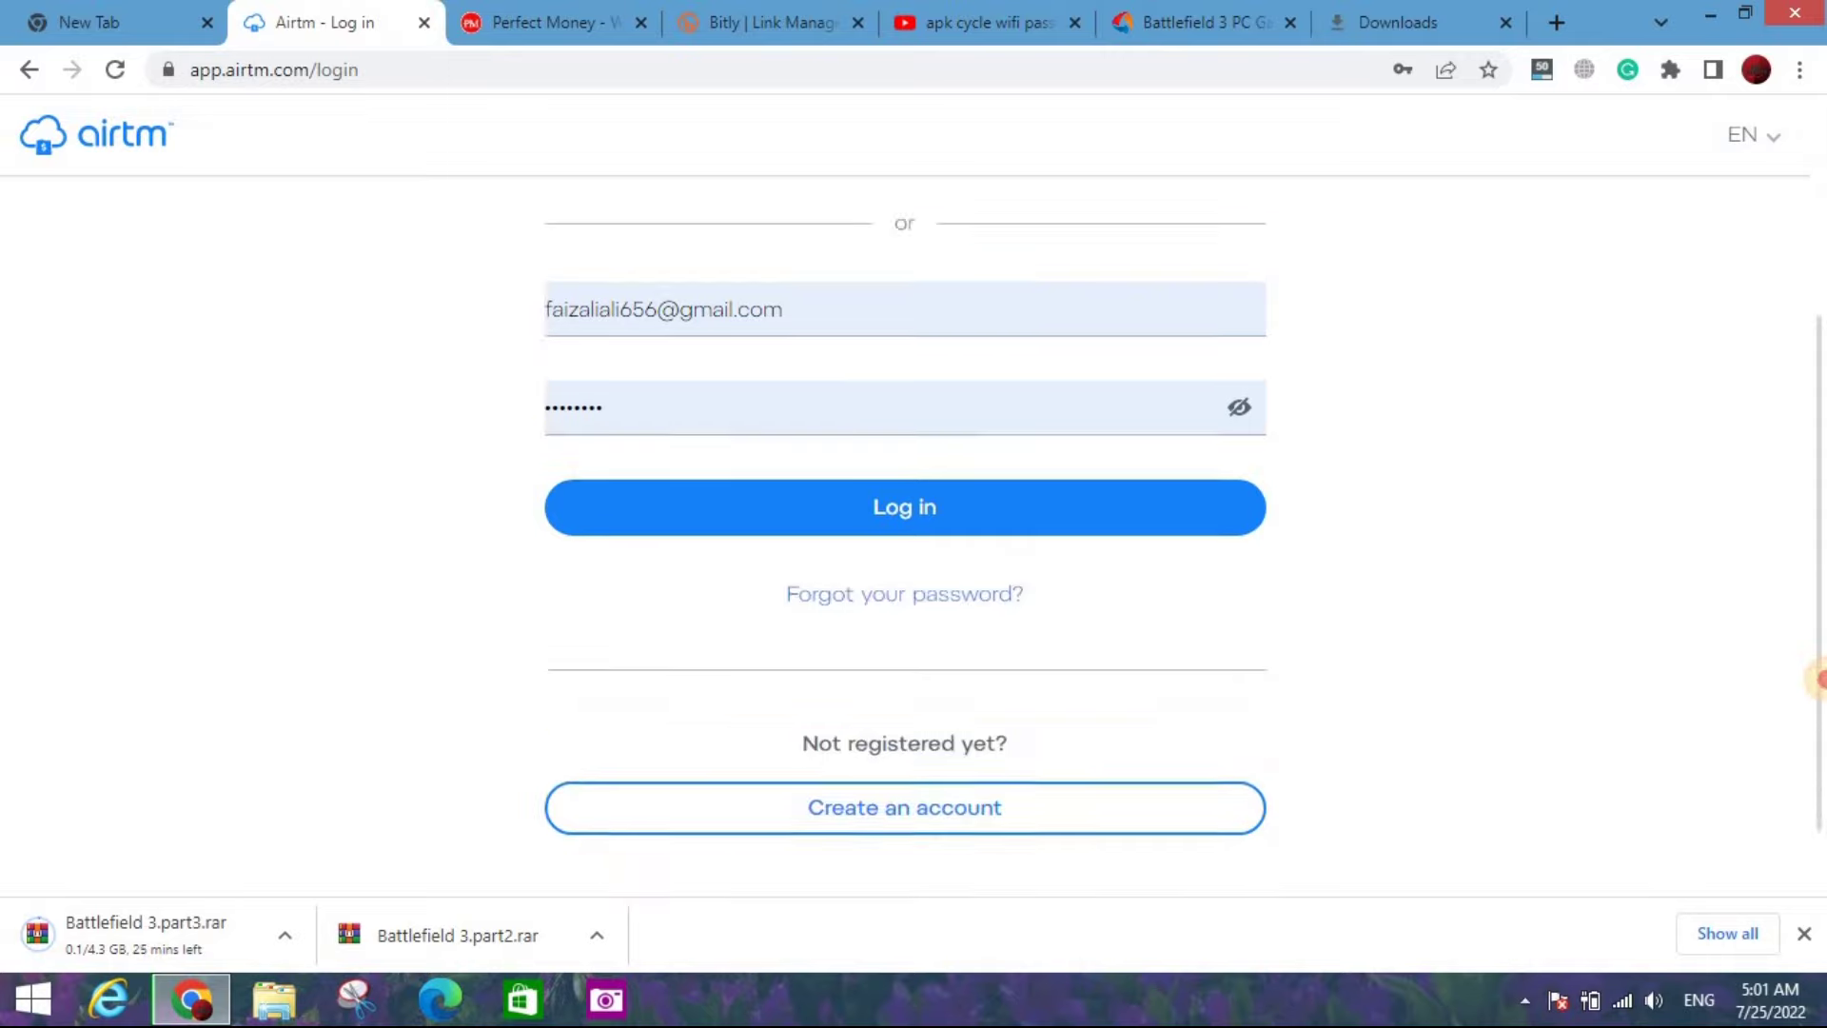
scroll(213, 524, down, 1)
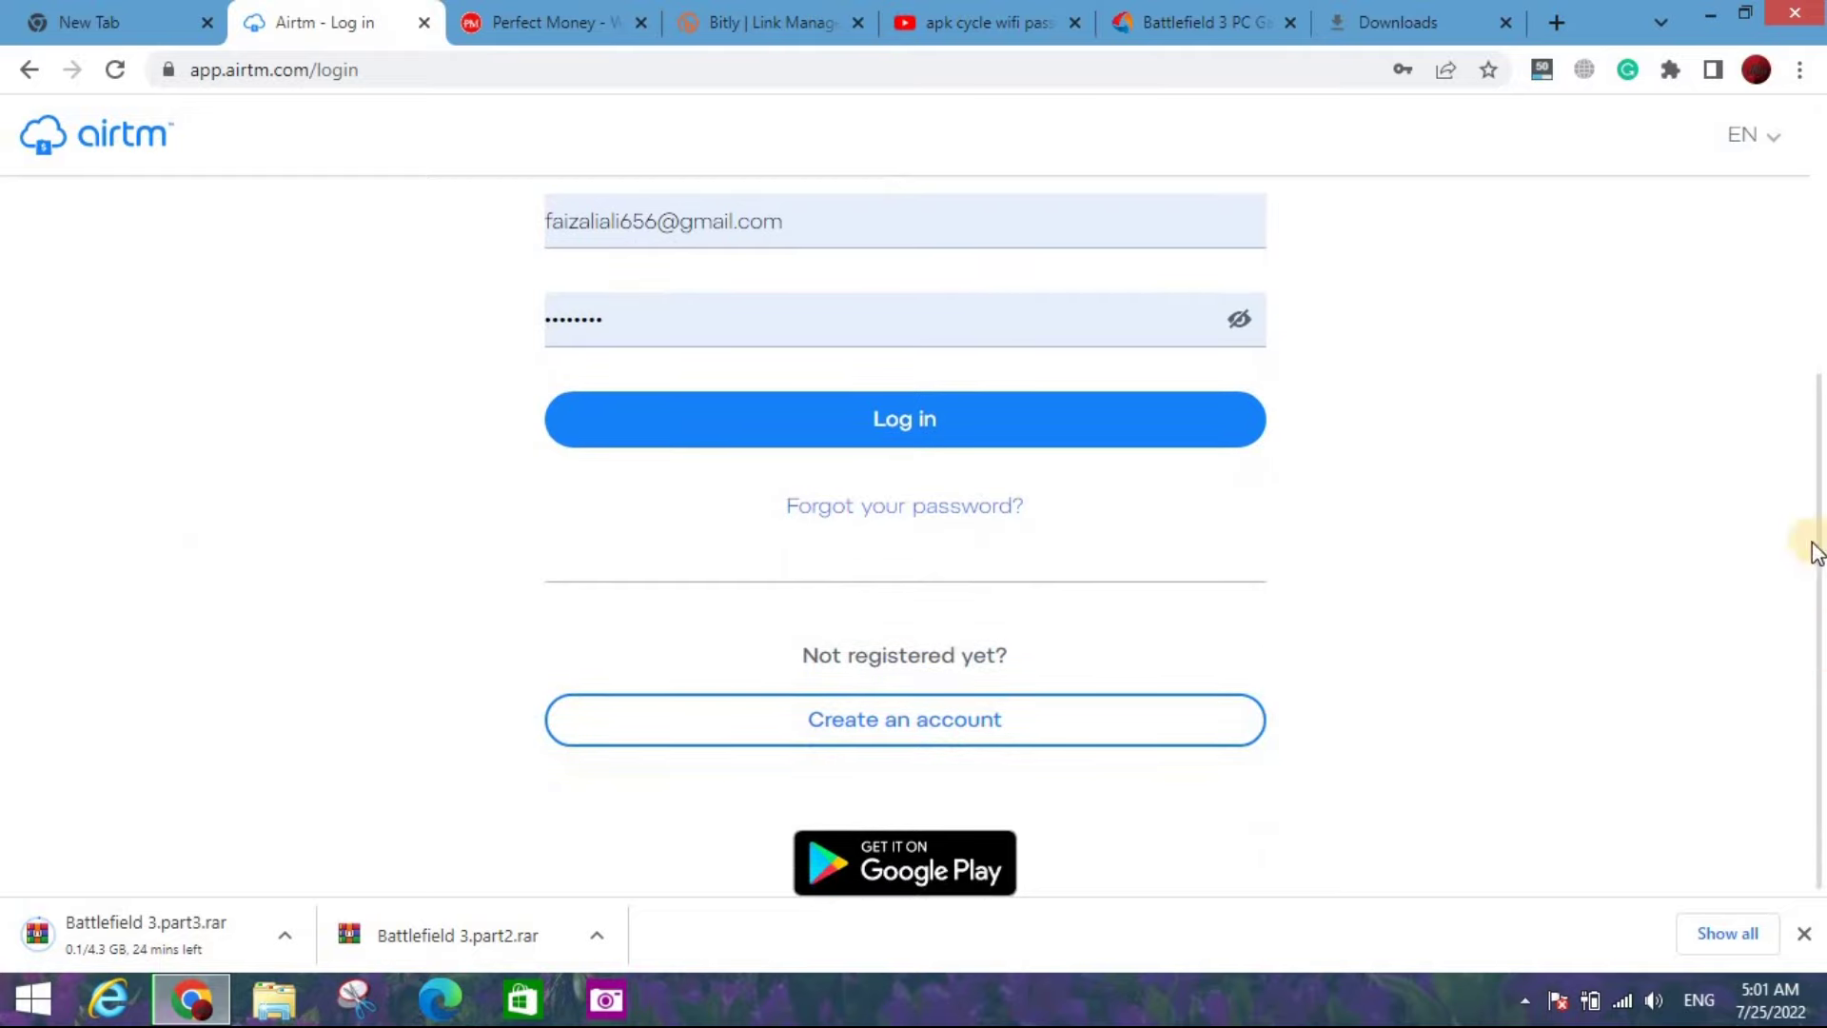
triple_click(1061, 659)
drag(1106, 653, 579, 650)
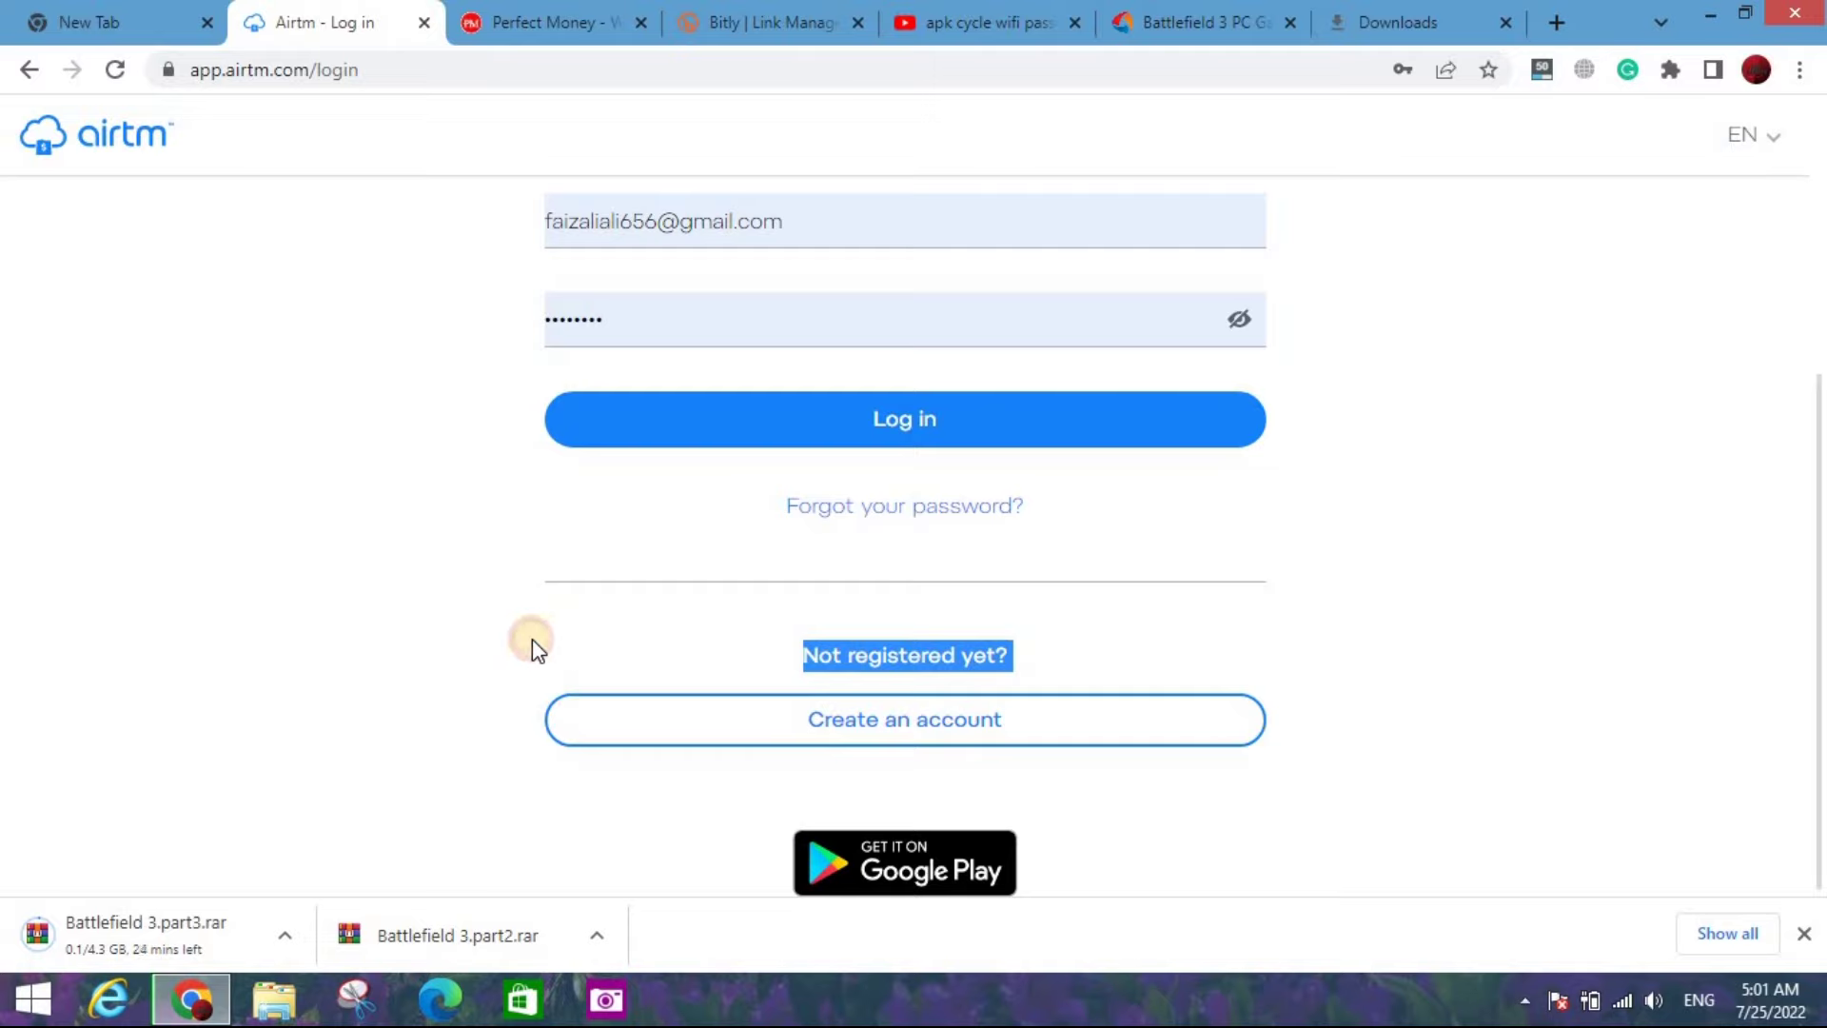
click(534, 646)
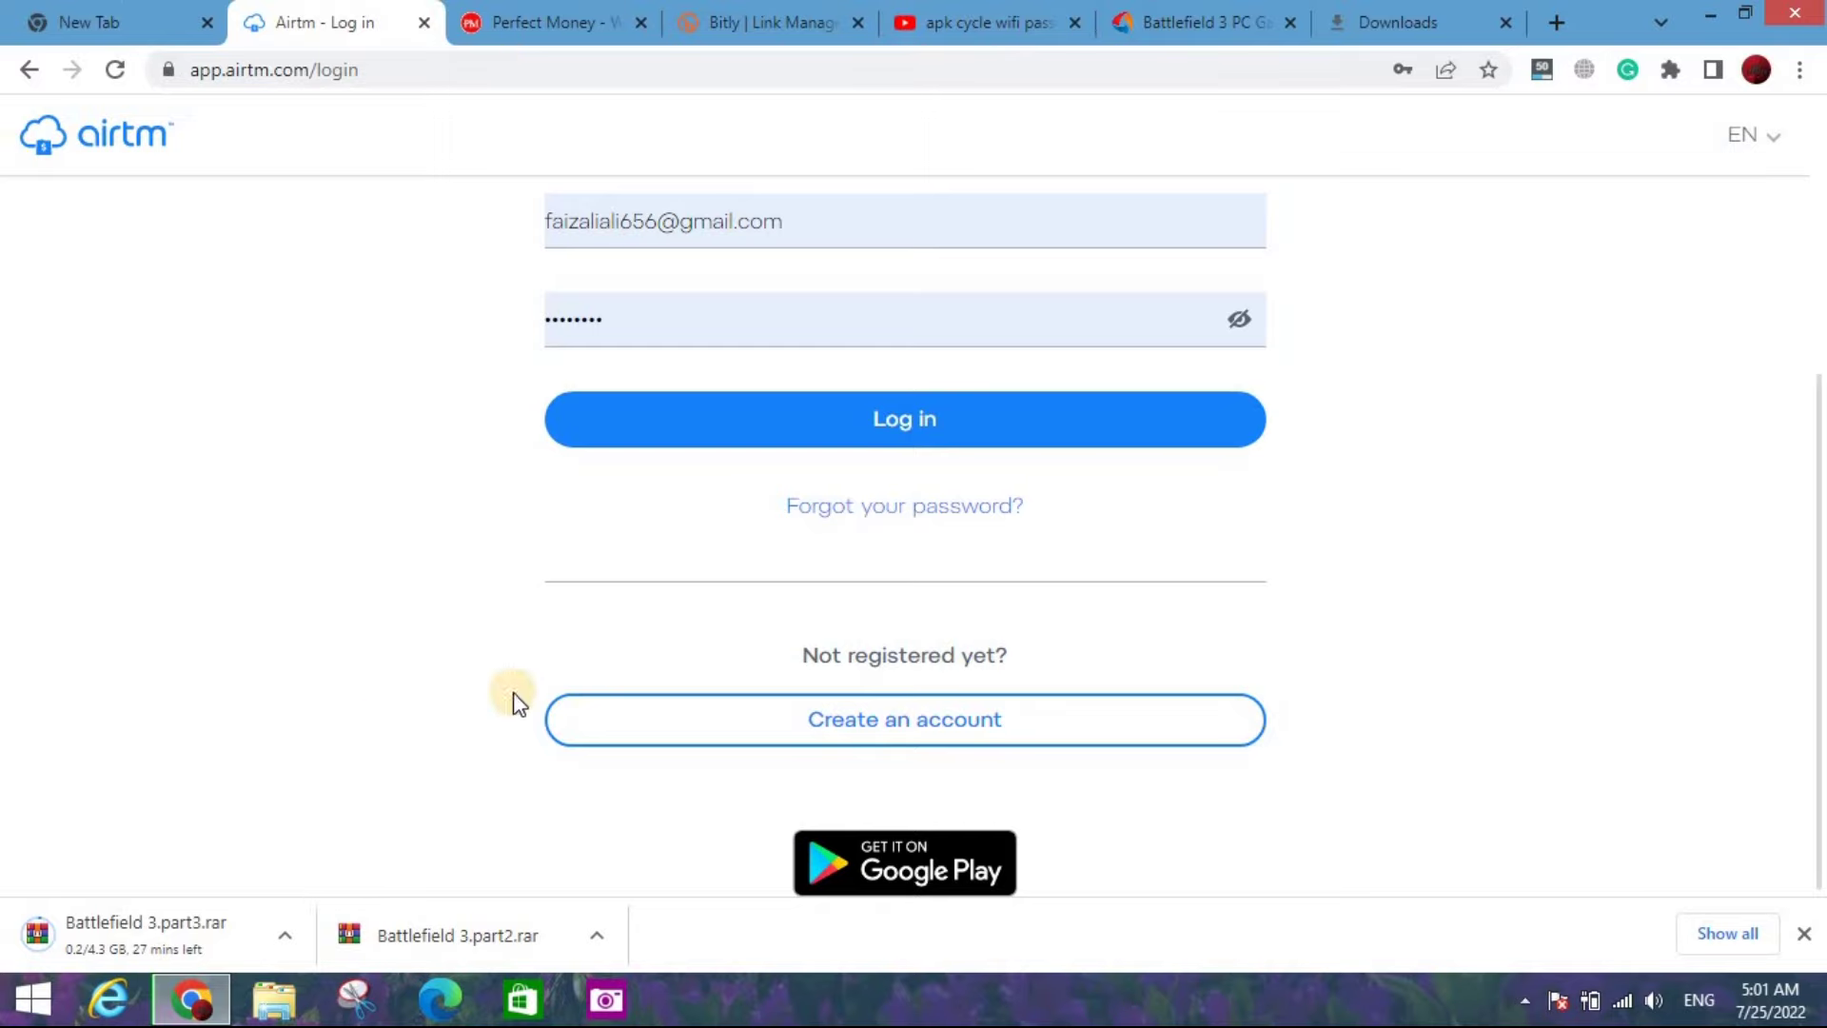
click(647, 721)
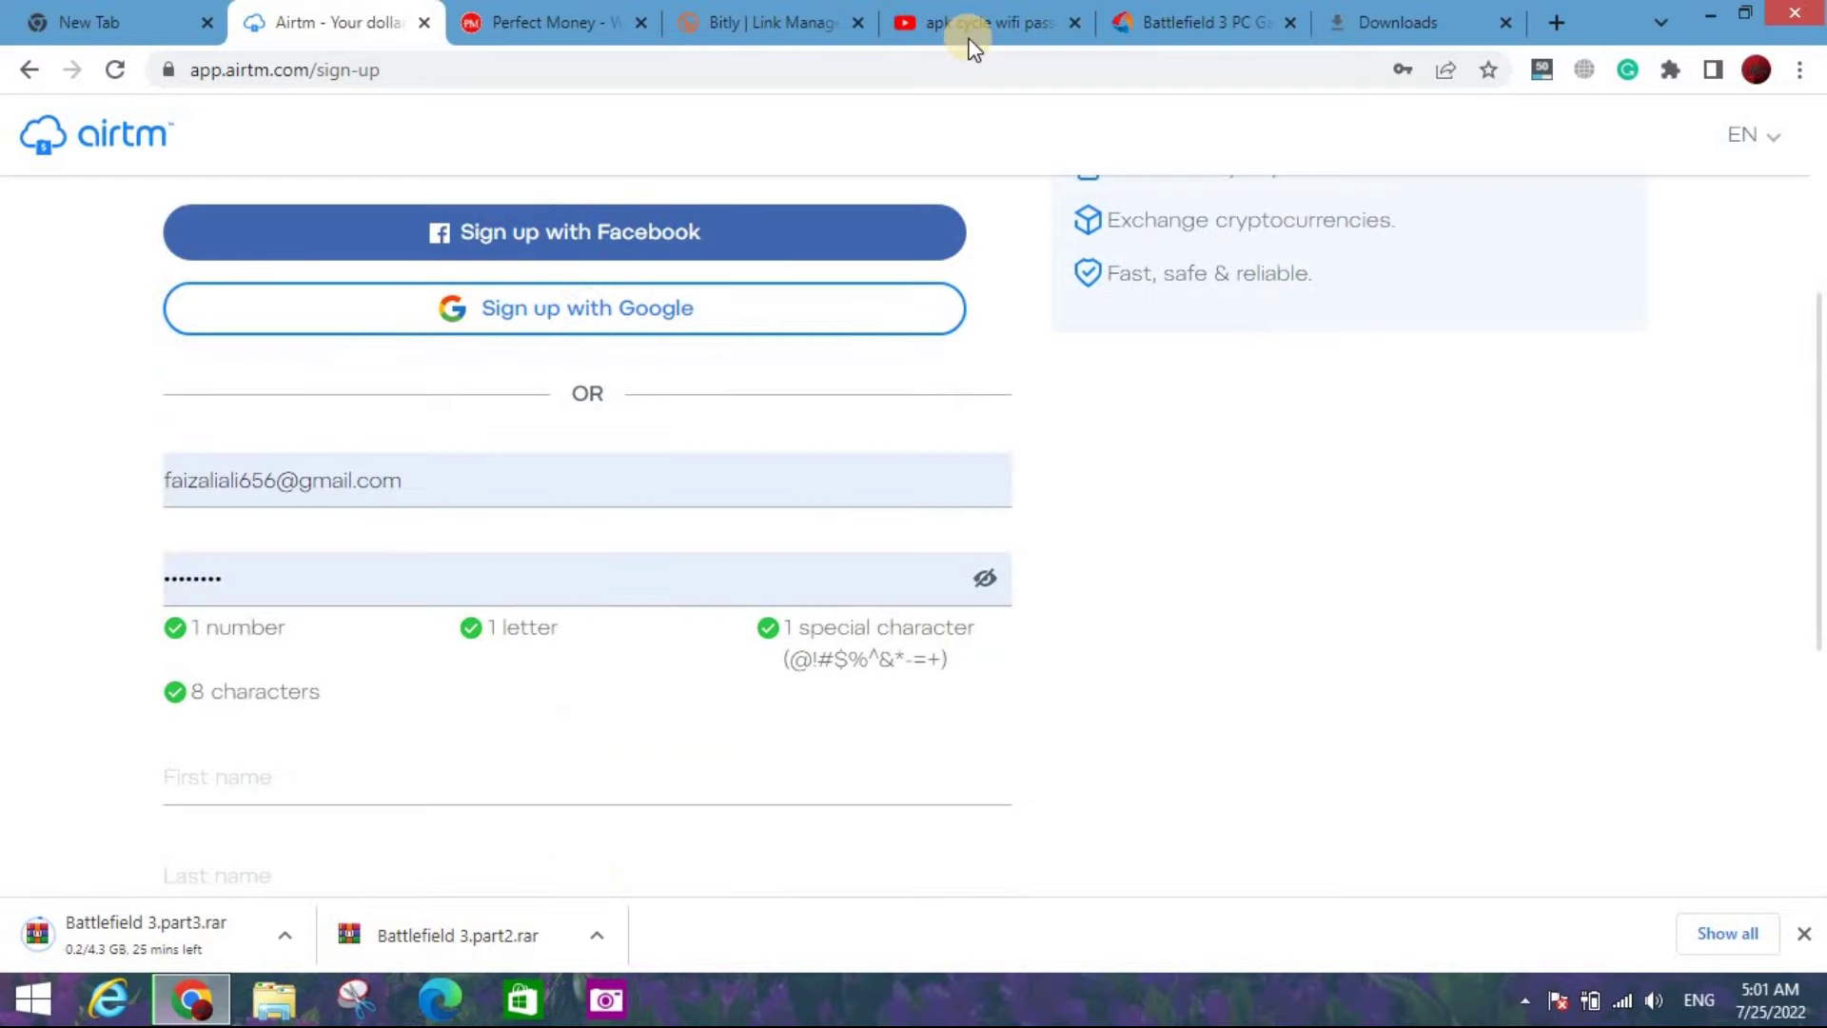
- Review the account type, country, e-mail, password and name fields on the sign-up form
click(1813, 157)
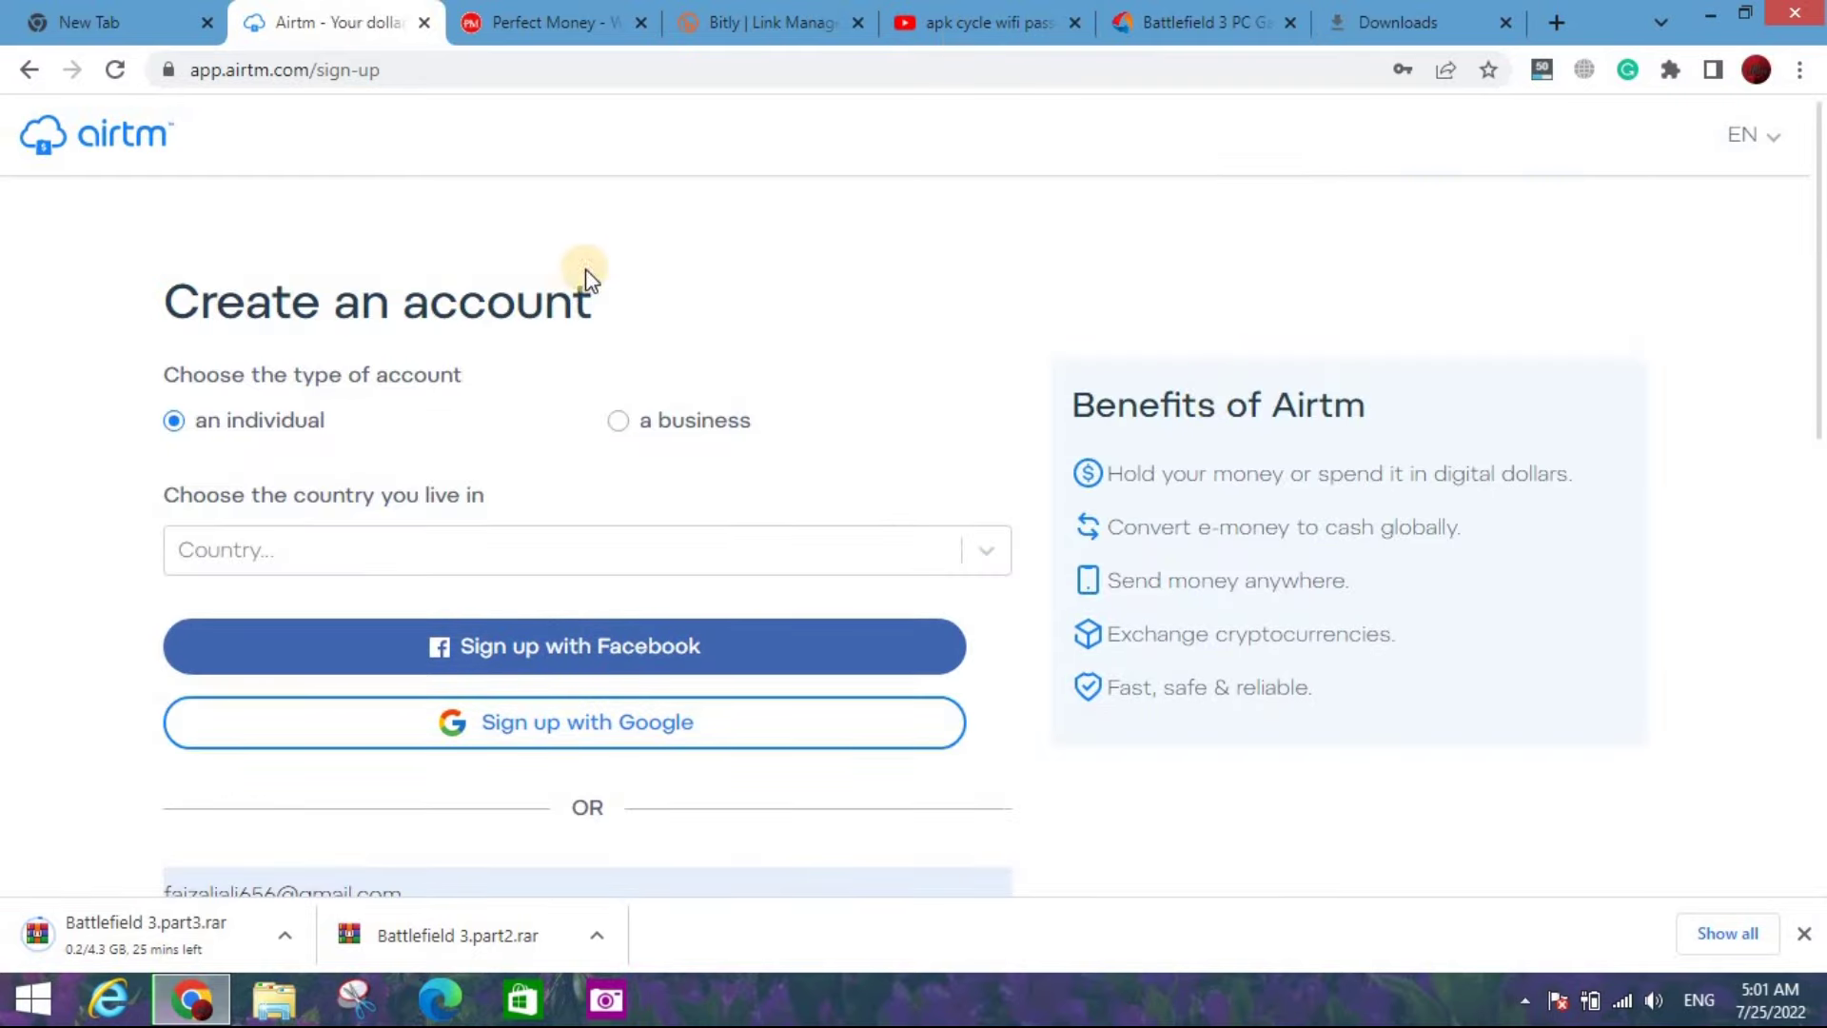
drag(73, 375, 855, 374)
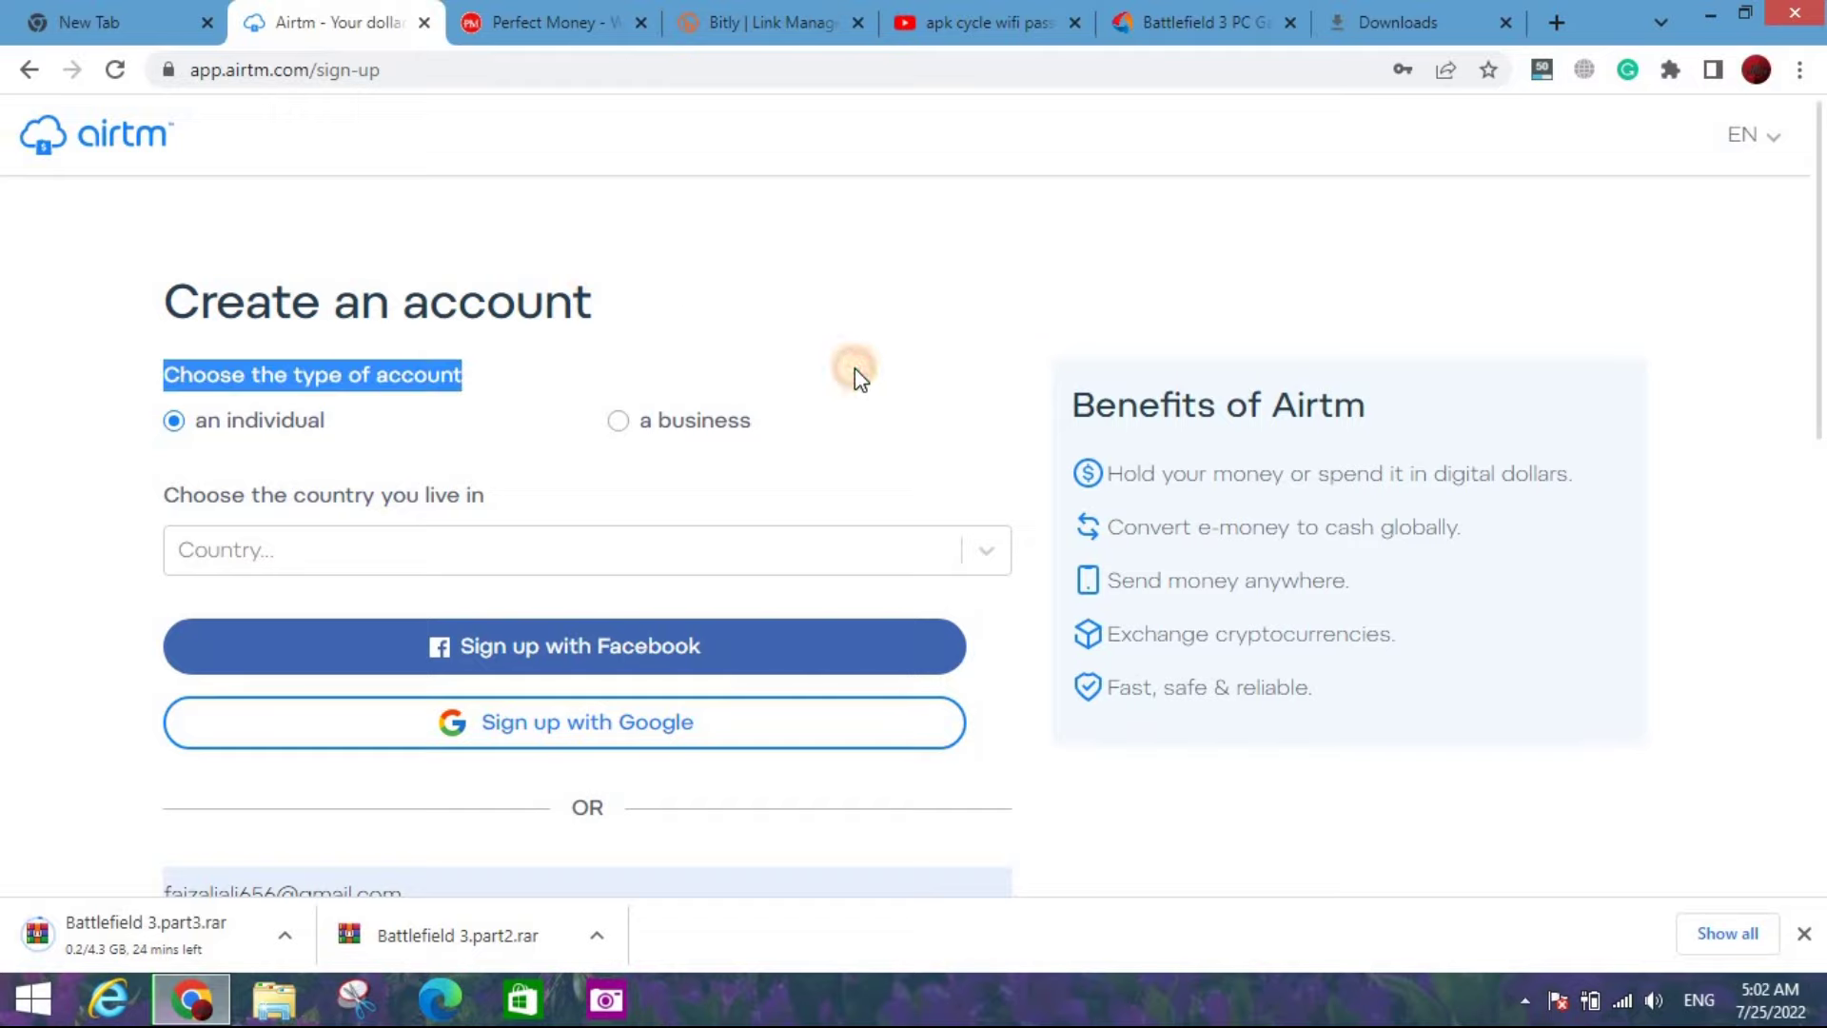
click(855, 374)
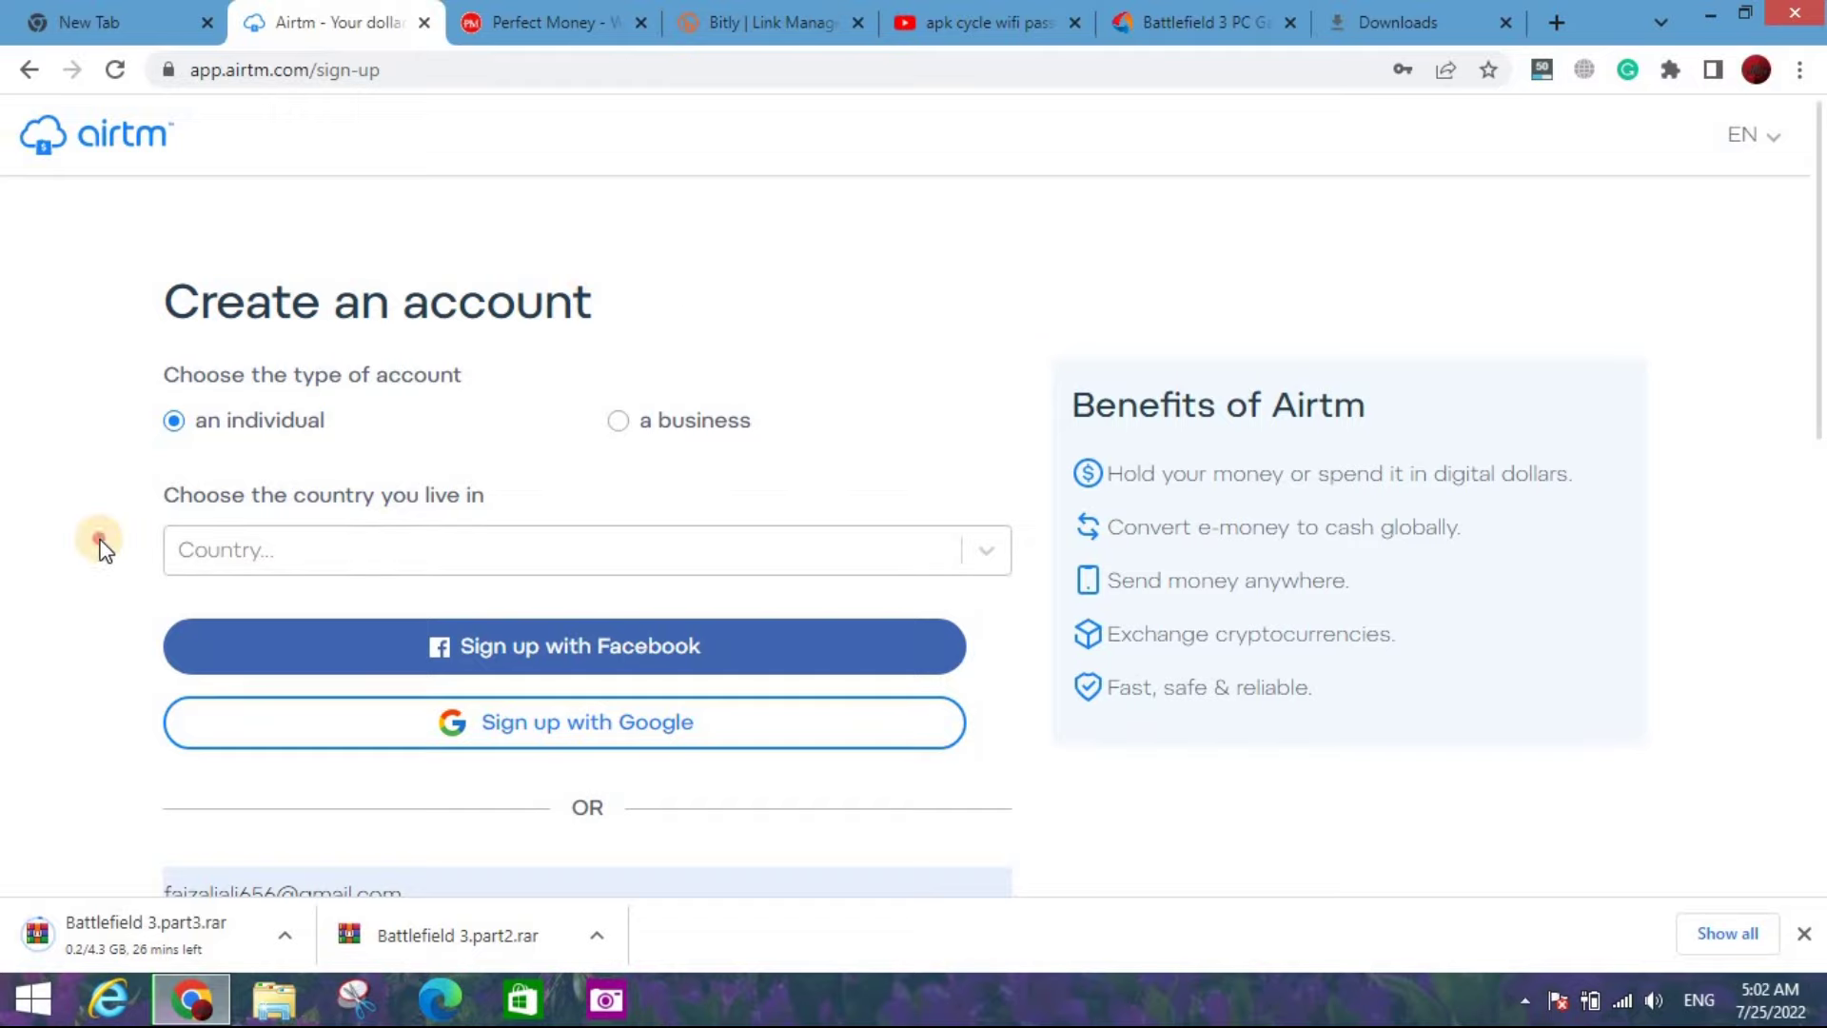
scroll(104, 550, down, 9)
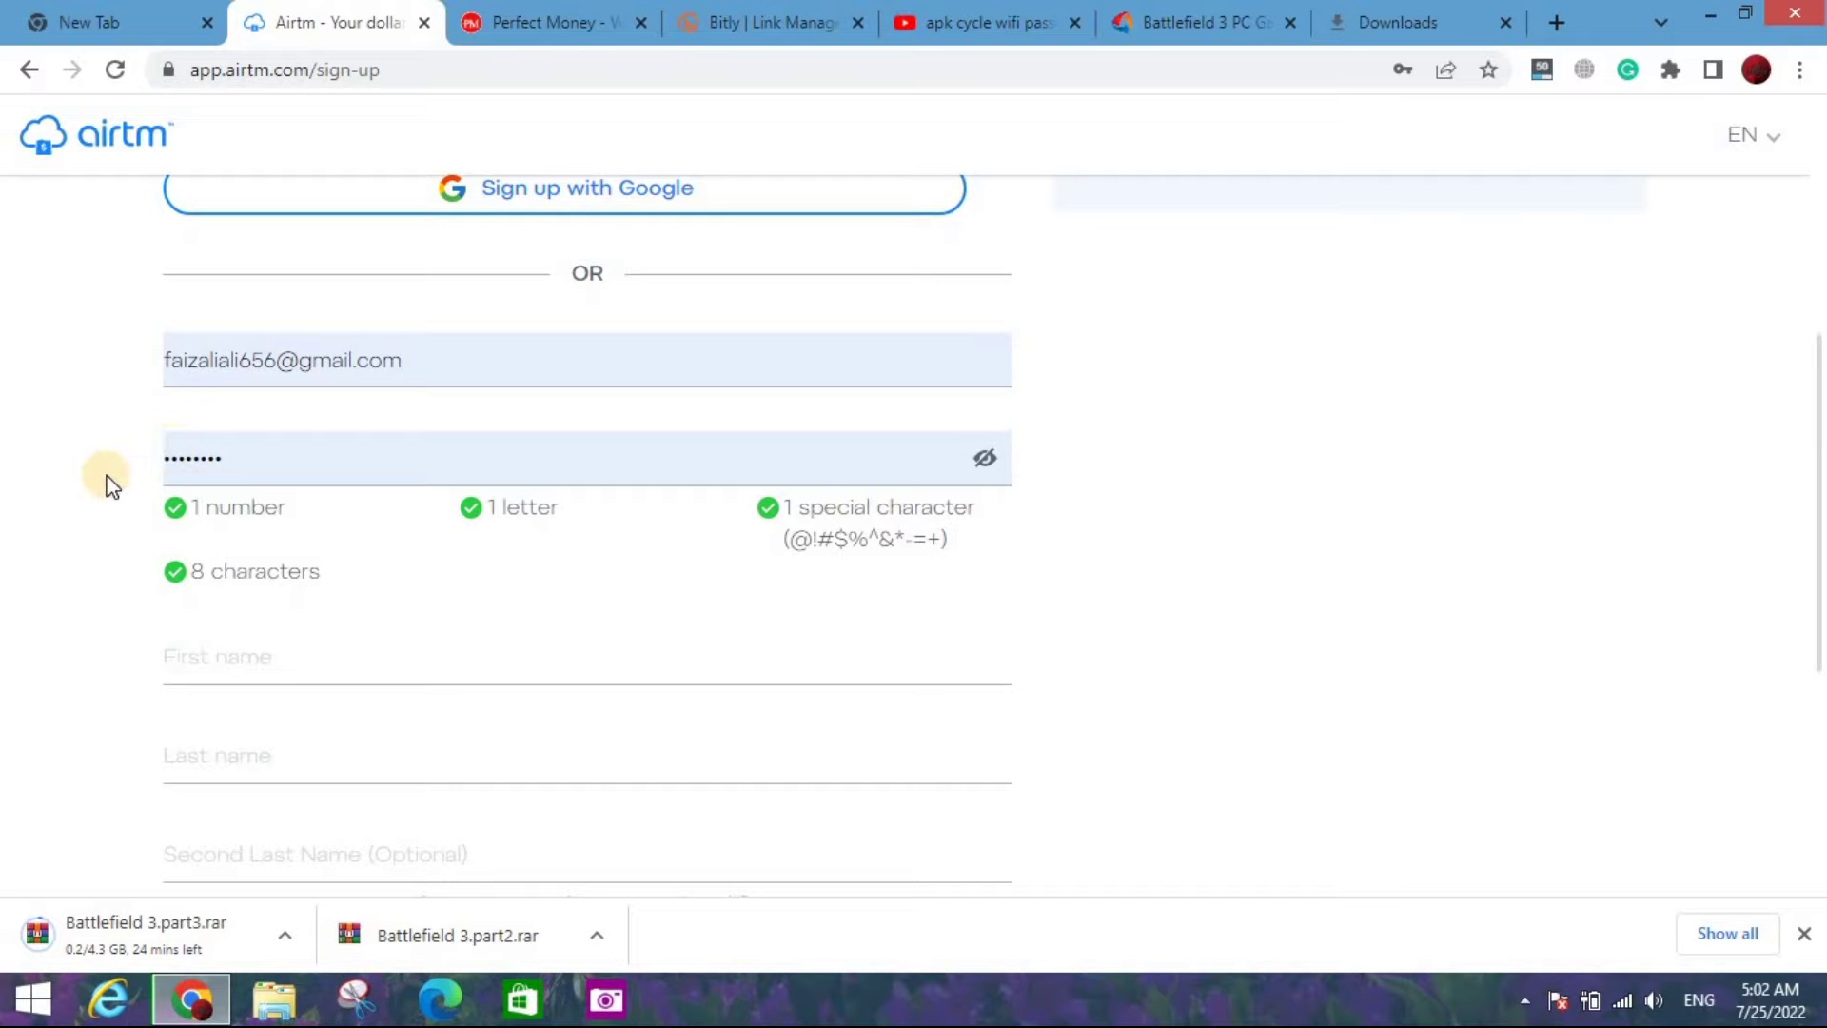
scroll(112, 485, down, 2)
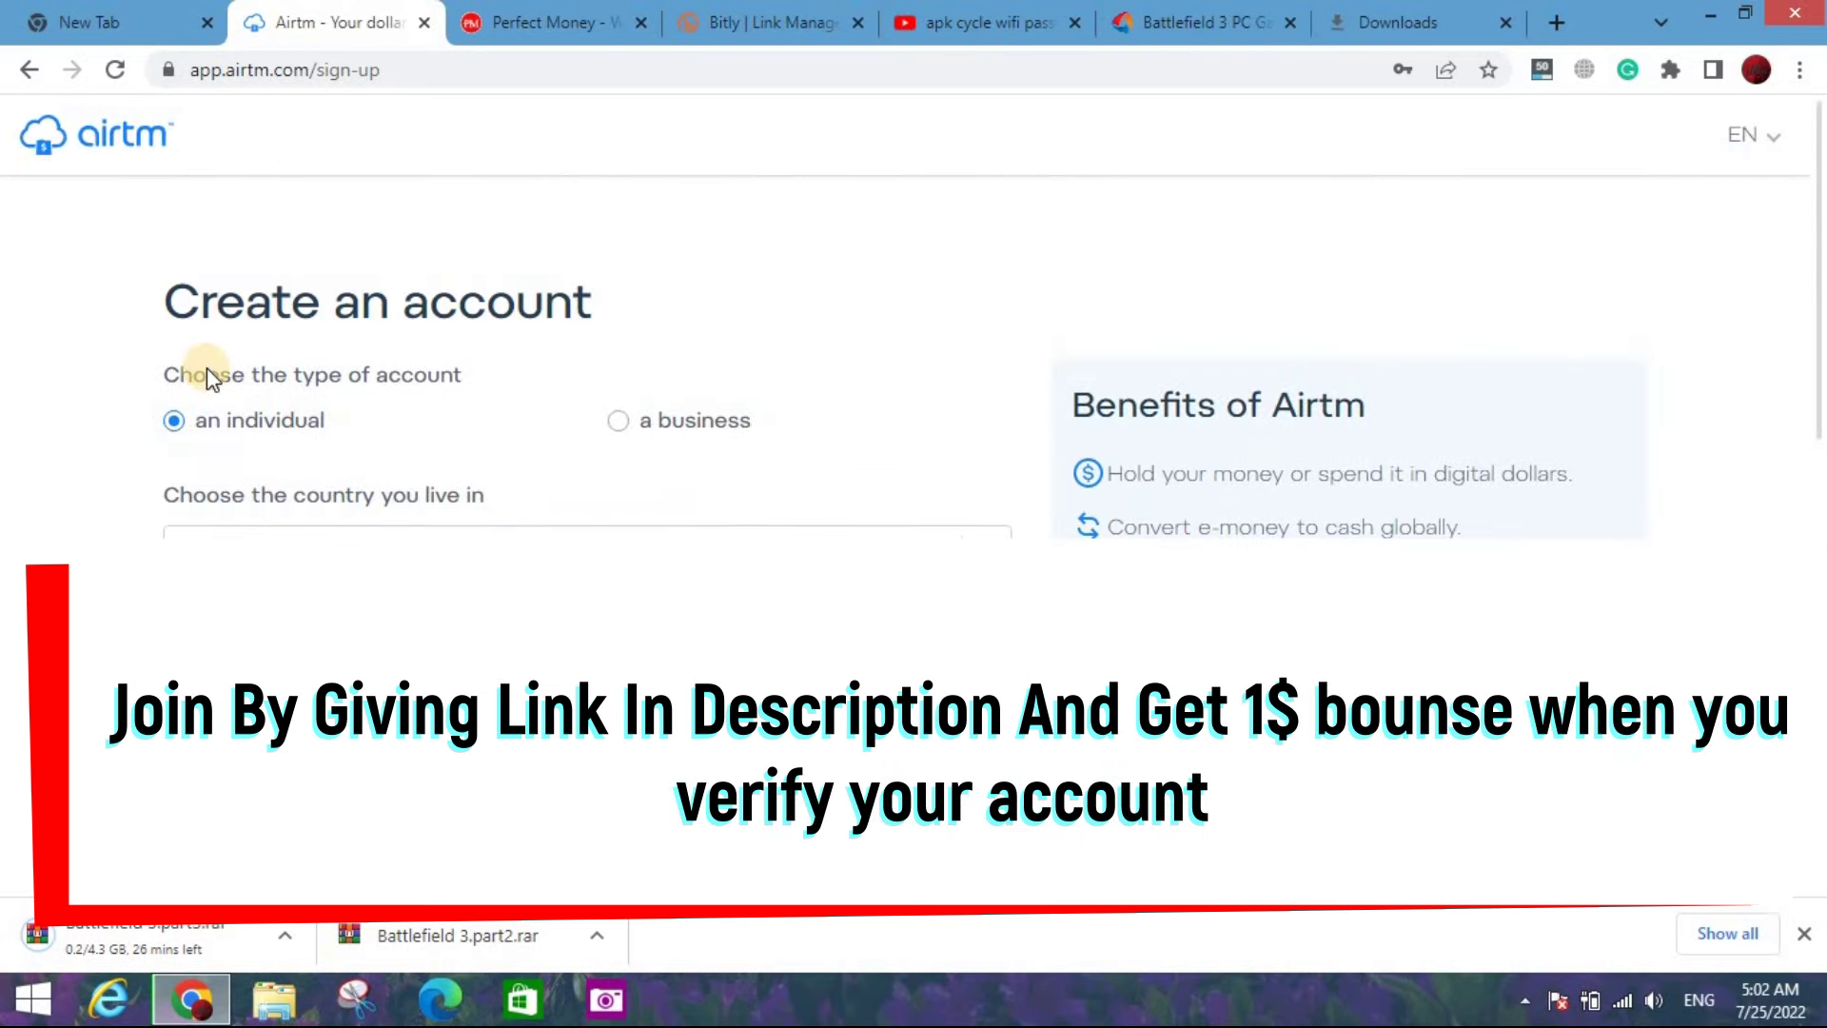
- Return to the Airtm login page and log in with the prefilled credentials
click(30, 69)
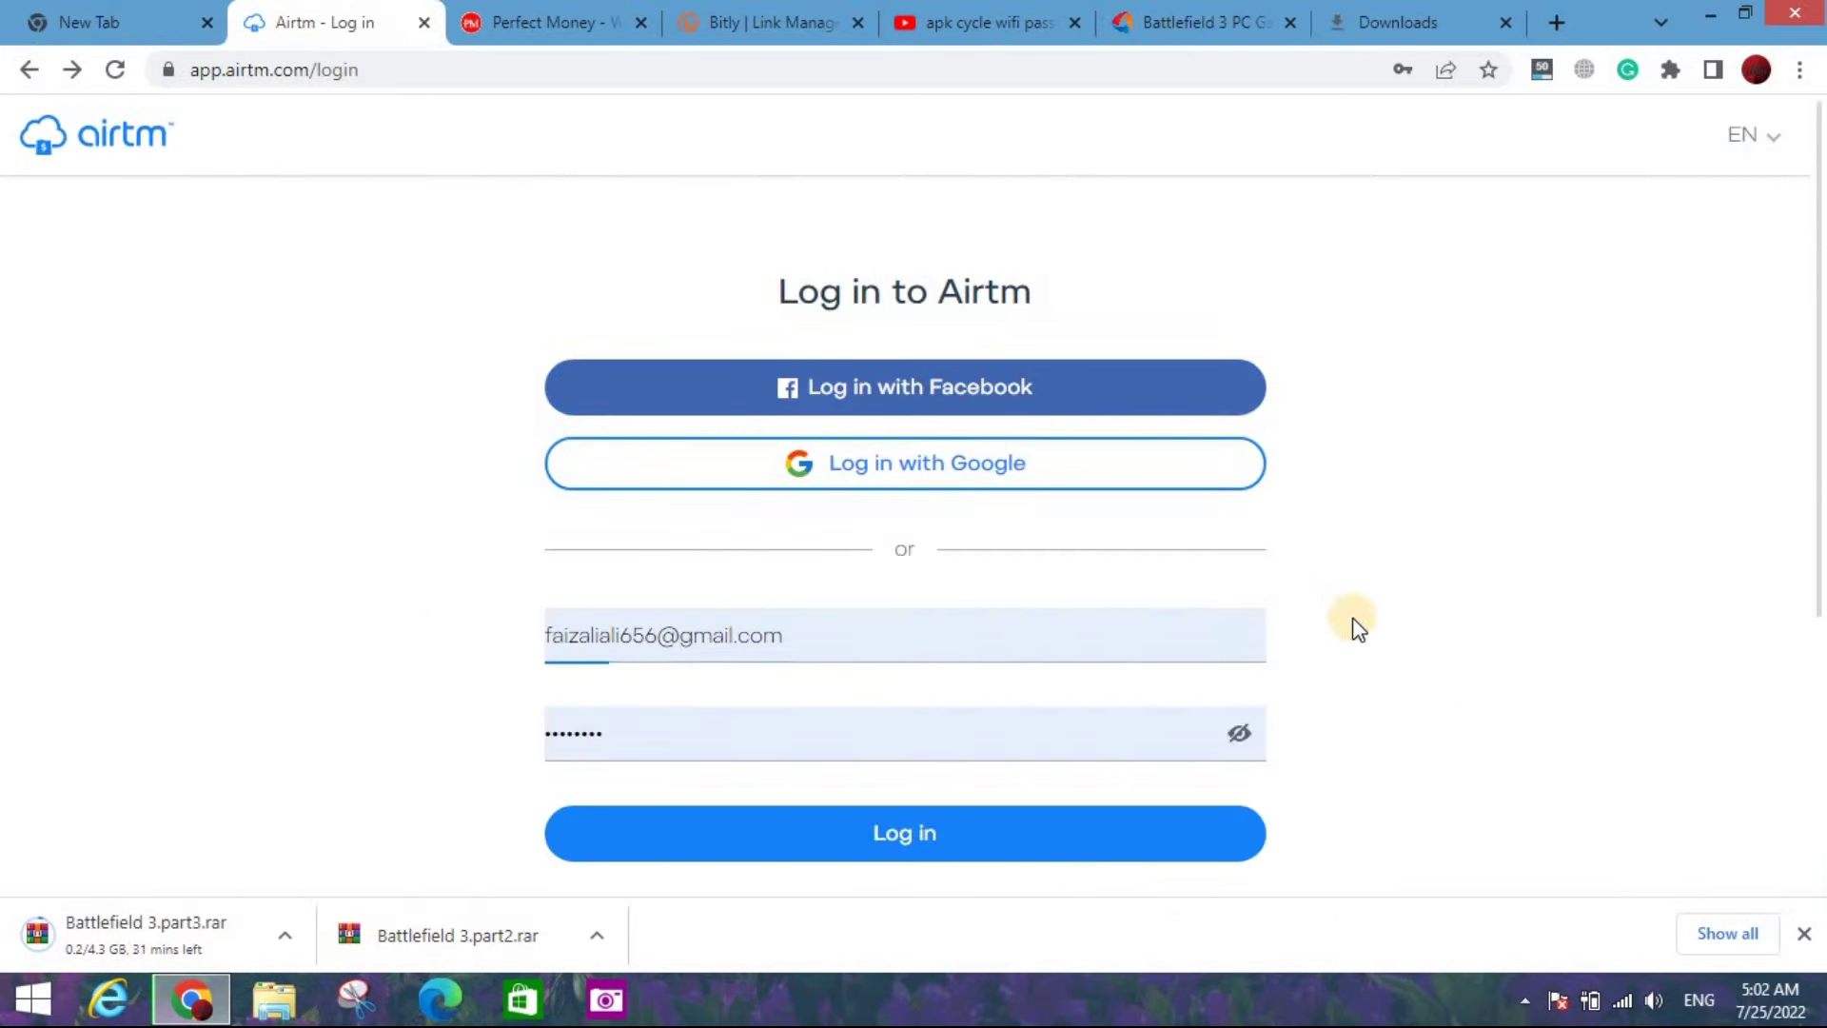
click(869, 837)
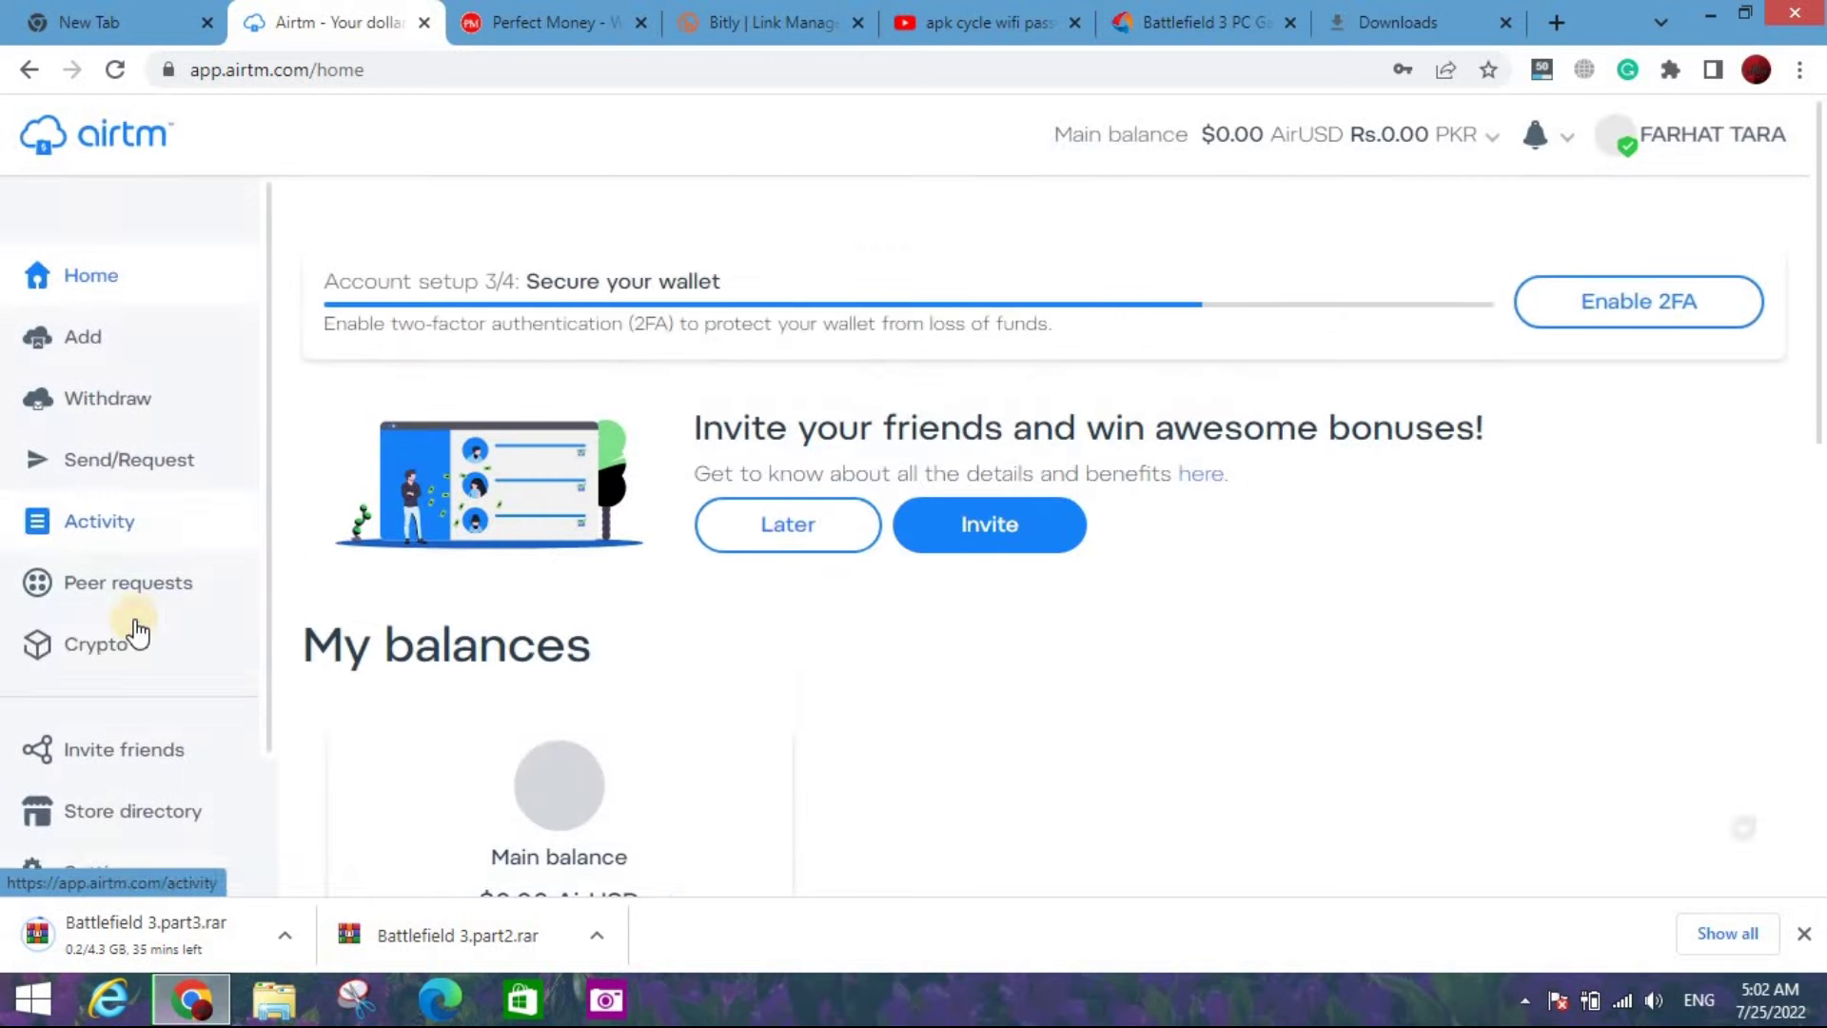
- Open the Verification section of the account settings and check the wallet's verification status
scroll(133, 666, down, 2)
click(148, 709)
click(748, 388)
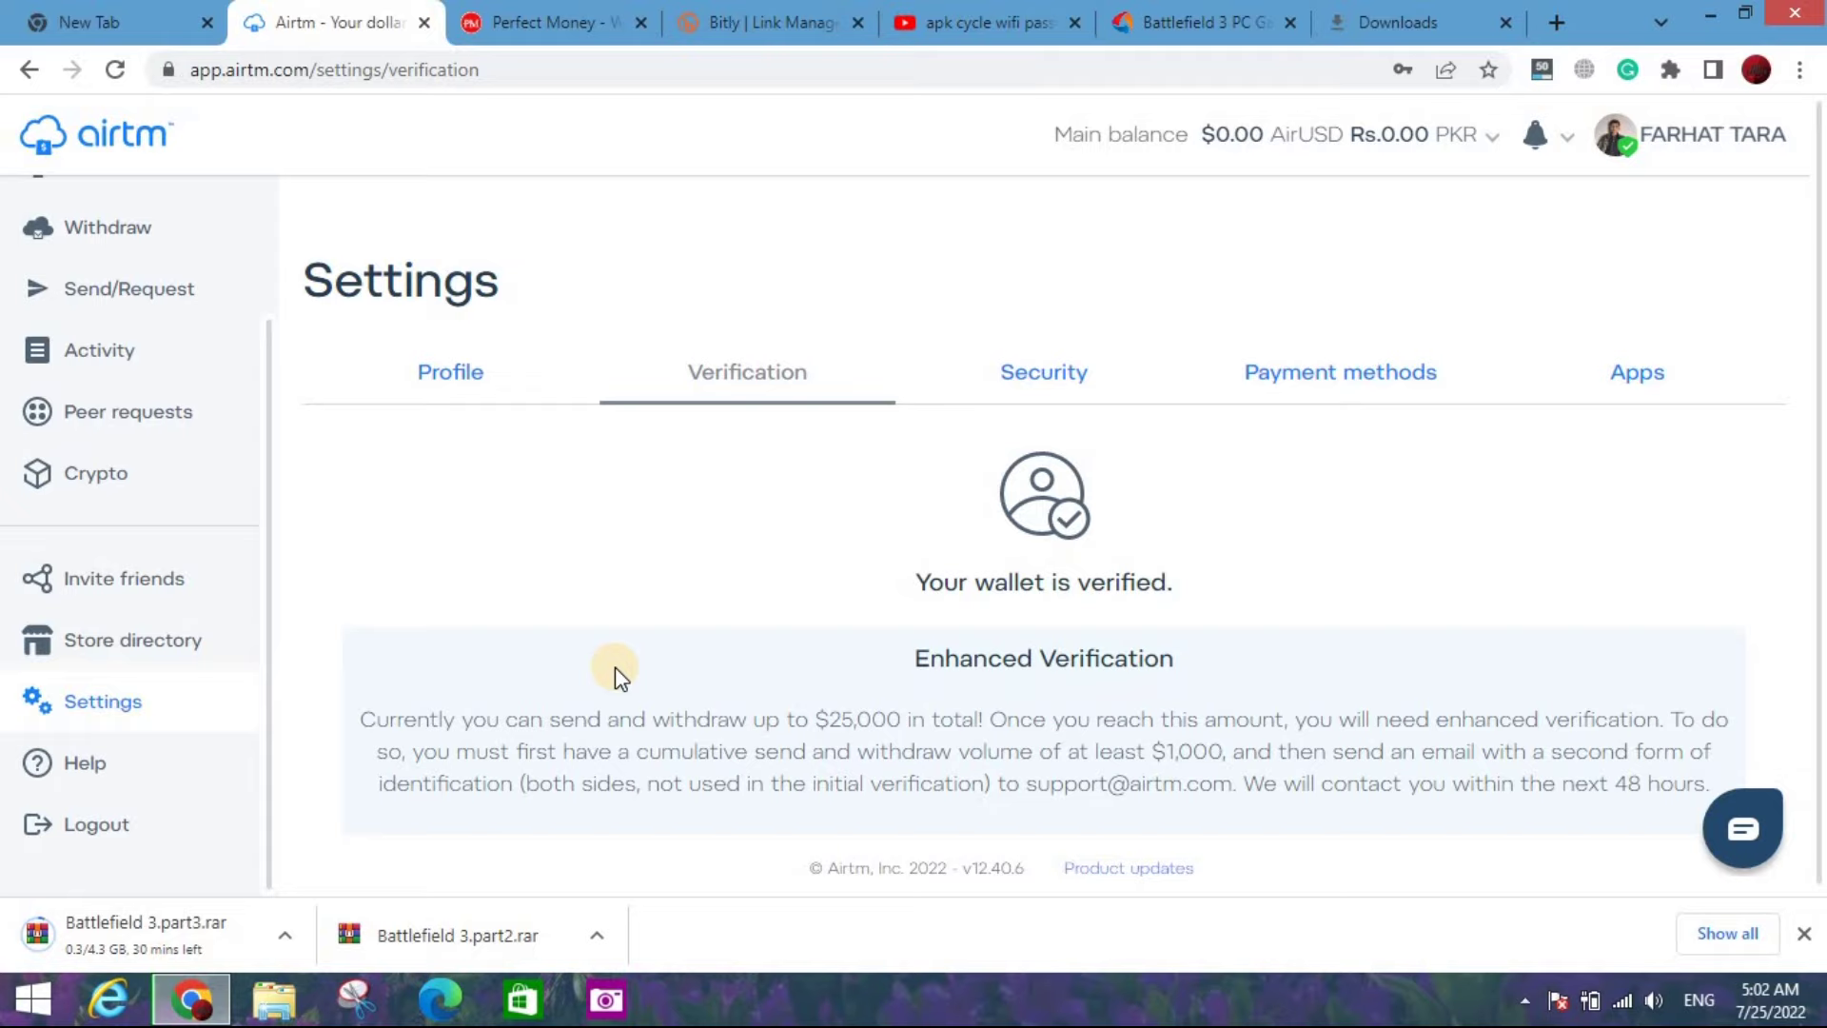
drag(898, 583, 1207, 587)
click(1207, 587)
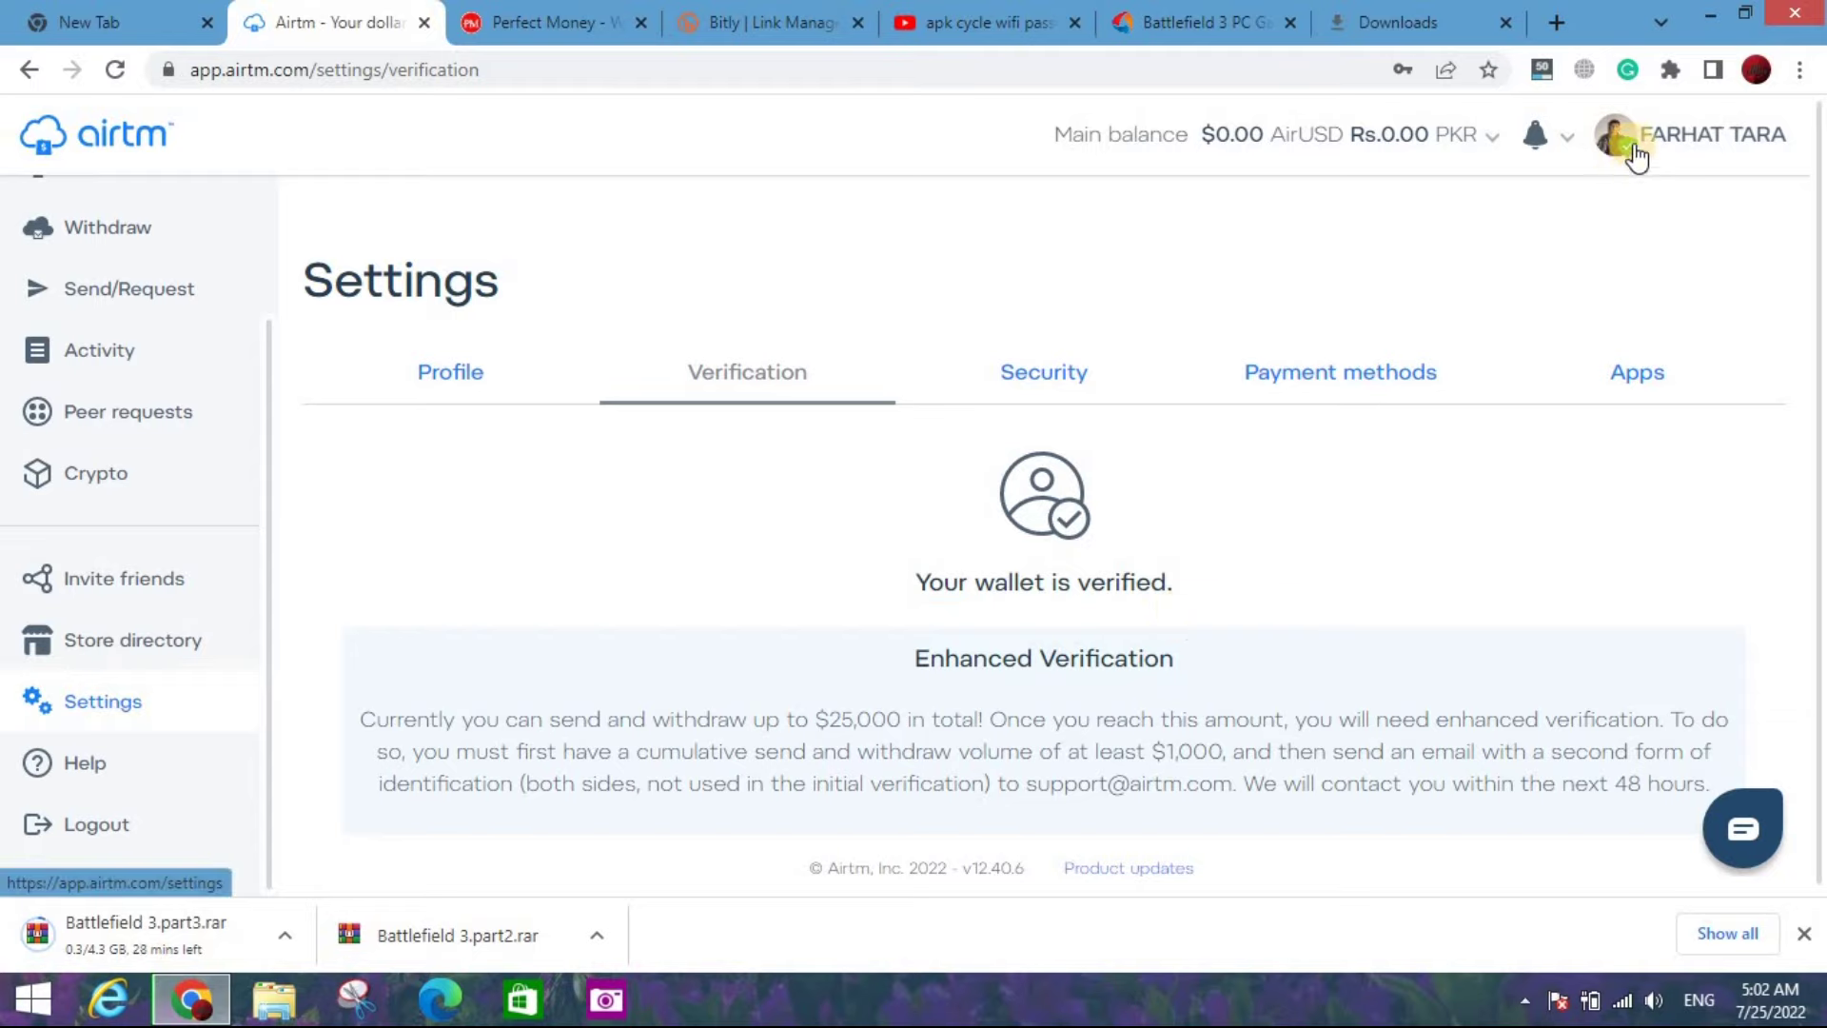
- Read the send and withdrawal limits in the Enhanced Verification notice
scroll(1060, 644, down, 1)
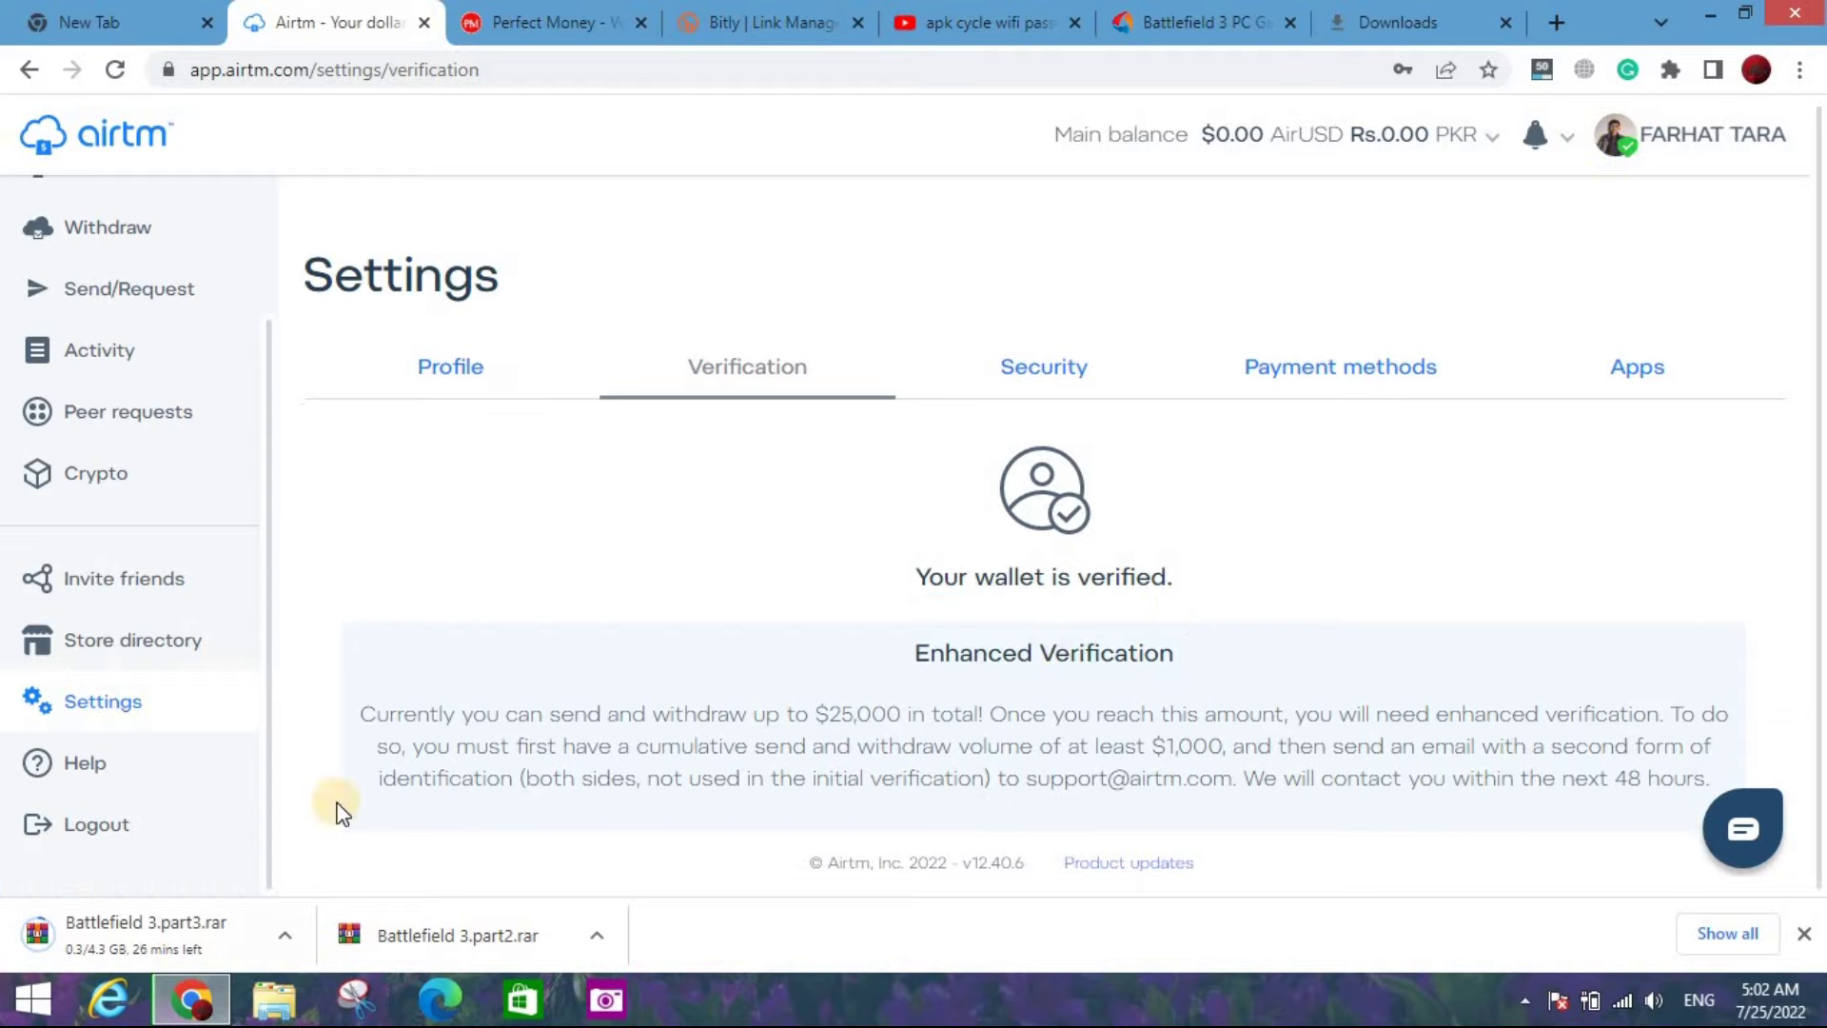
drag(816, 715, 909, 712)
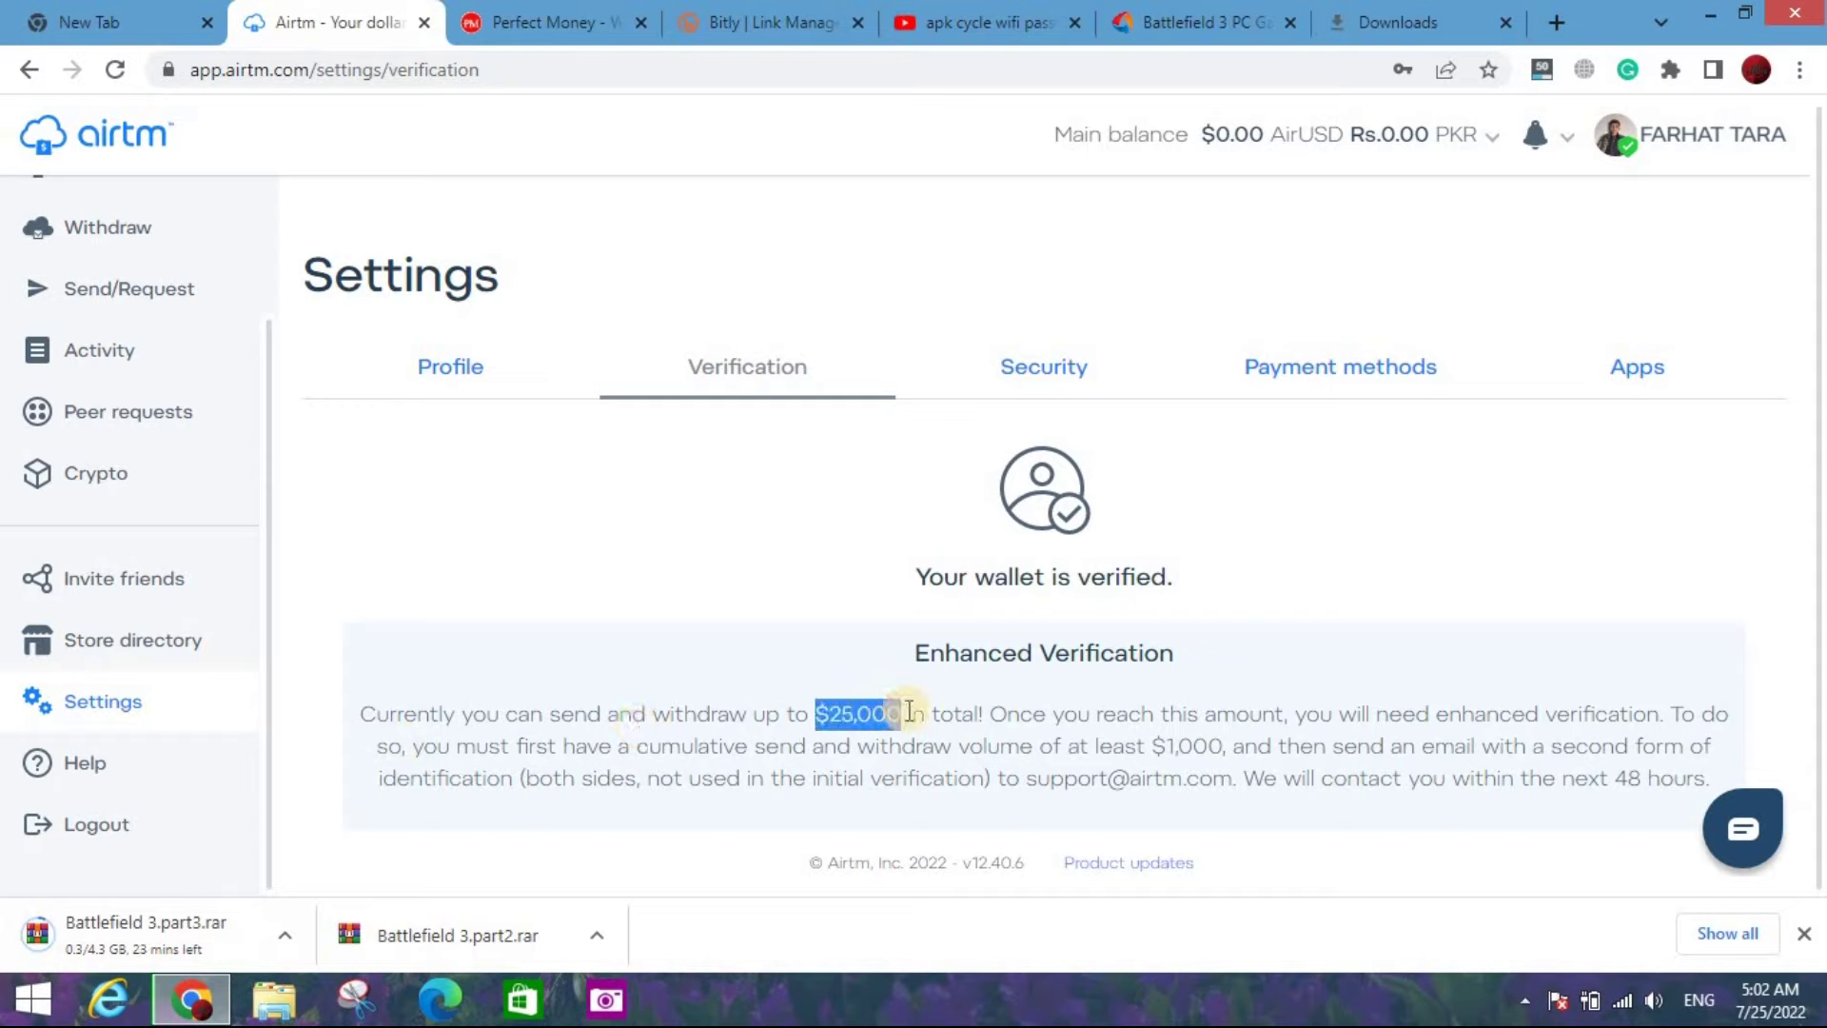
drag(379, 710, 1044, 716)
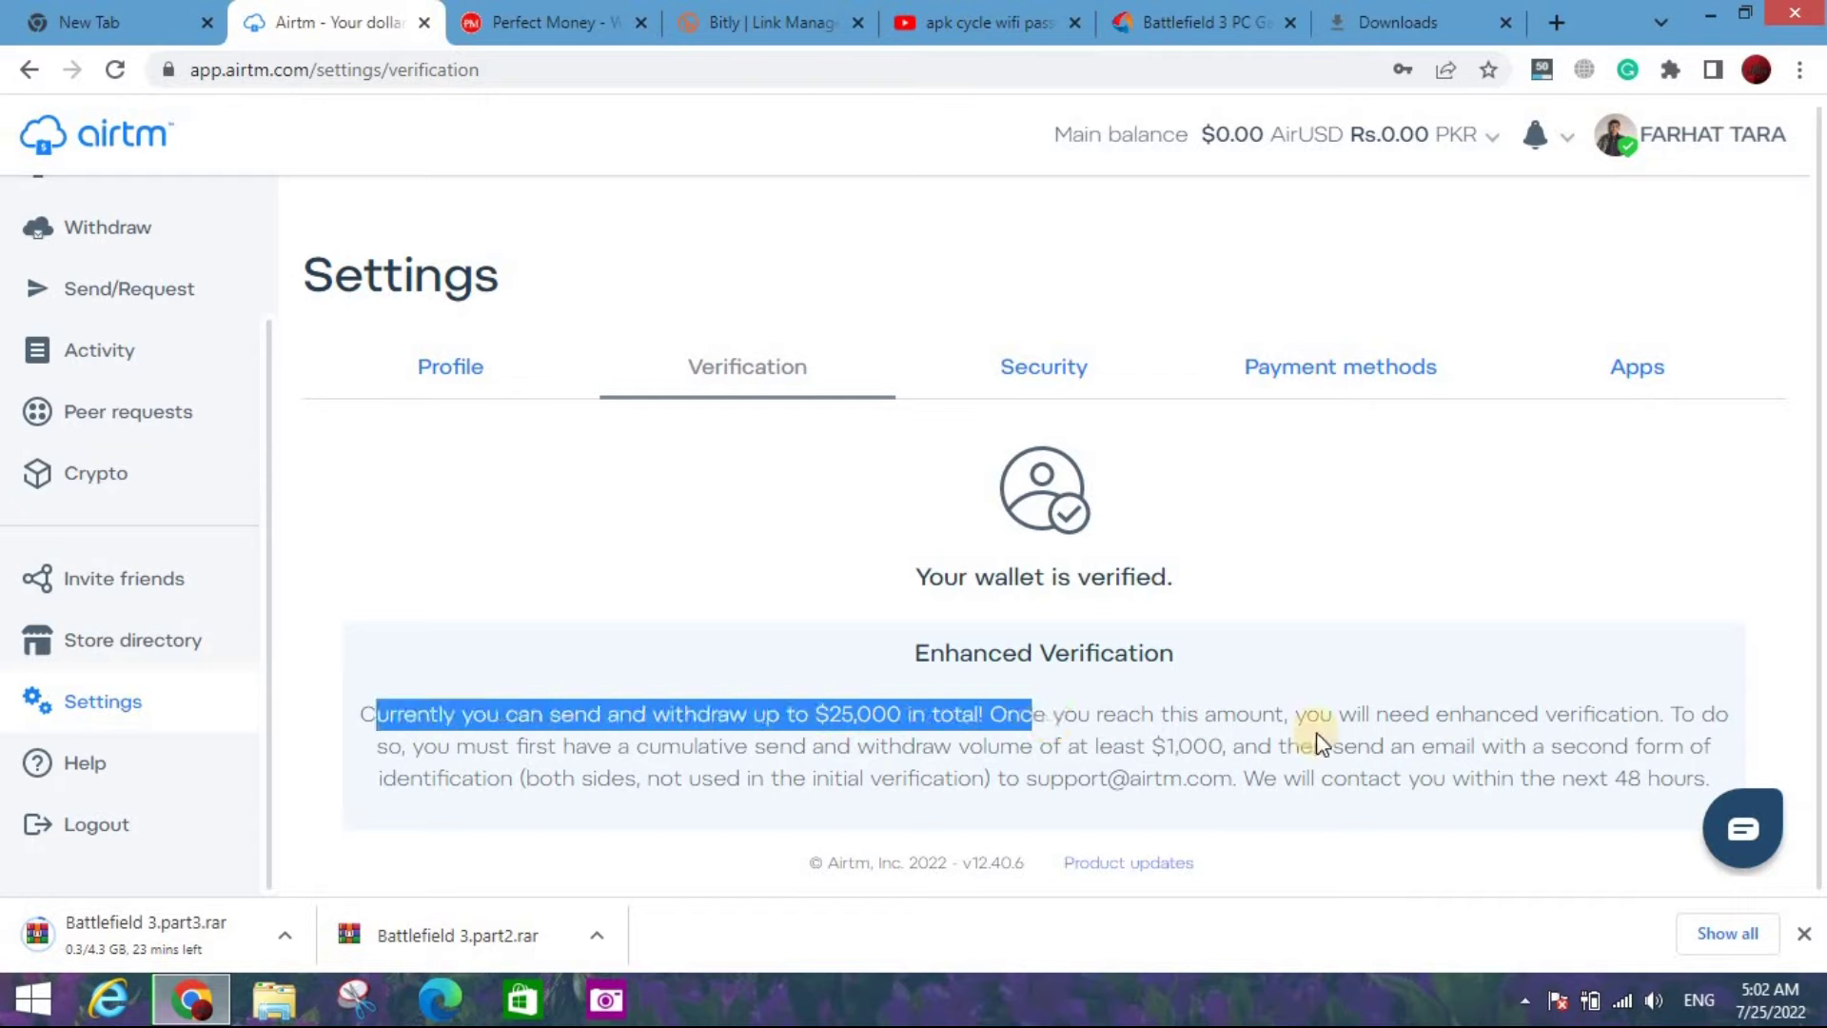
click(1042, 746)
drag(1153, 746, 1225, 744)
click(785, 726)
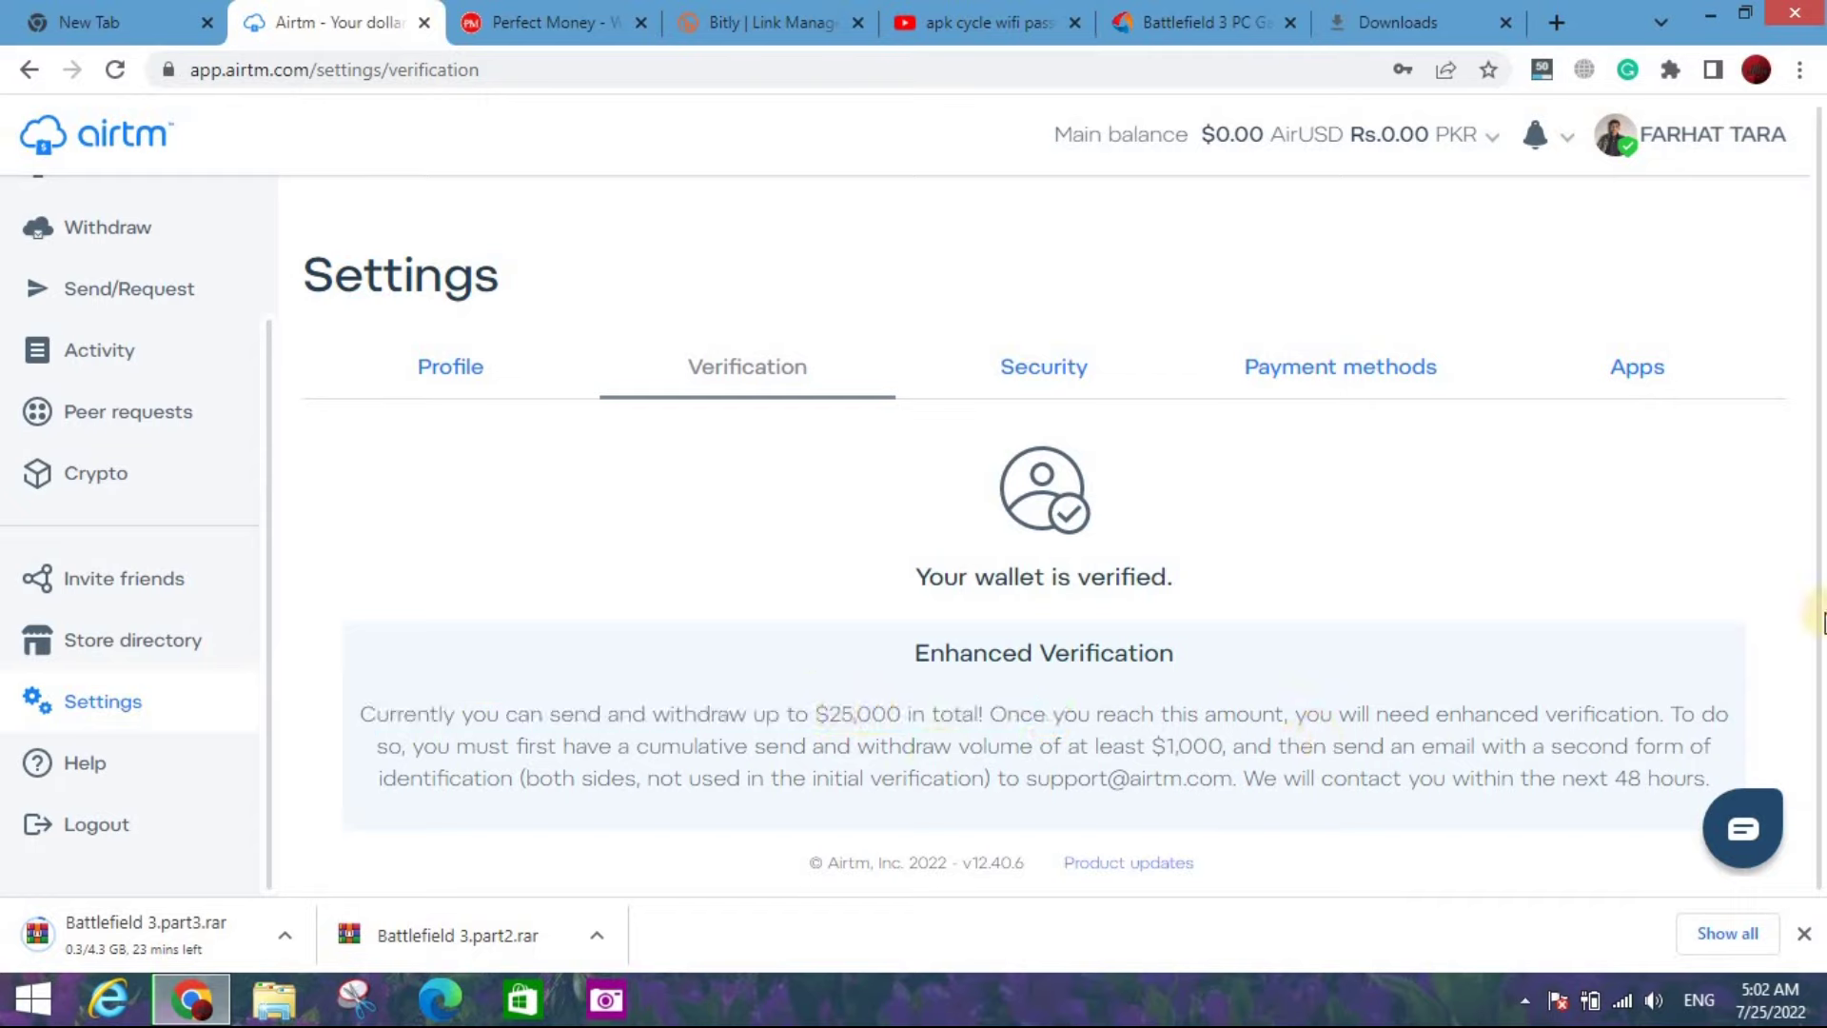
- Check the main balance on the Airtm home page and open the Add funds form
scroll(145, 279, up, 2)
click(145, 279)
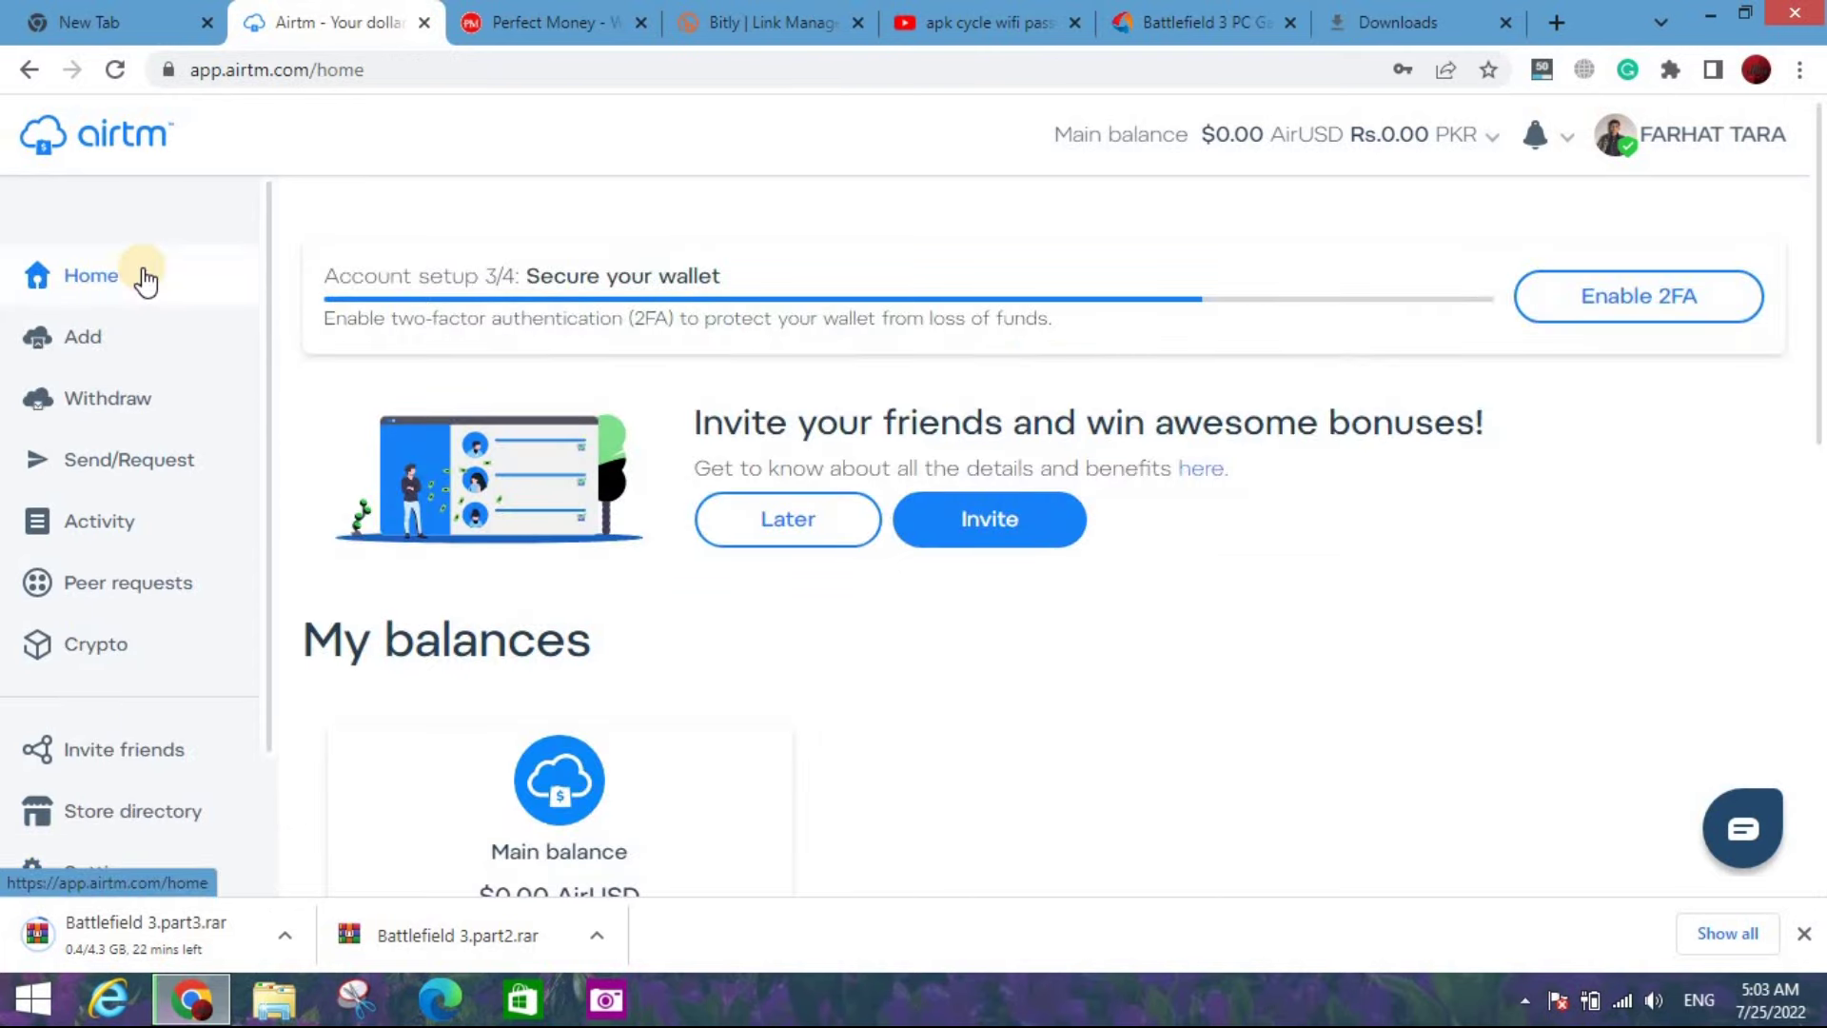
drag(1811, 395, 1820, 444)
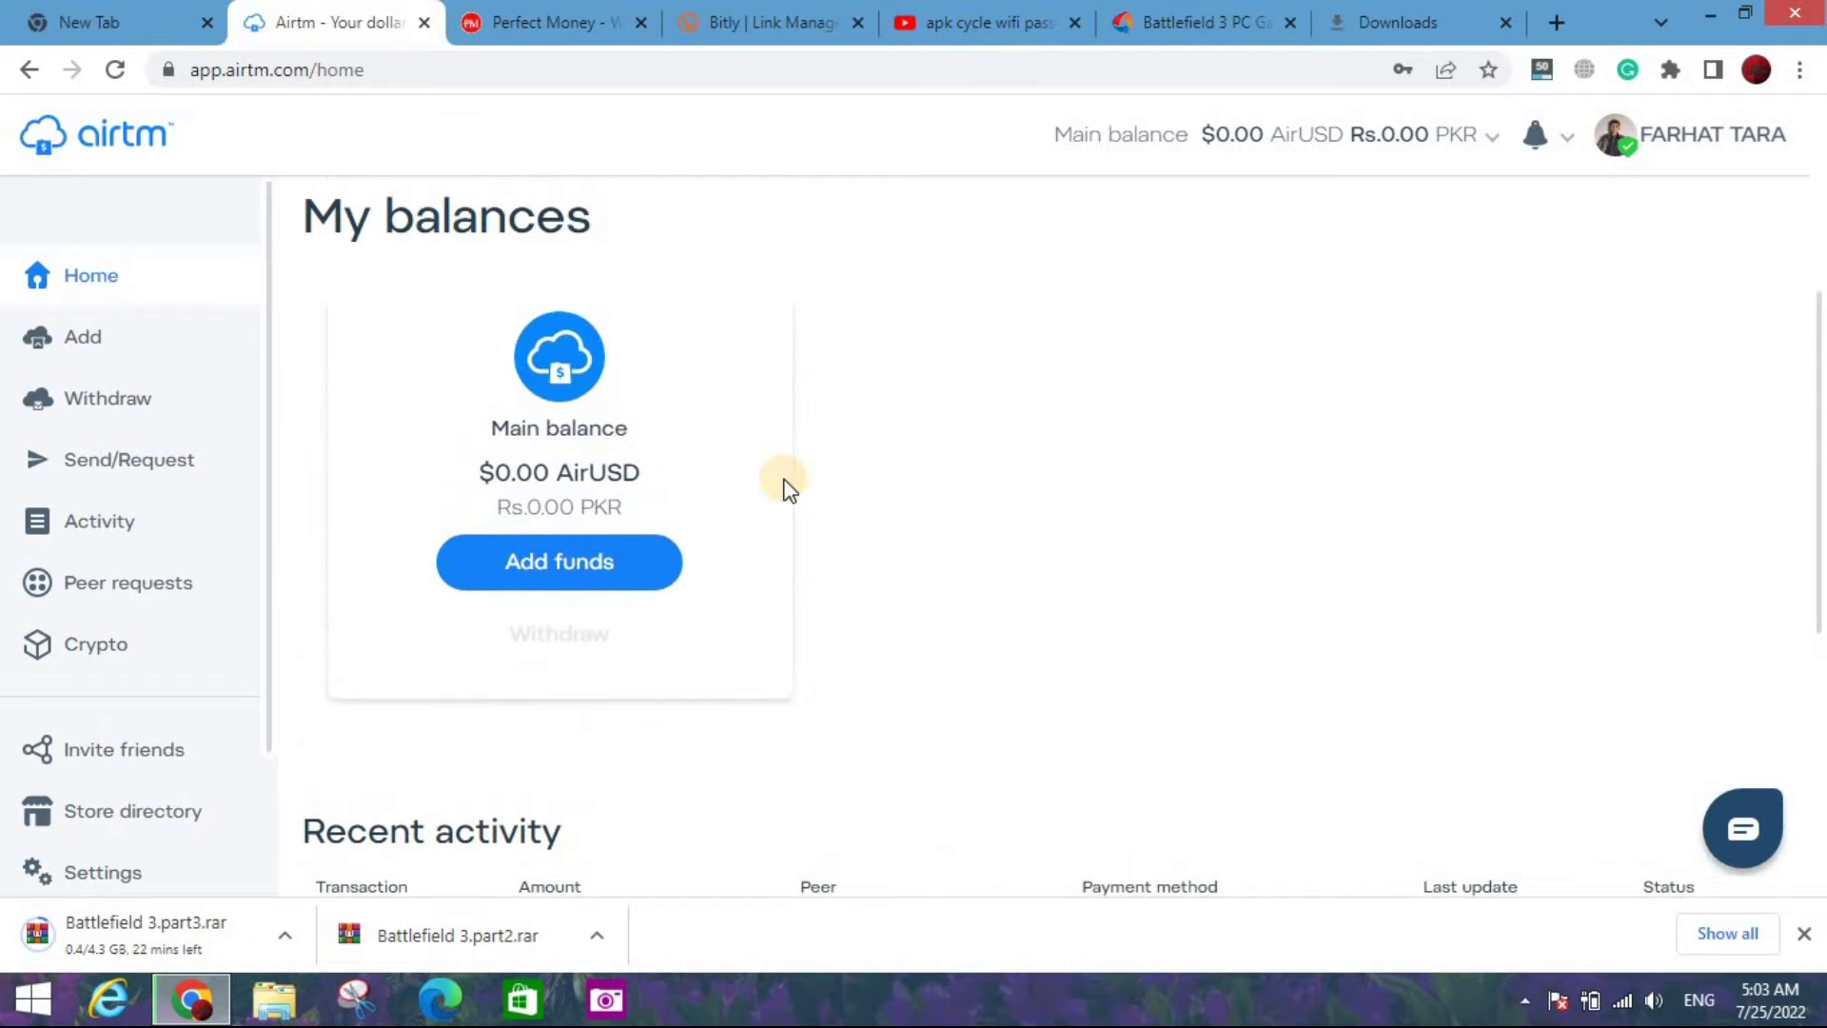
click(59, 363)
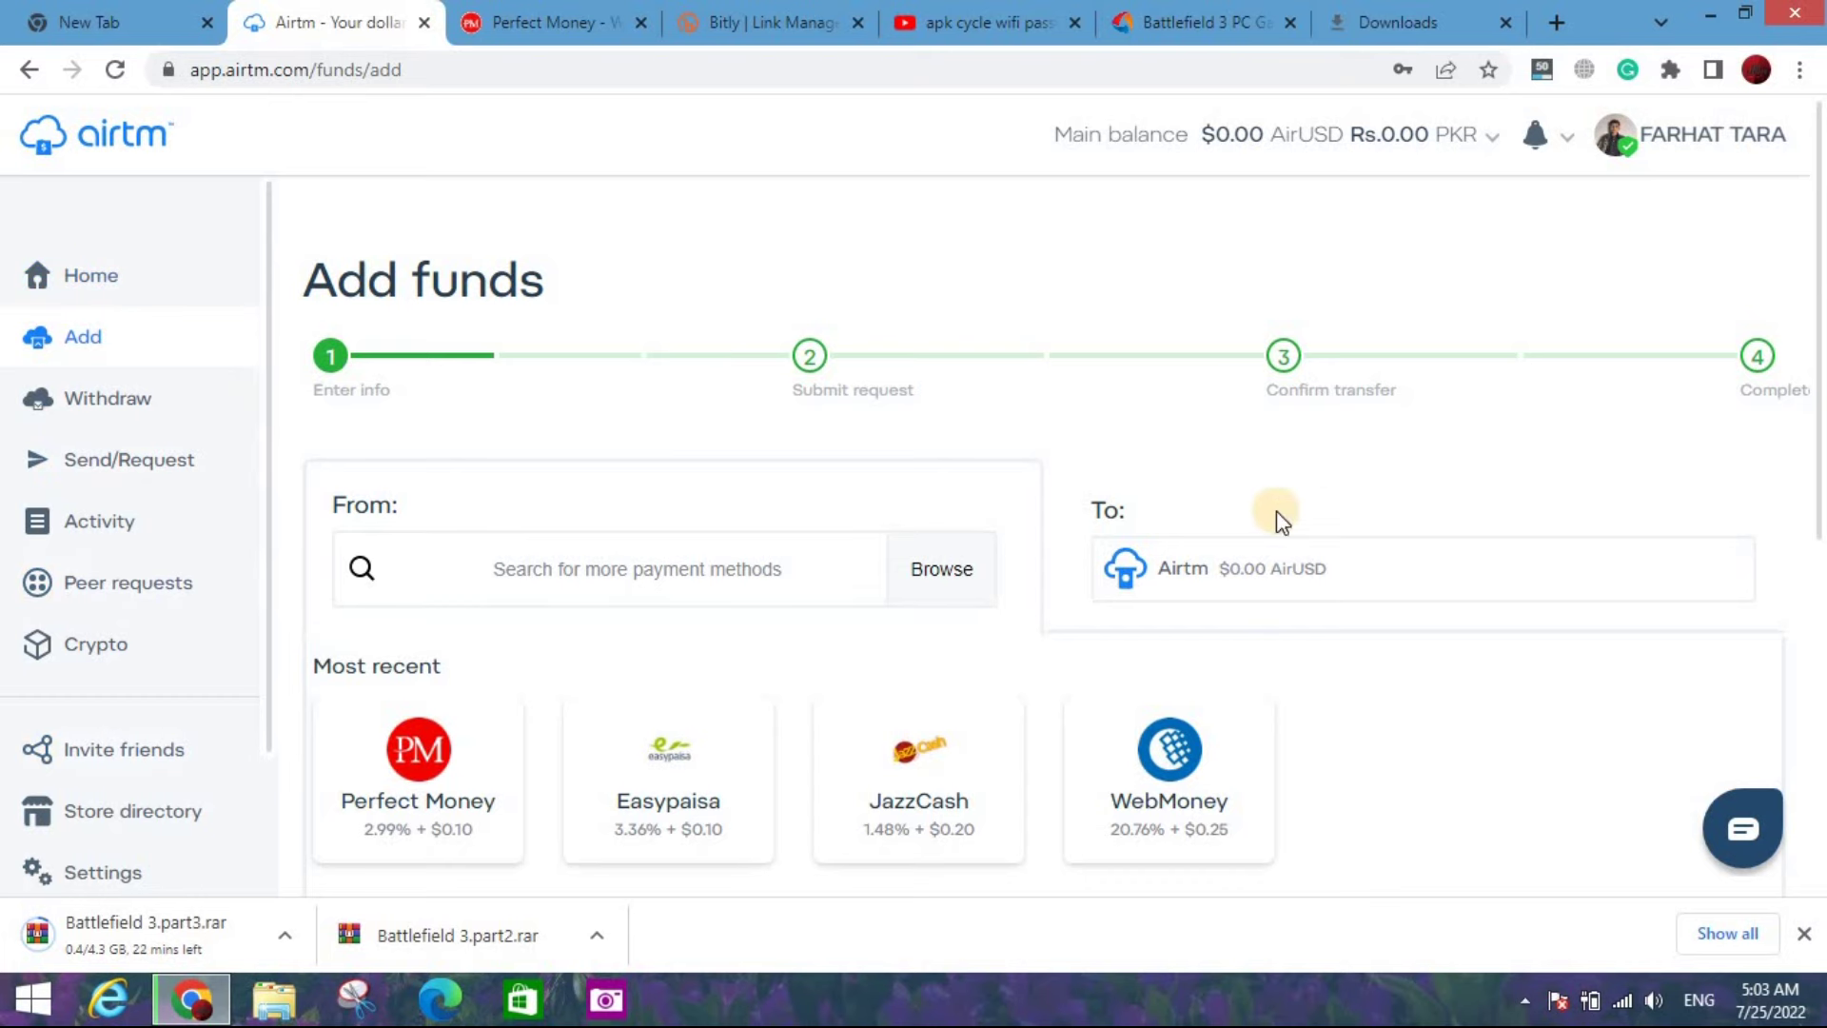
- Check the USD balance on the Perfect Money account page and return to Airtm's Add funds form
click(537, 23)
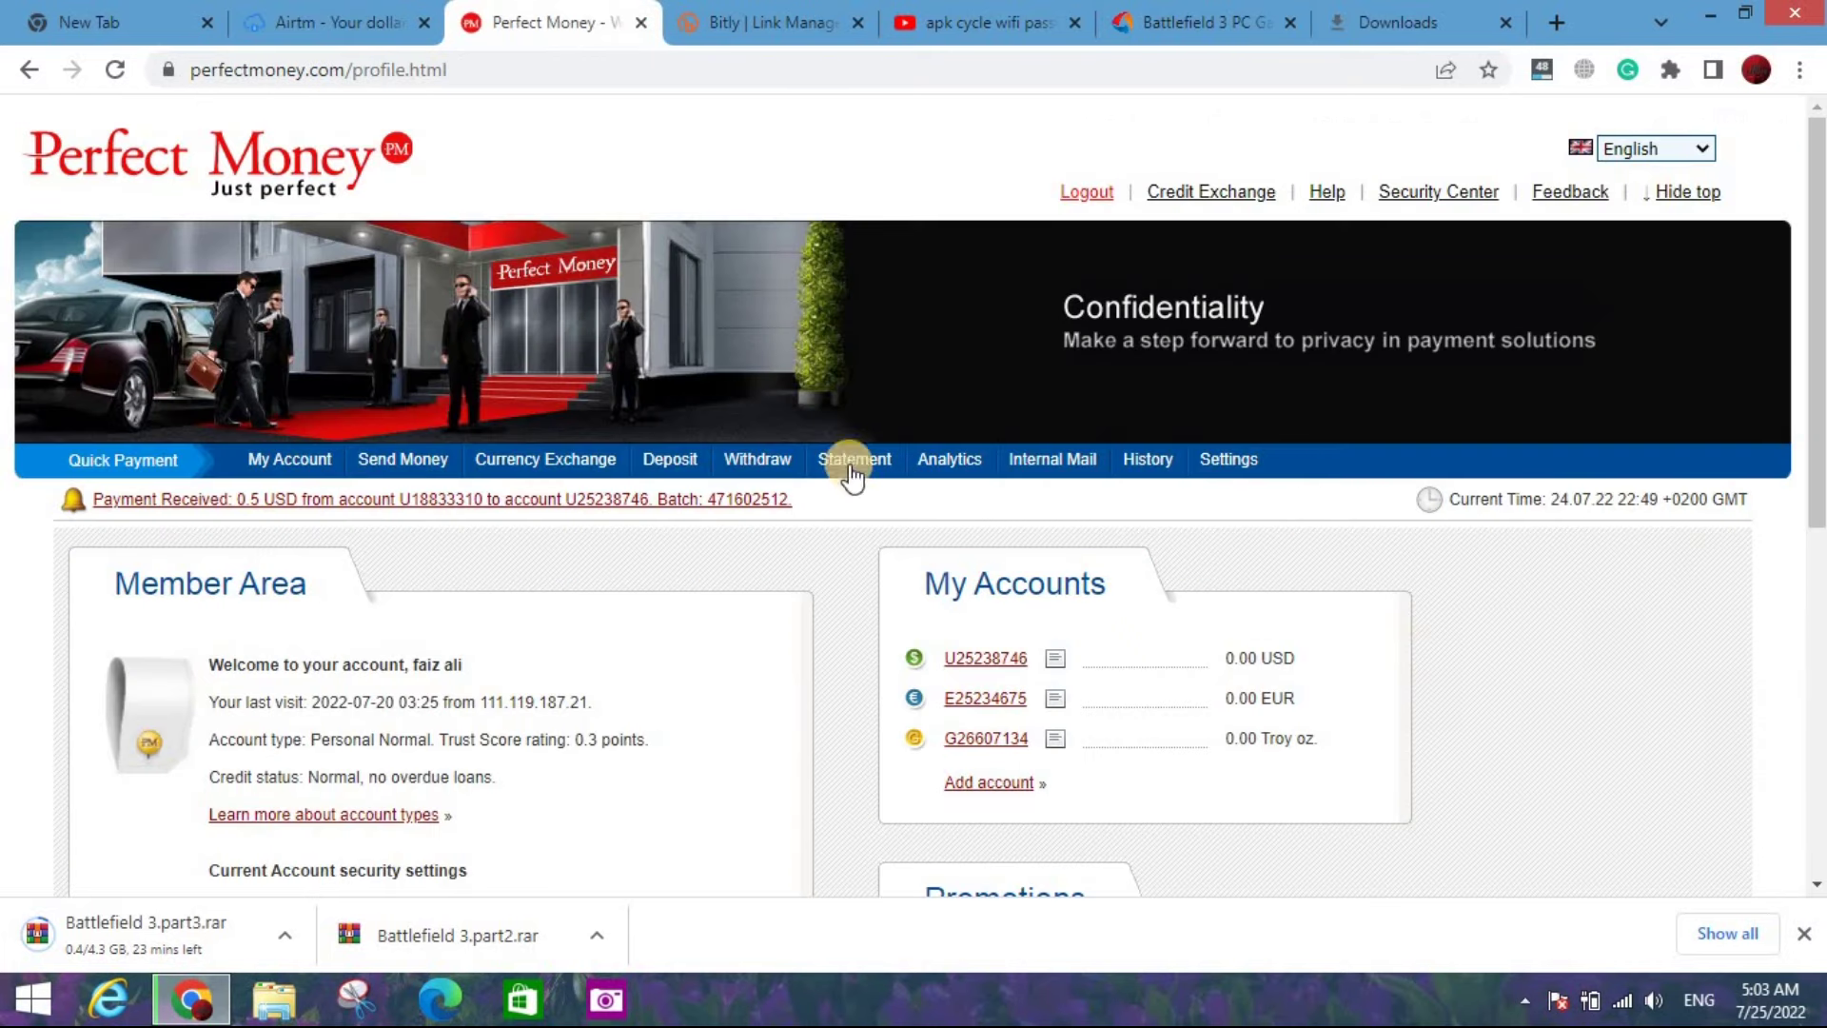
drag(1227, 658, 1291, 657)
click(542, 555)
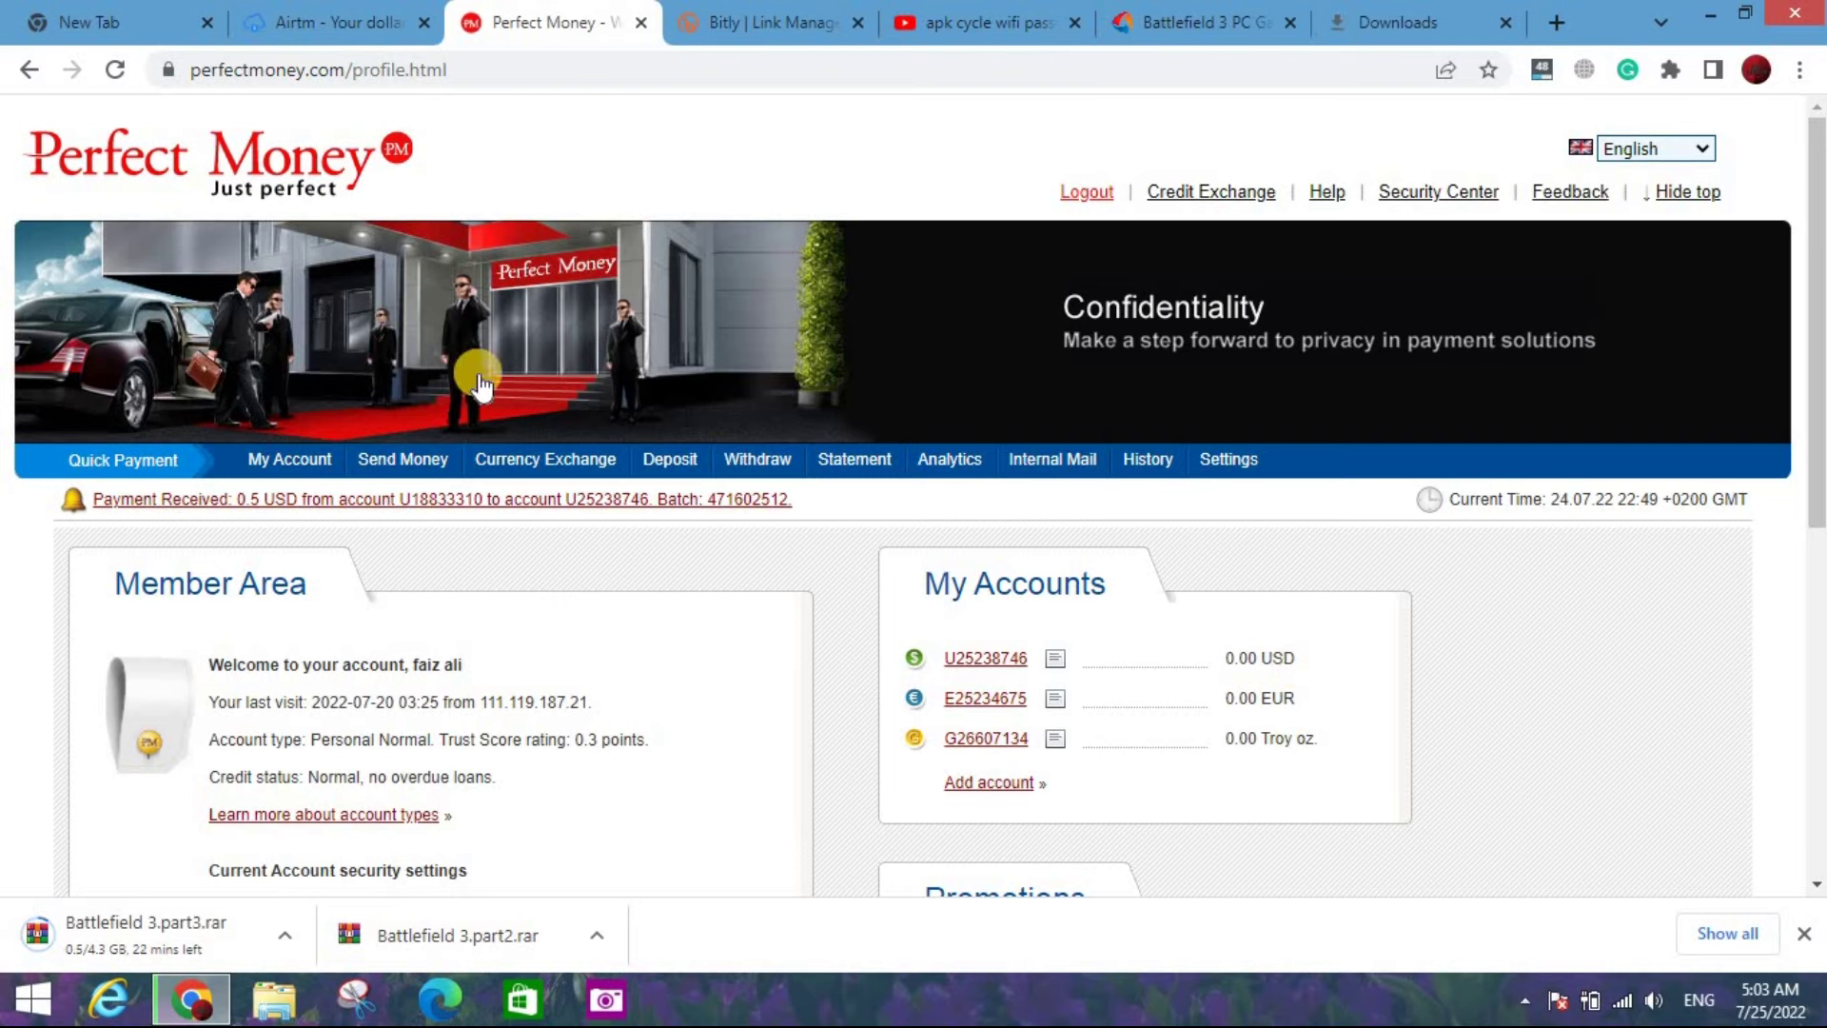
click(304, 22)
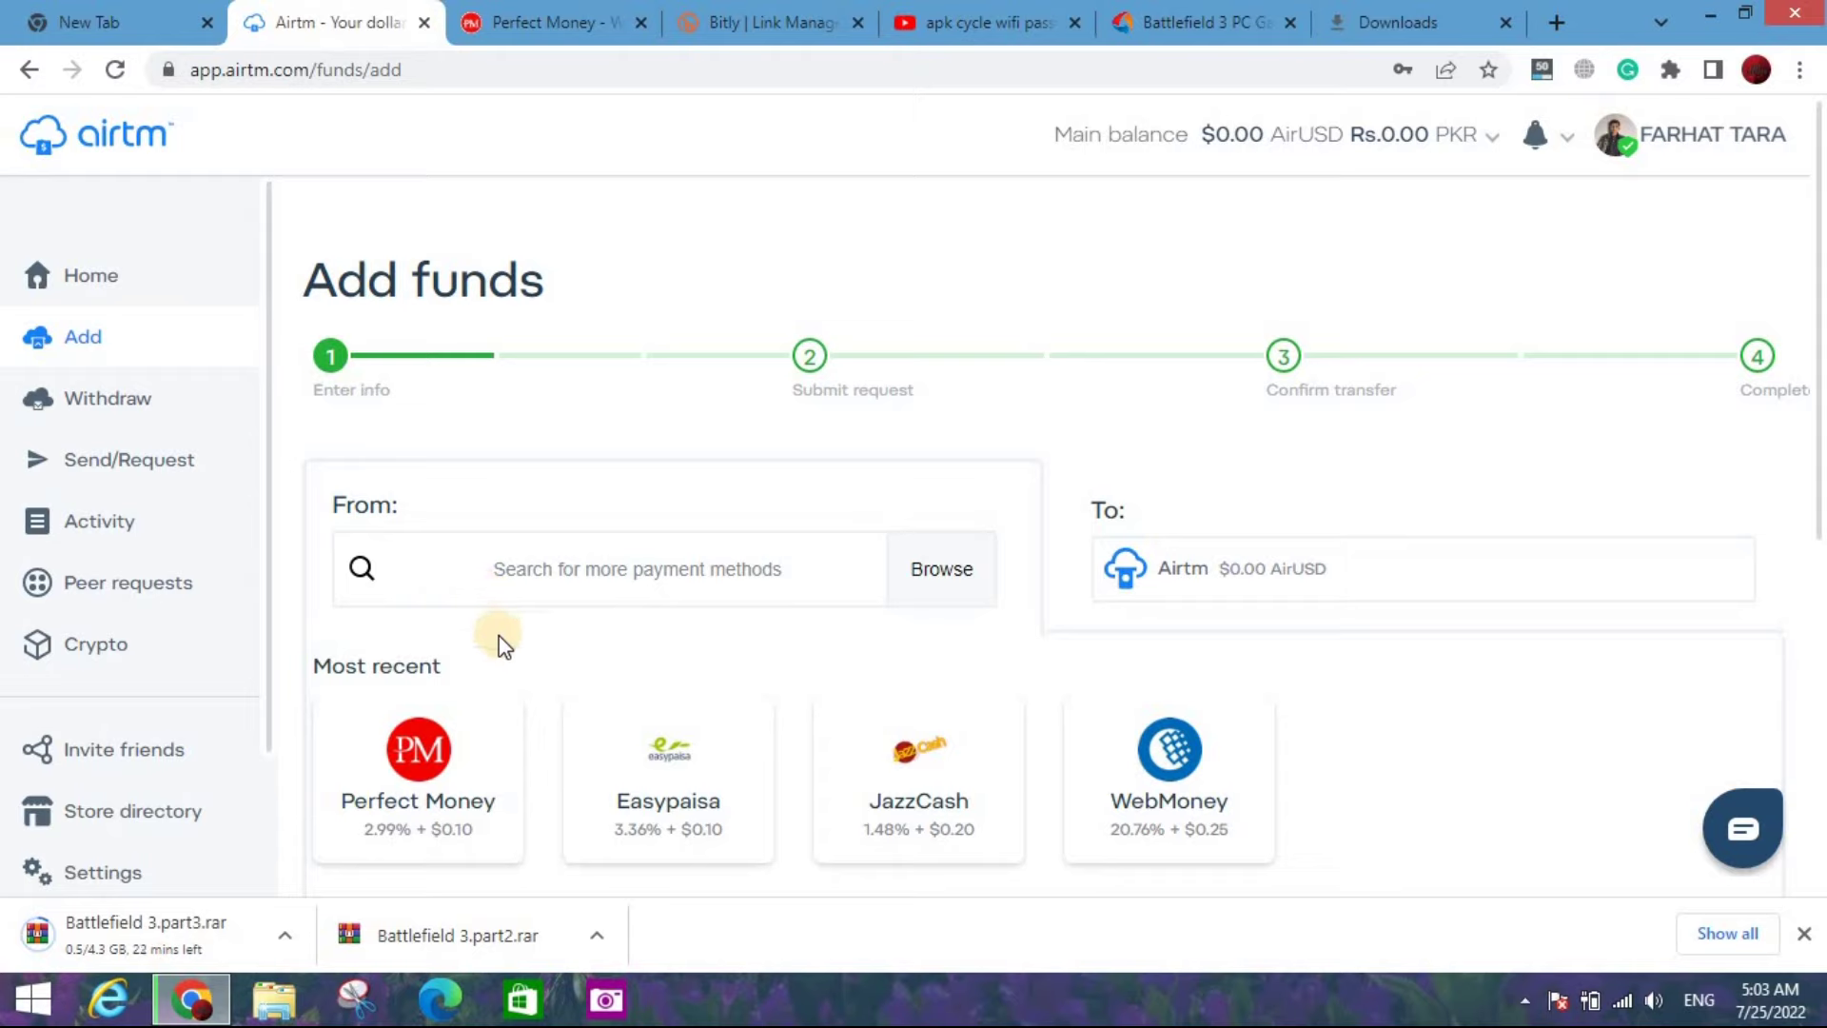
- Choose Perfect Money as the source of the funds, review the exchange and fee details, and continue the request with the prefilled amounts
click(452, 744)
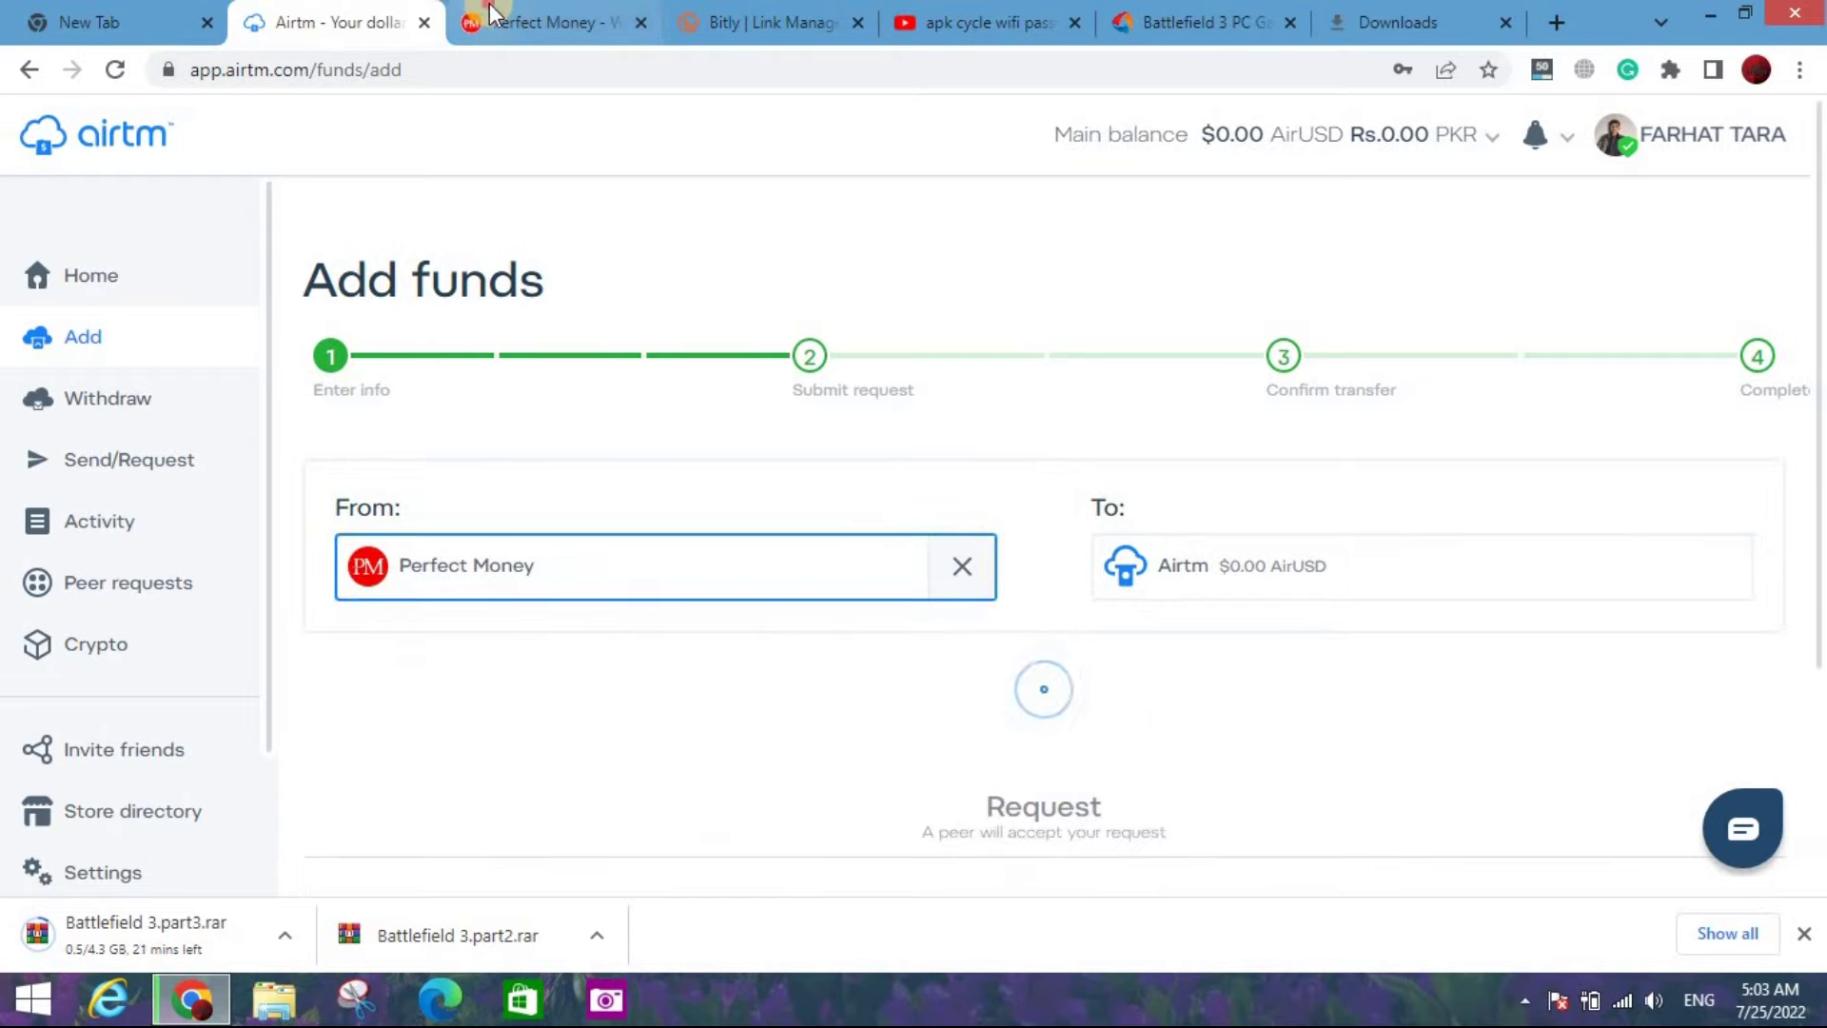
click(533, 22)
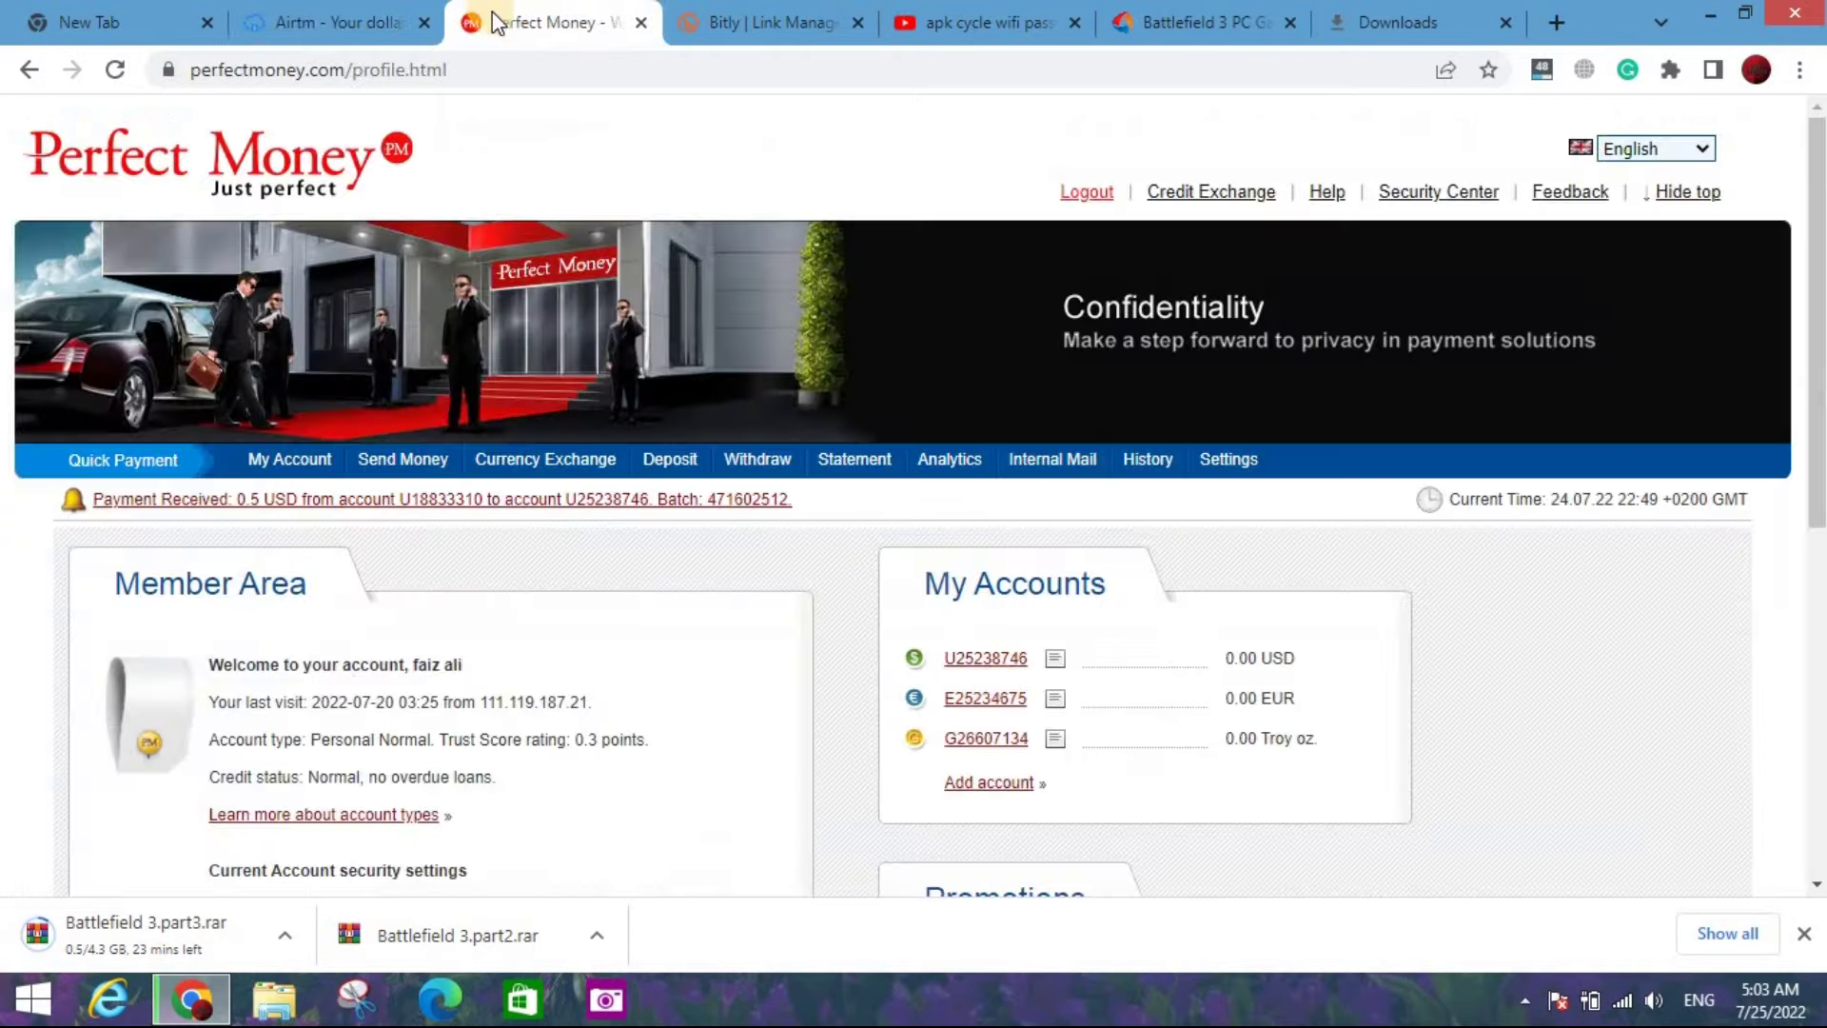
click(295, 14)
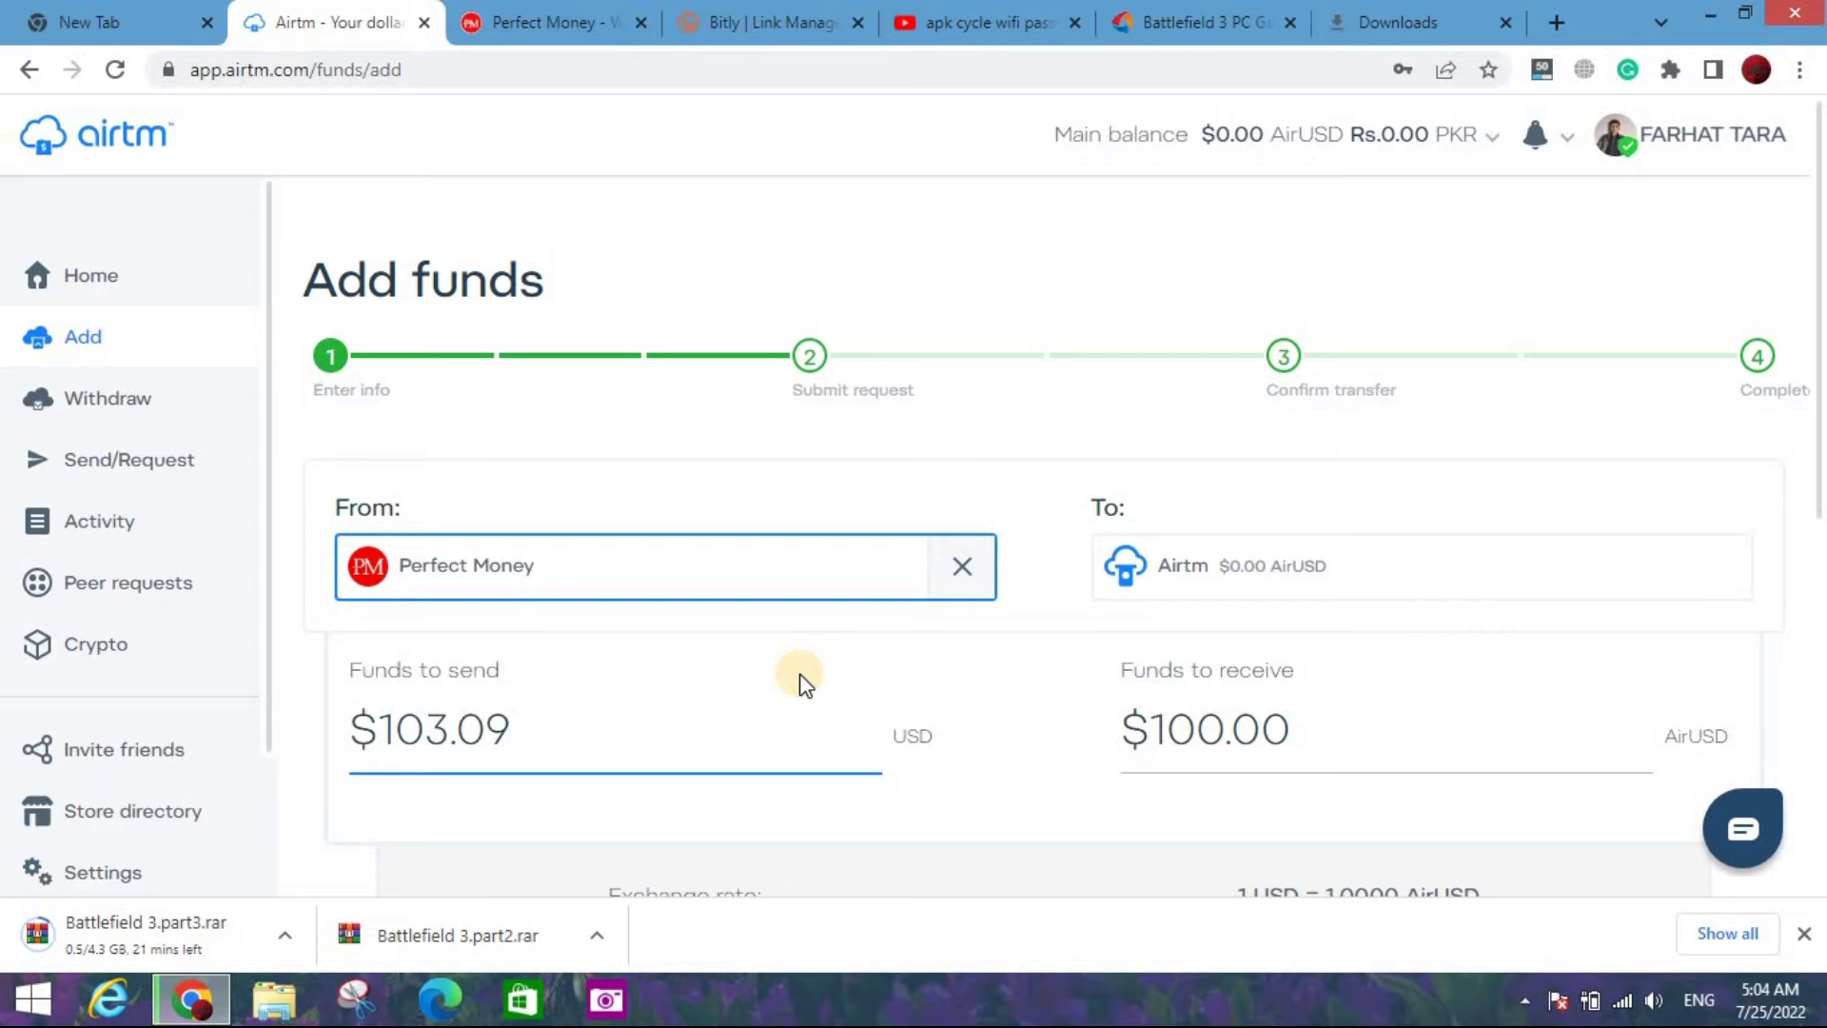
drag(1816, 362, 1778, 751)
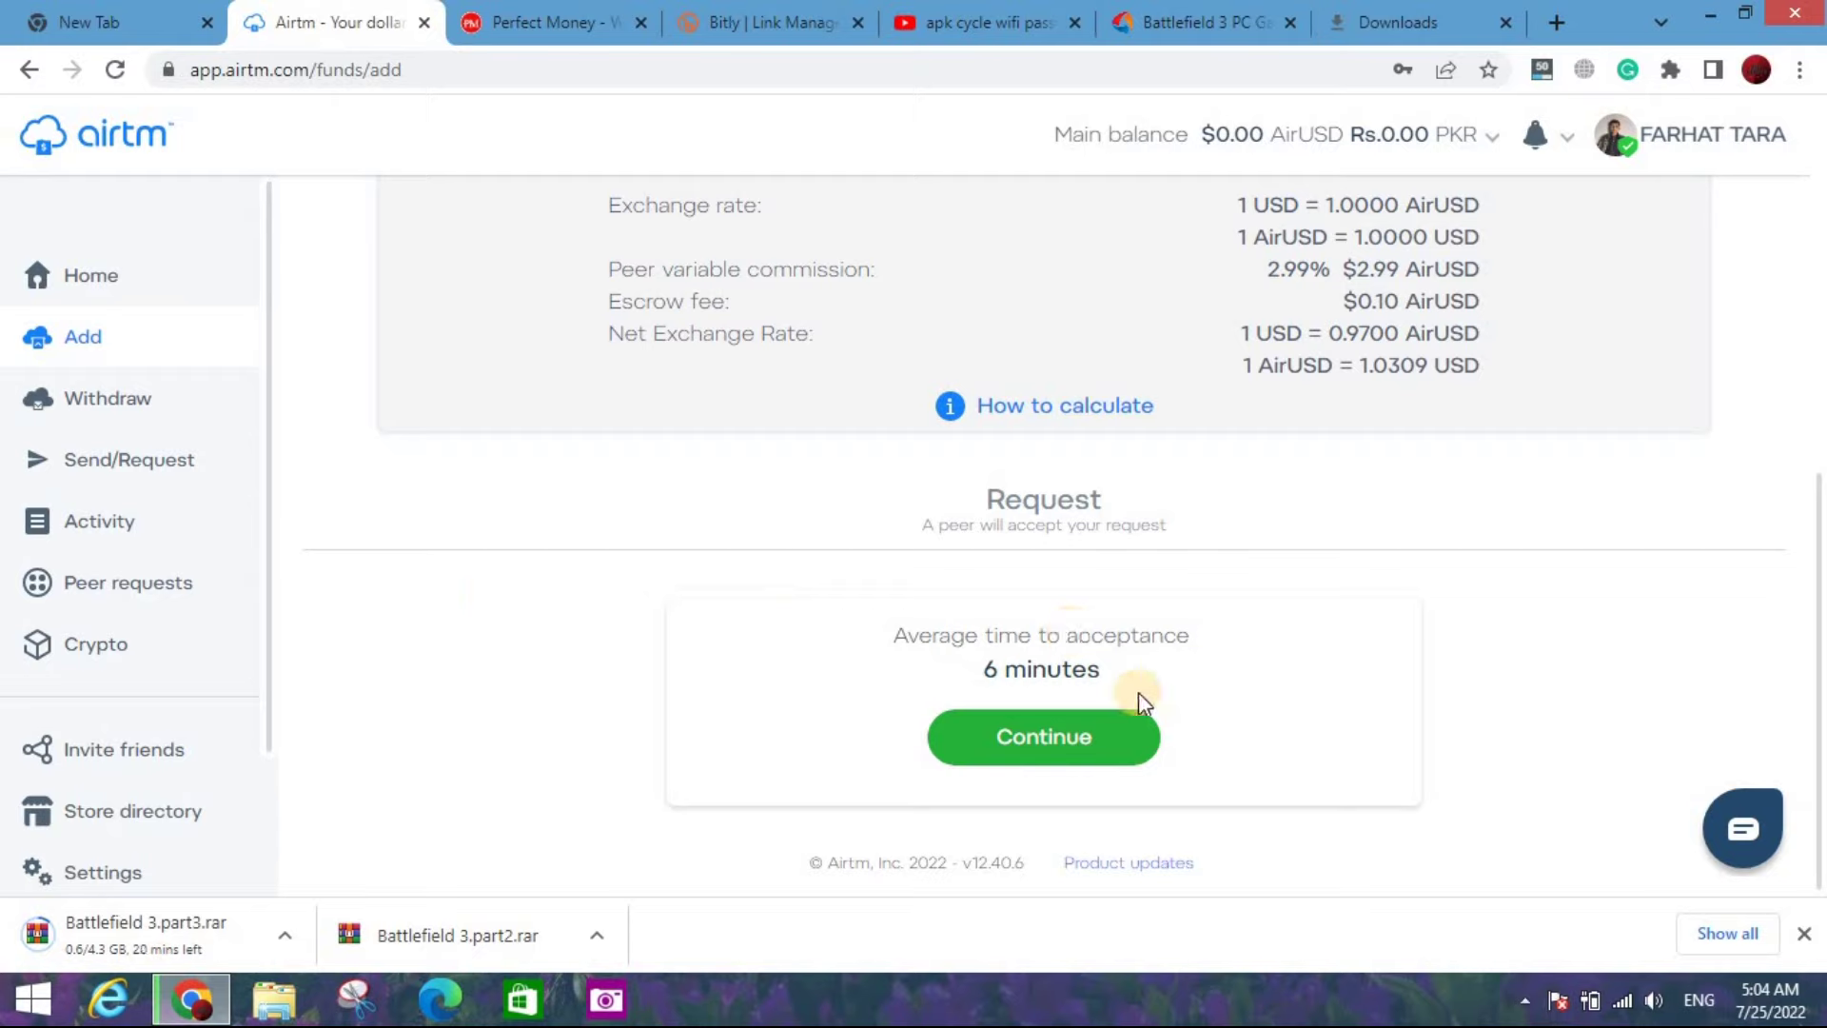
click(1116, 718)
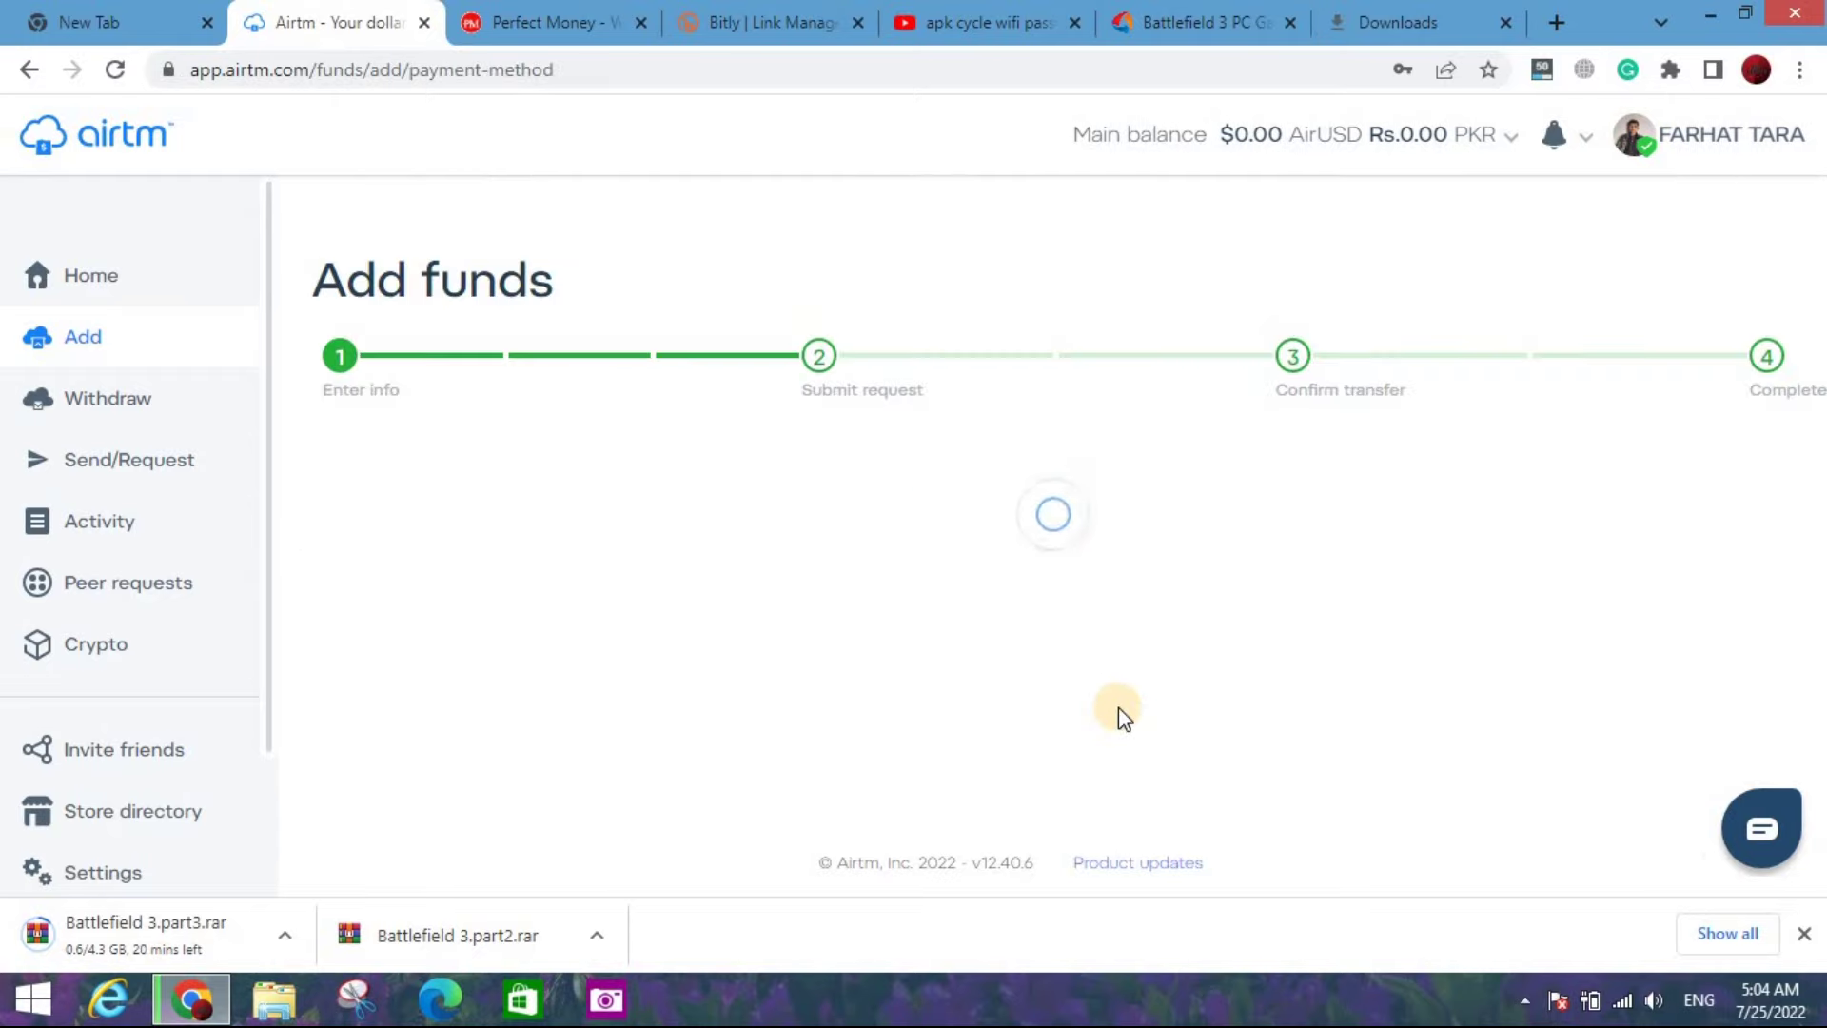
- Check the account list on the Perfect Money page, and leave Airtm's Perfect Money confirmation unsubmitted by returning to the Airtm home page
click(534, 22)
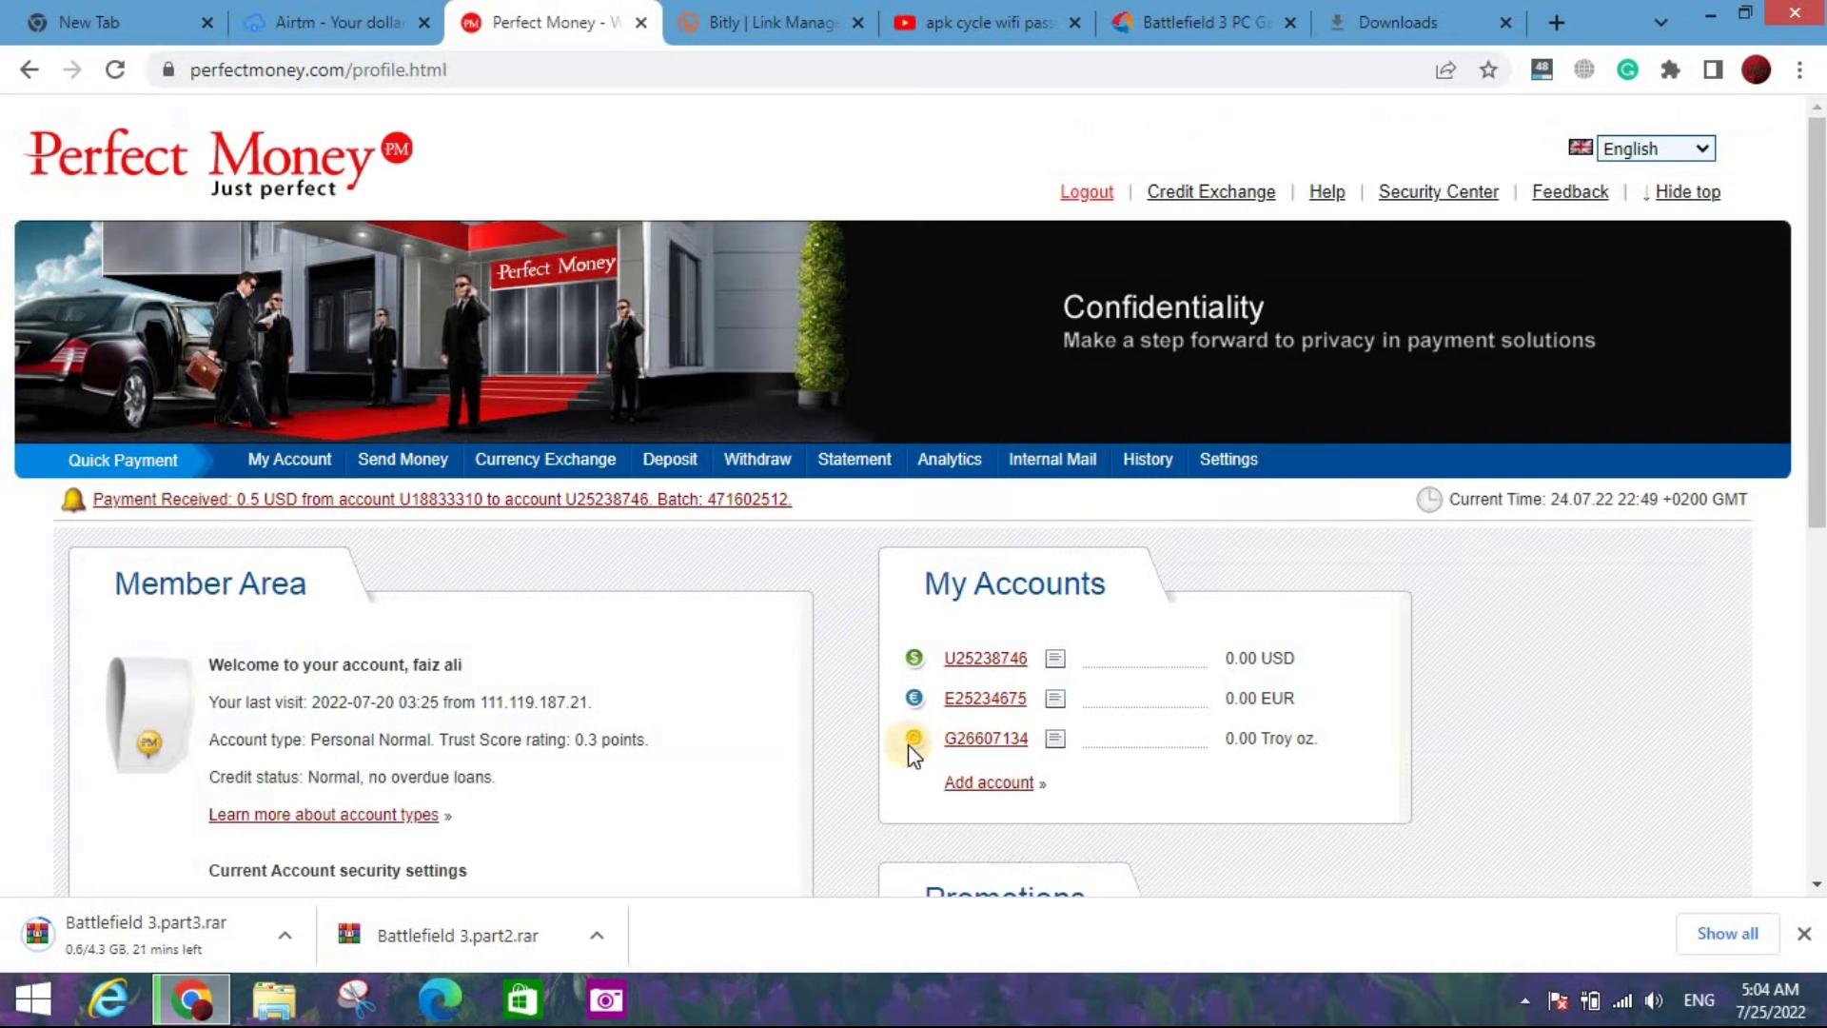
drag(893, 745, 972, 740)
click(1089, 782)
click(347, 22)
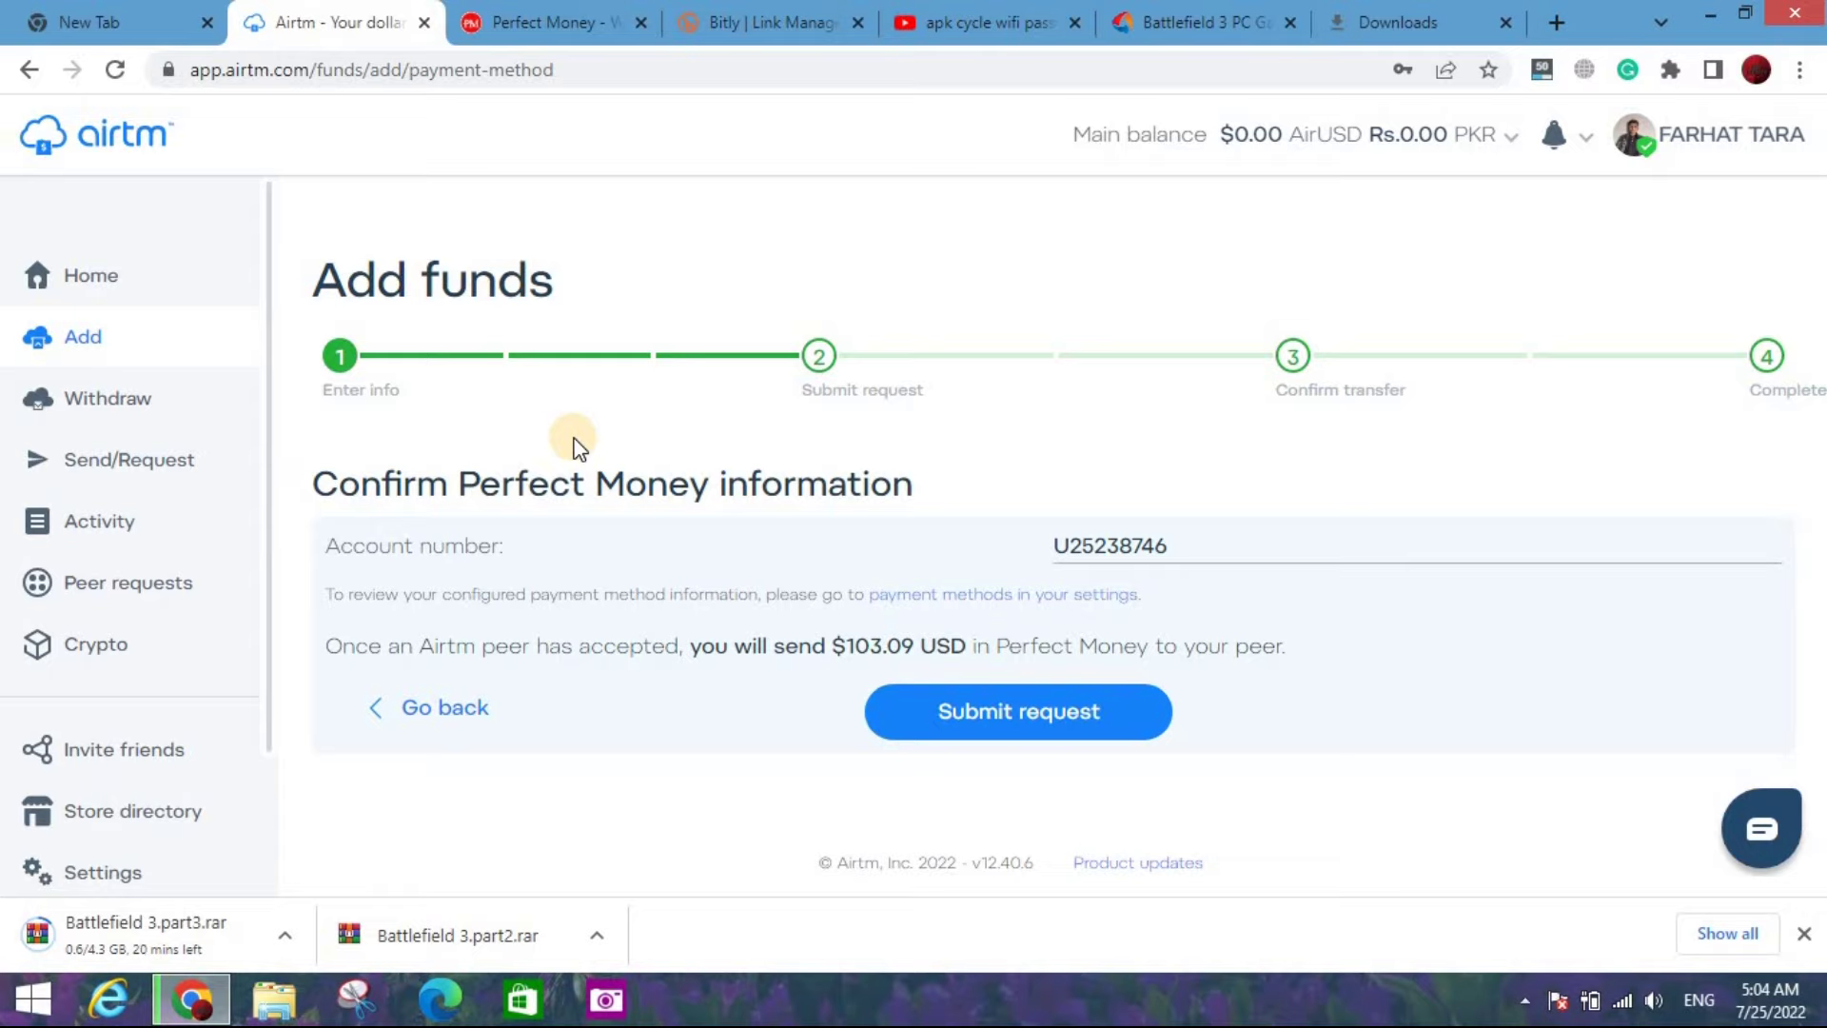
click(396, 710)
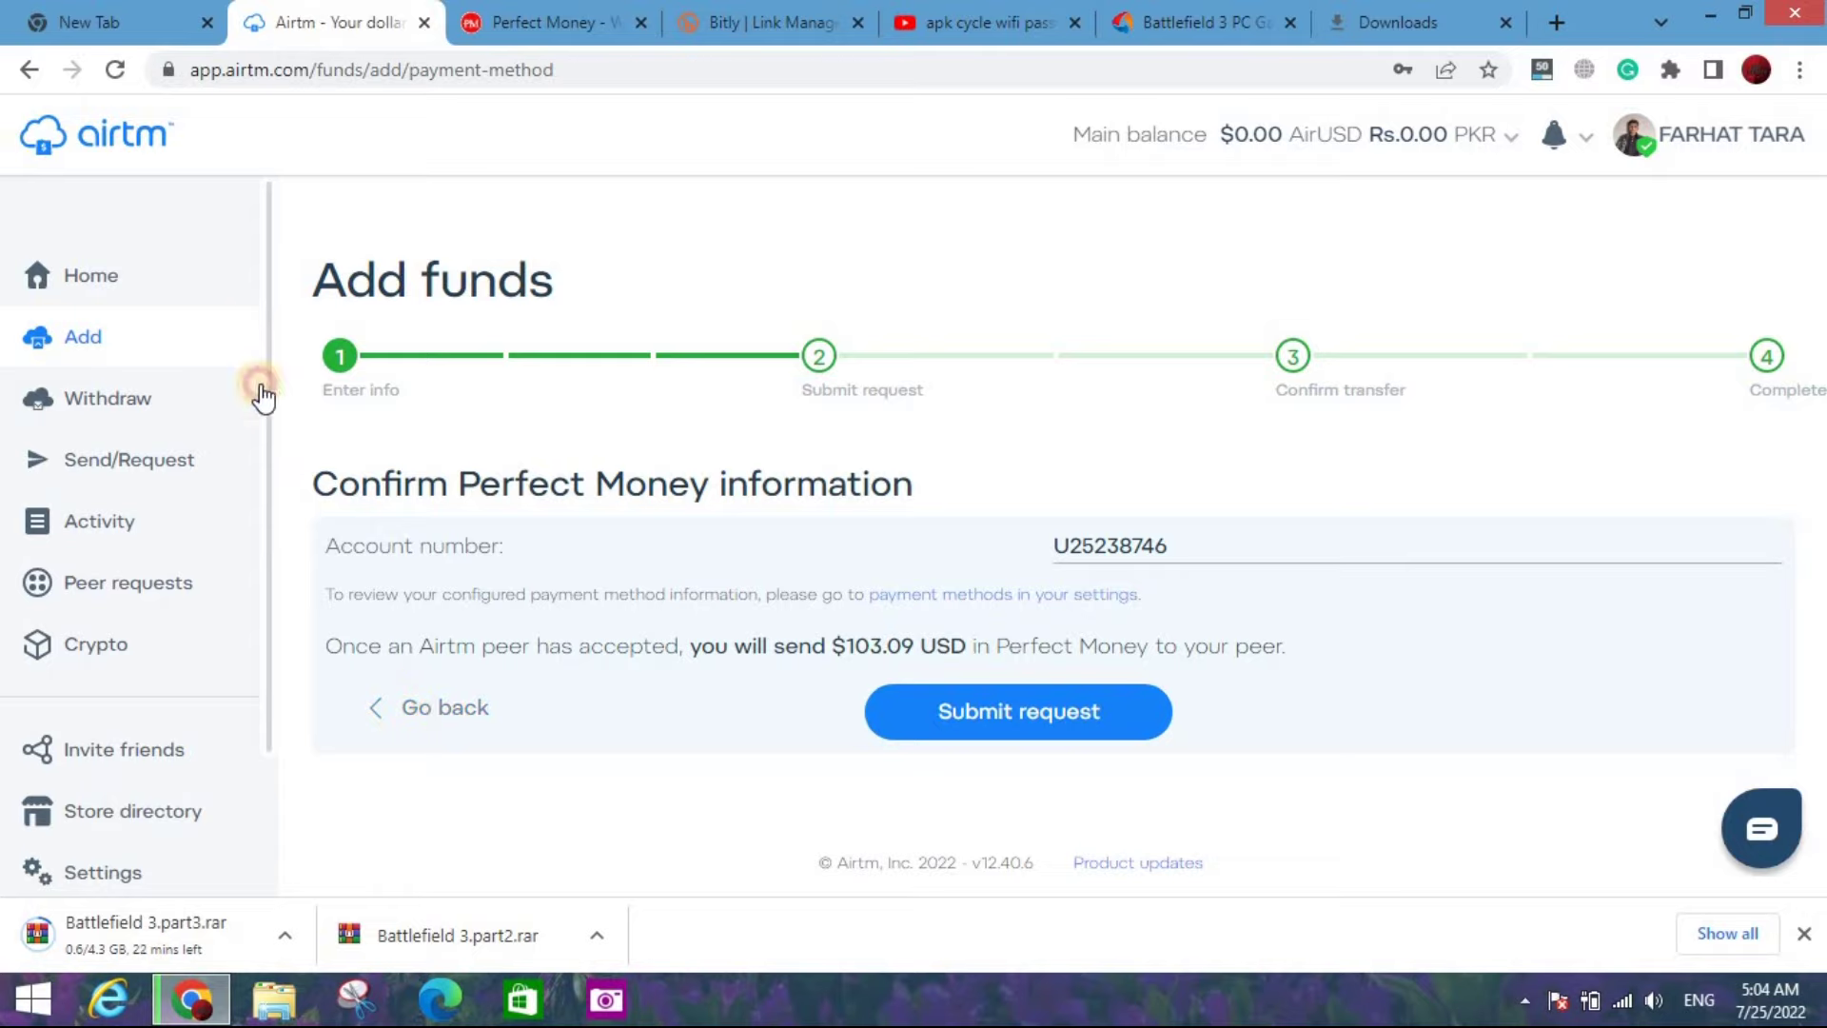
click(207, 288)
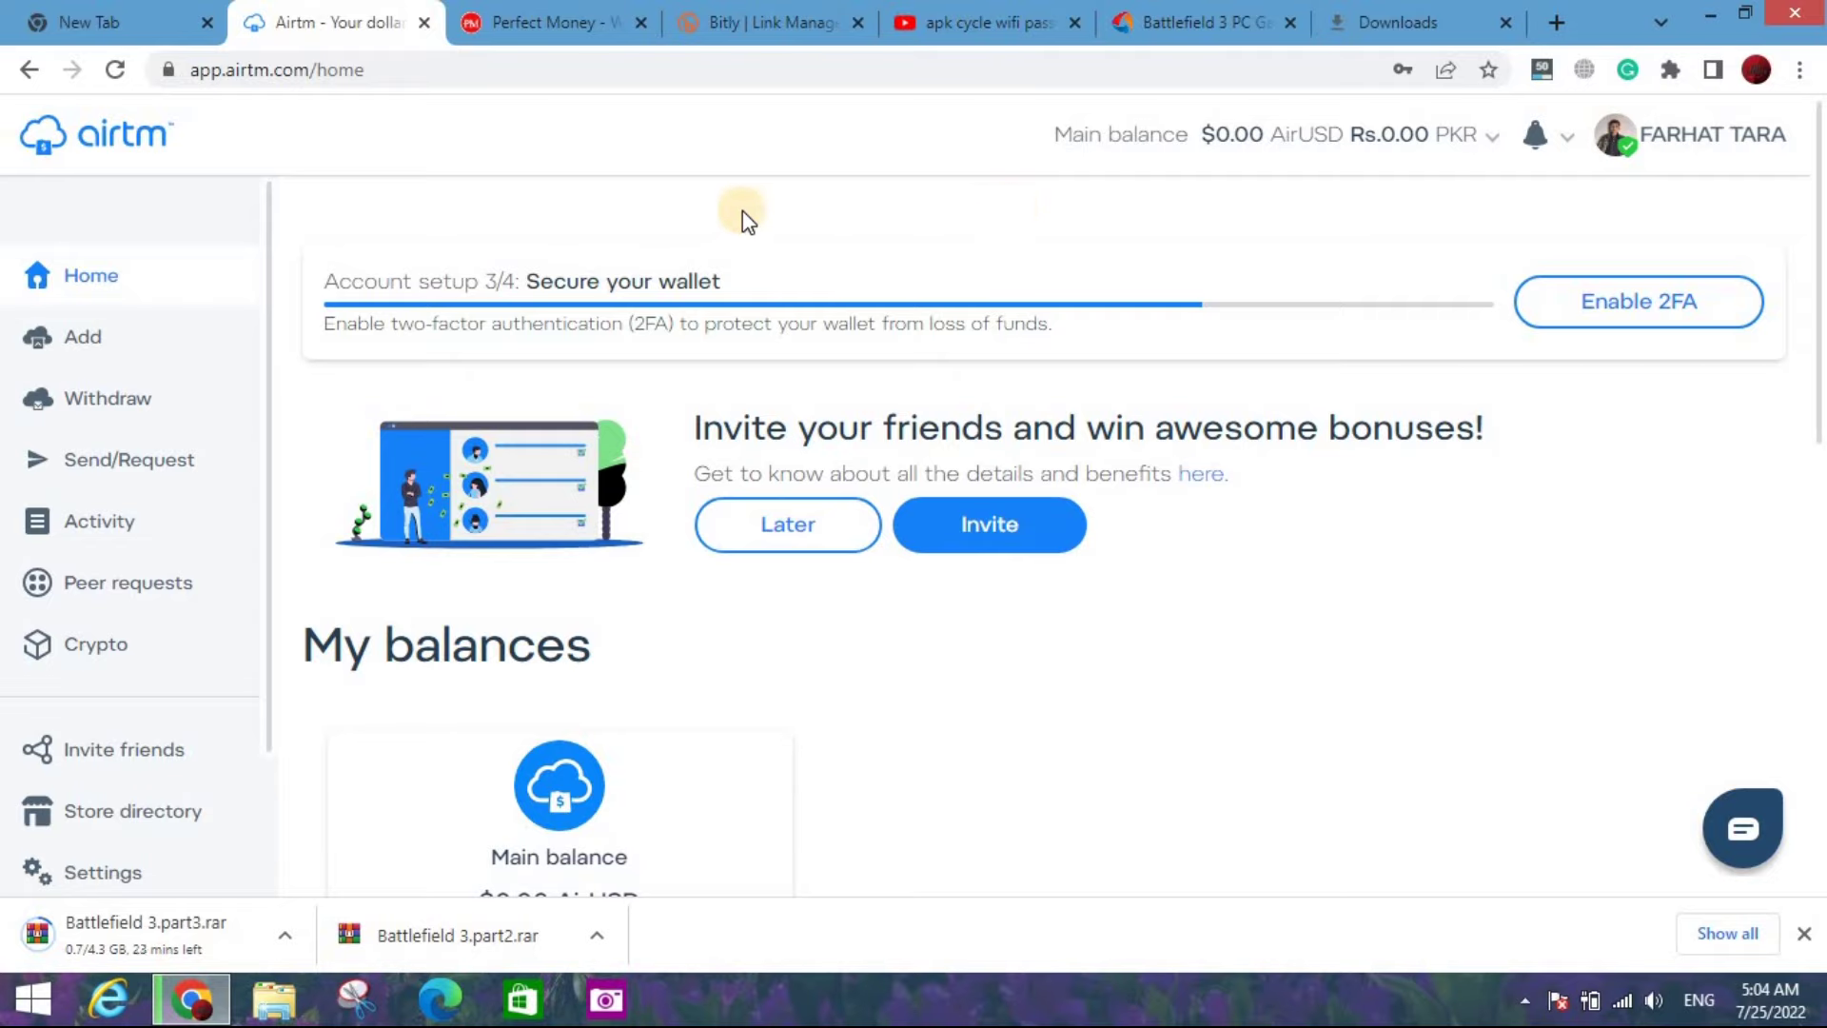
drag(751, 255, 573, 247)
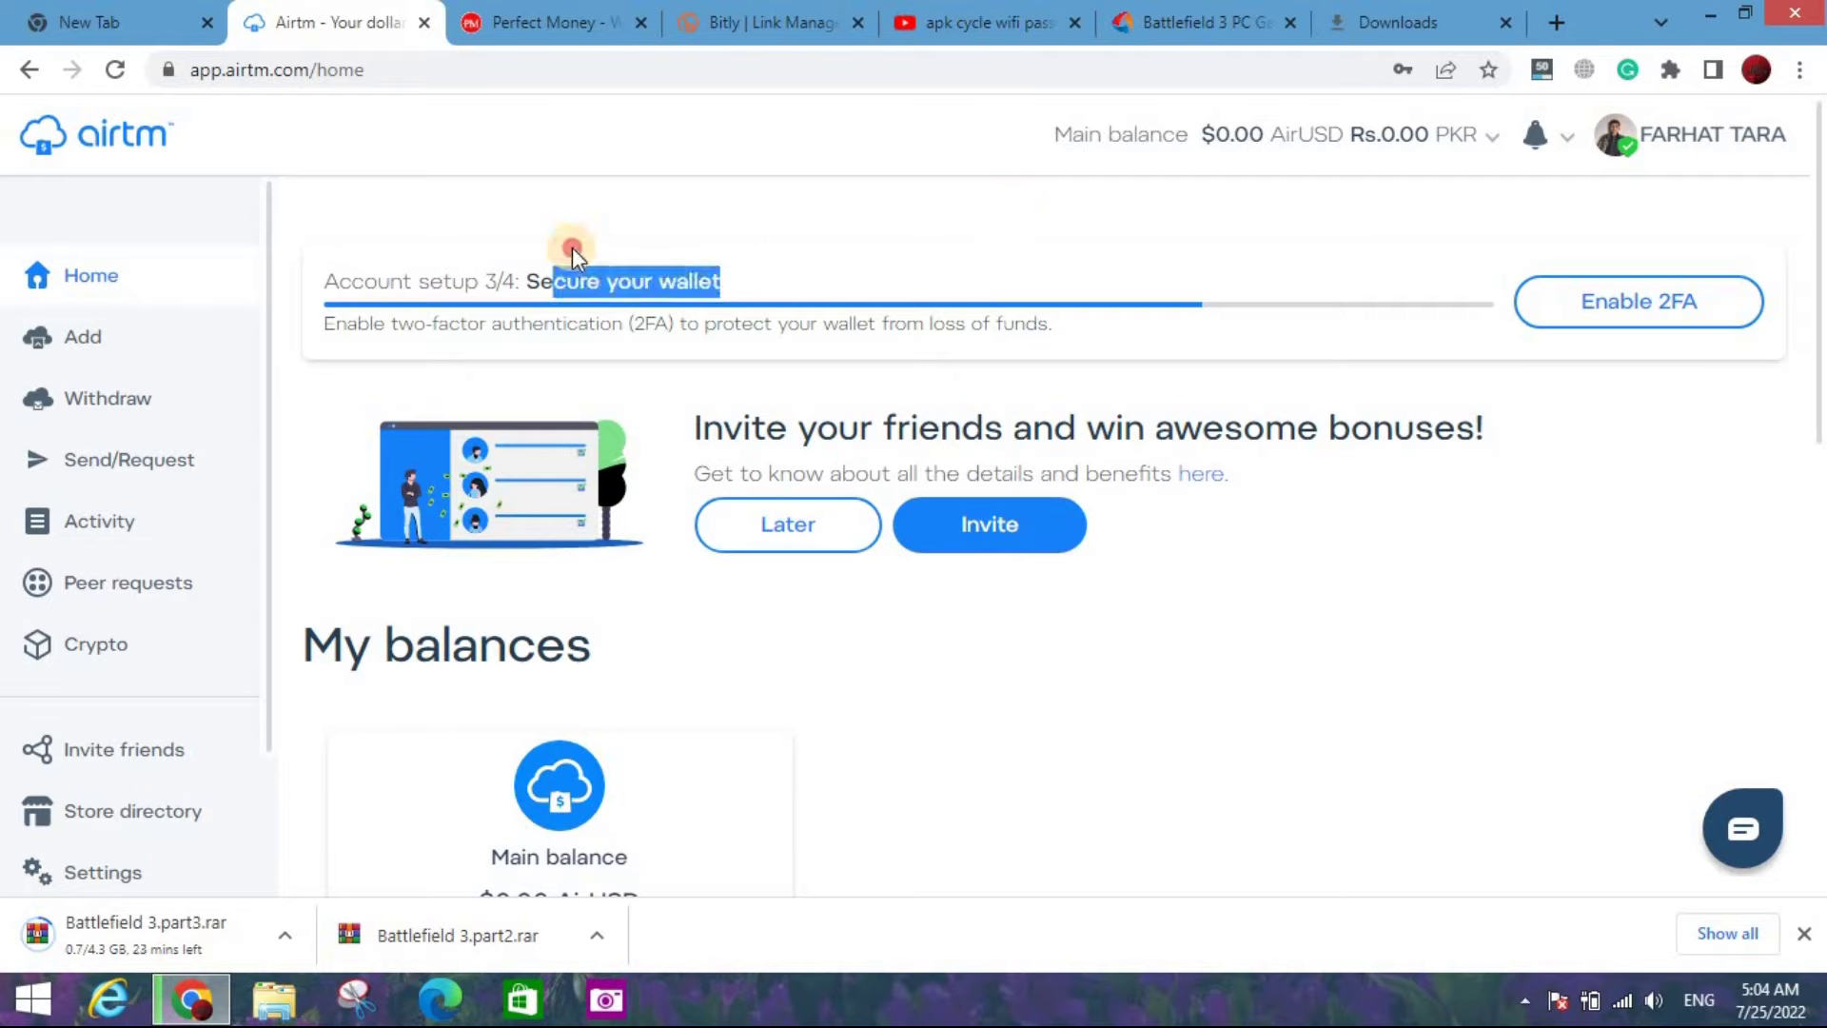
click(573, 247)
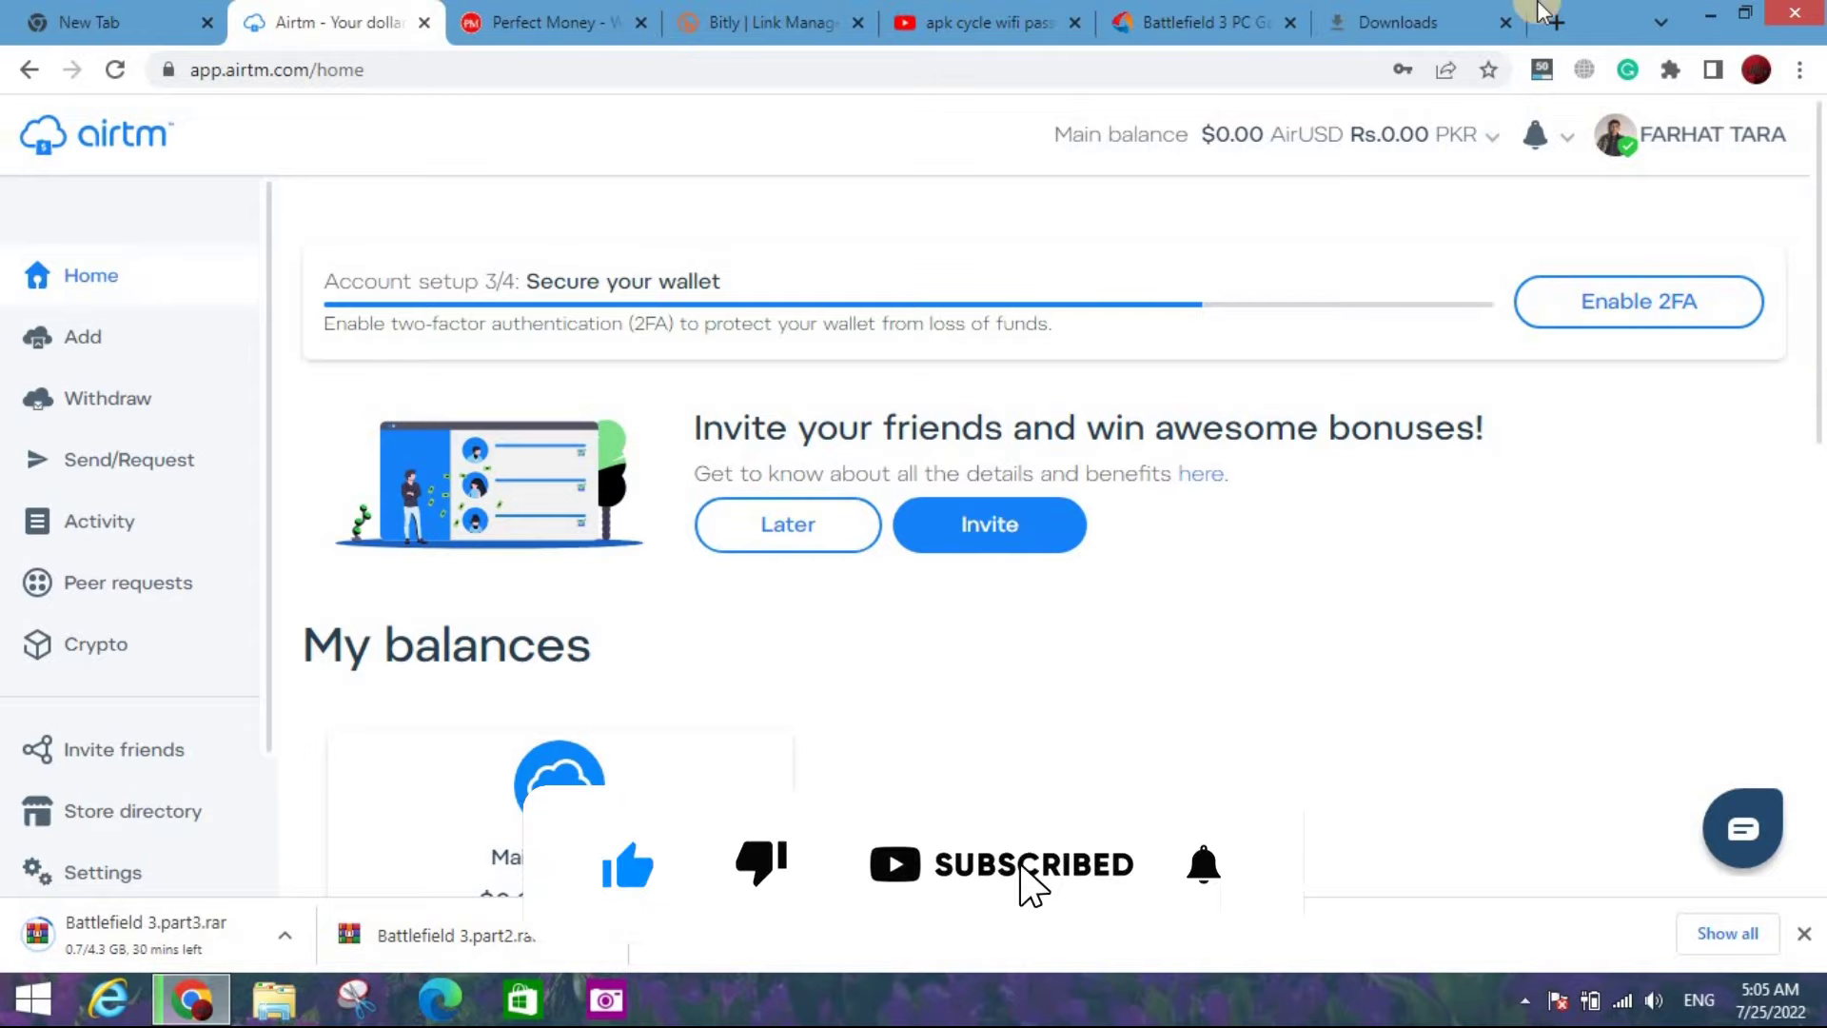
key(ctrl+Tab)
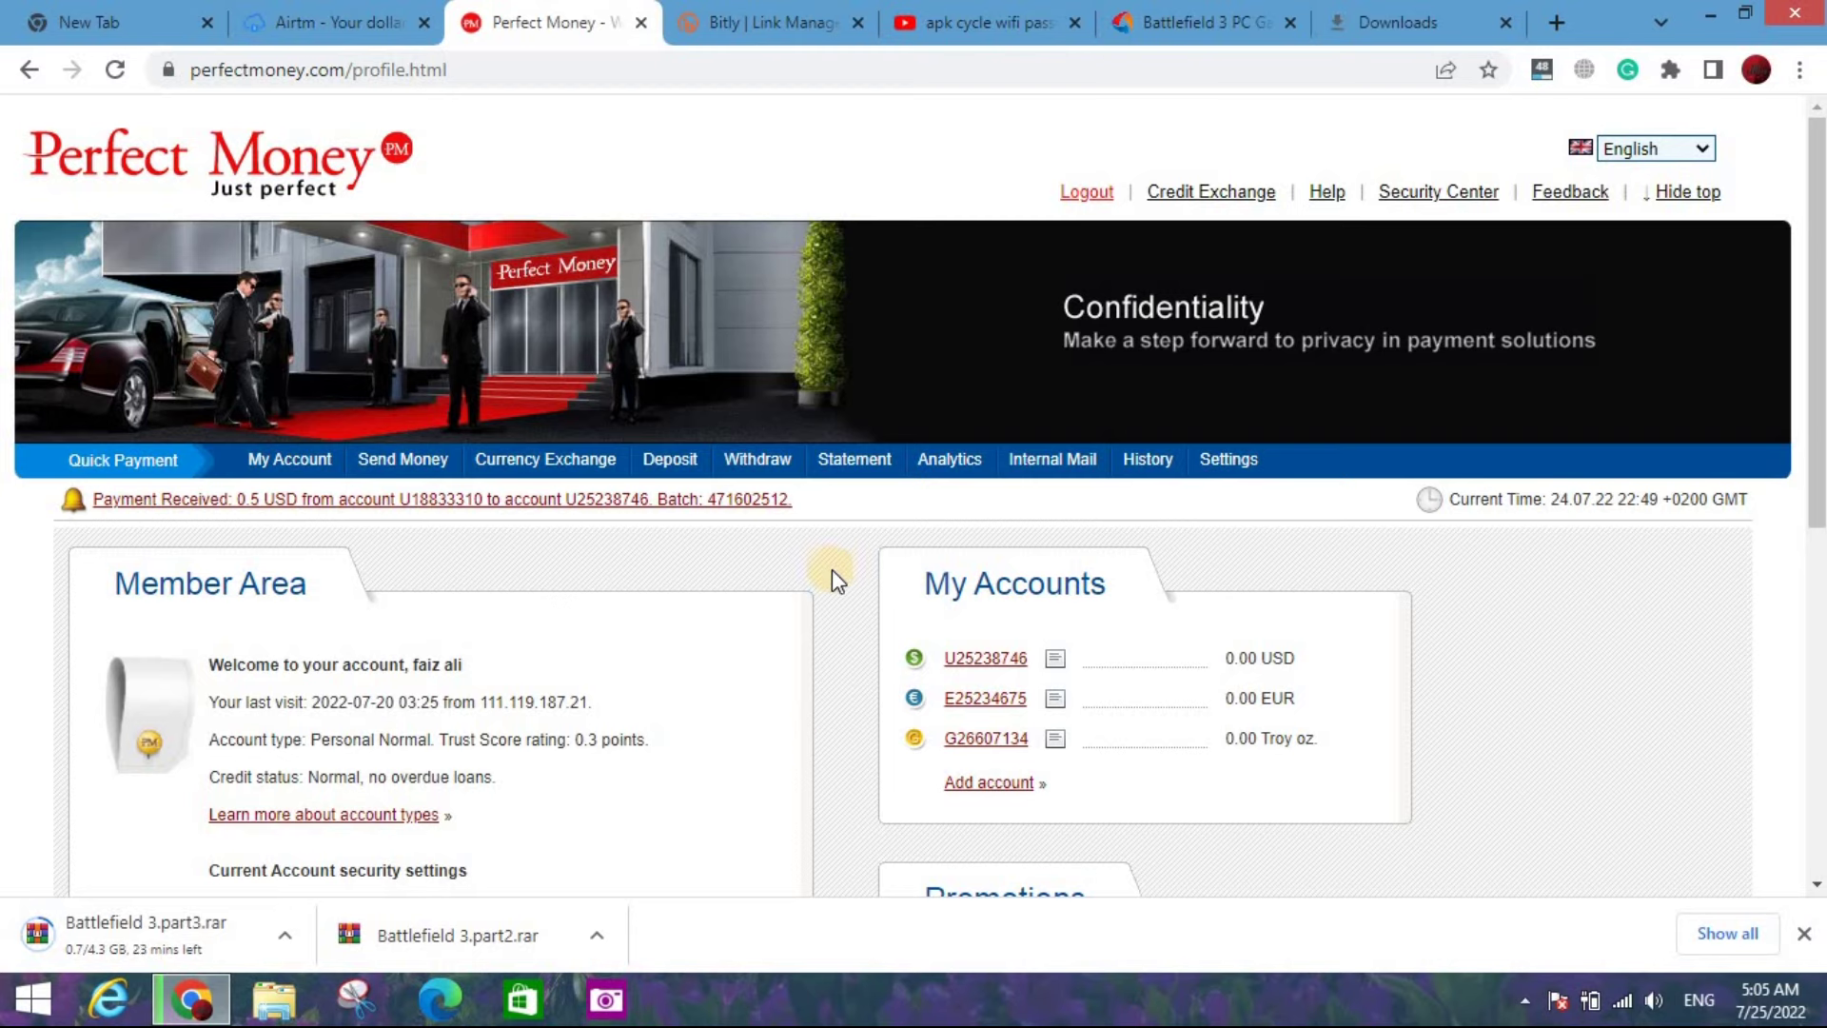
click(295, 24)
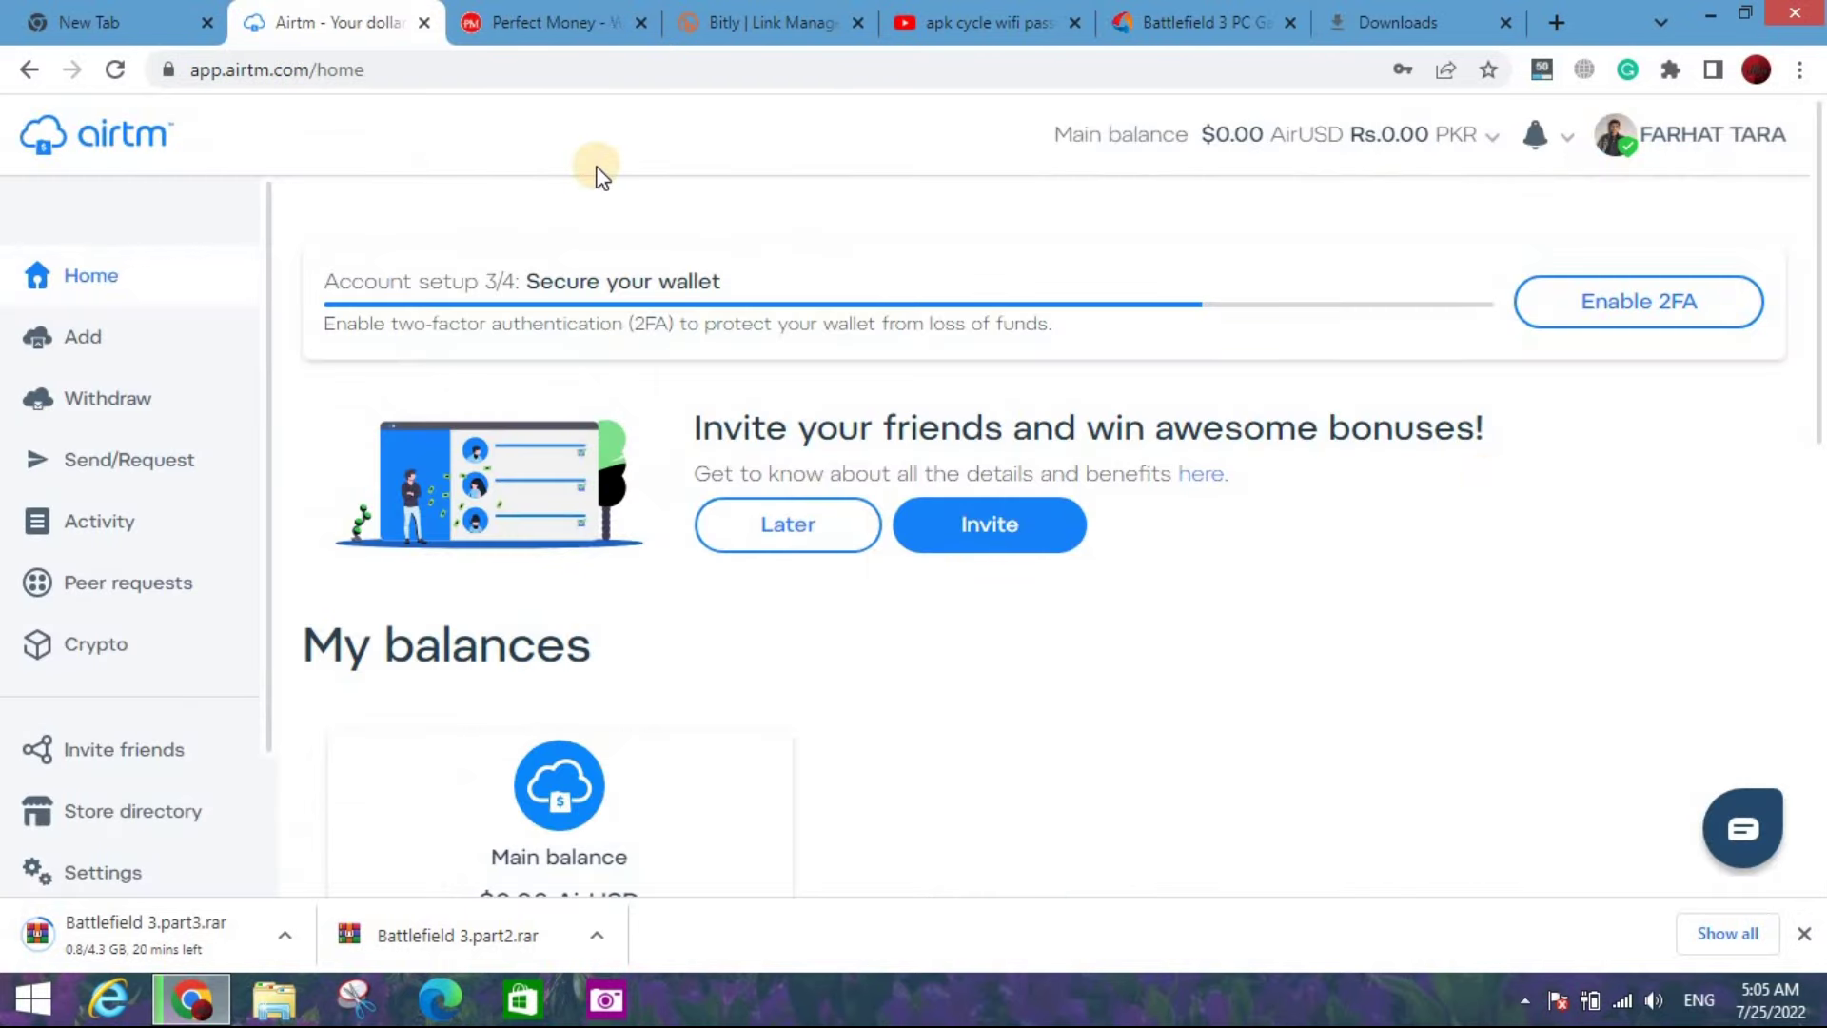
drag(297, 278, 775, 244)
click(771, 238)
key(ctrl+Tab)
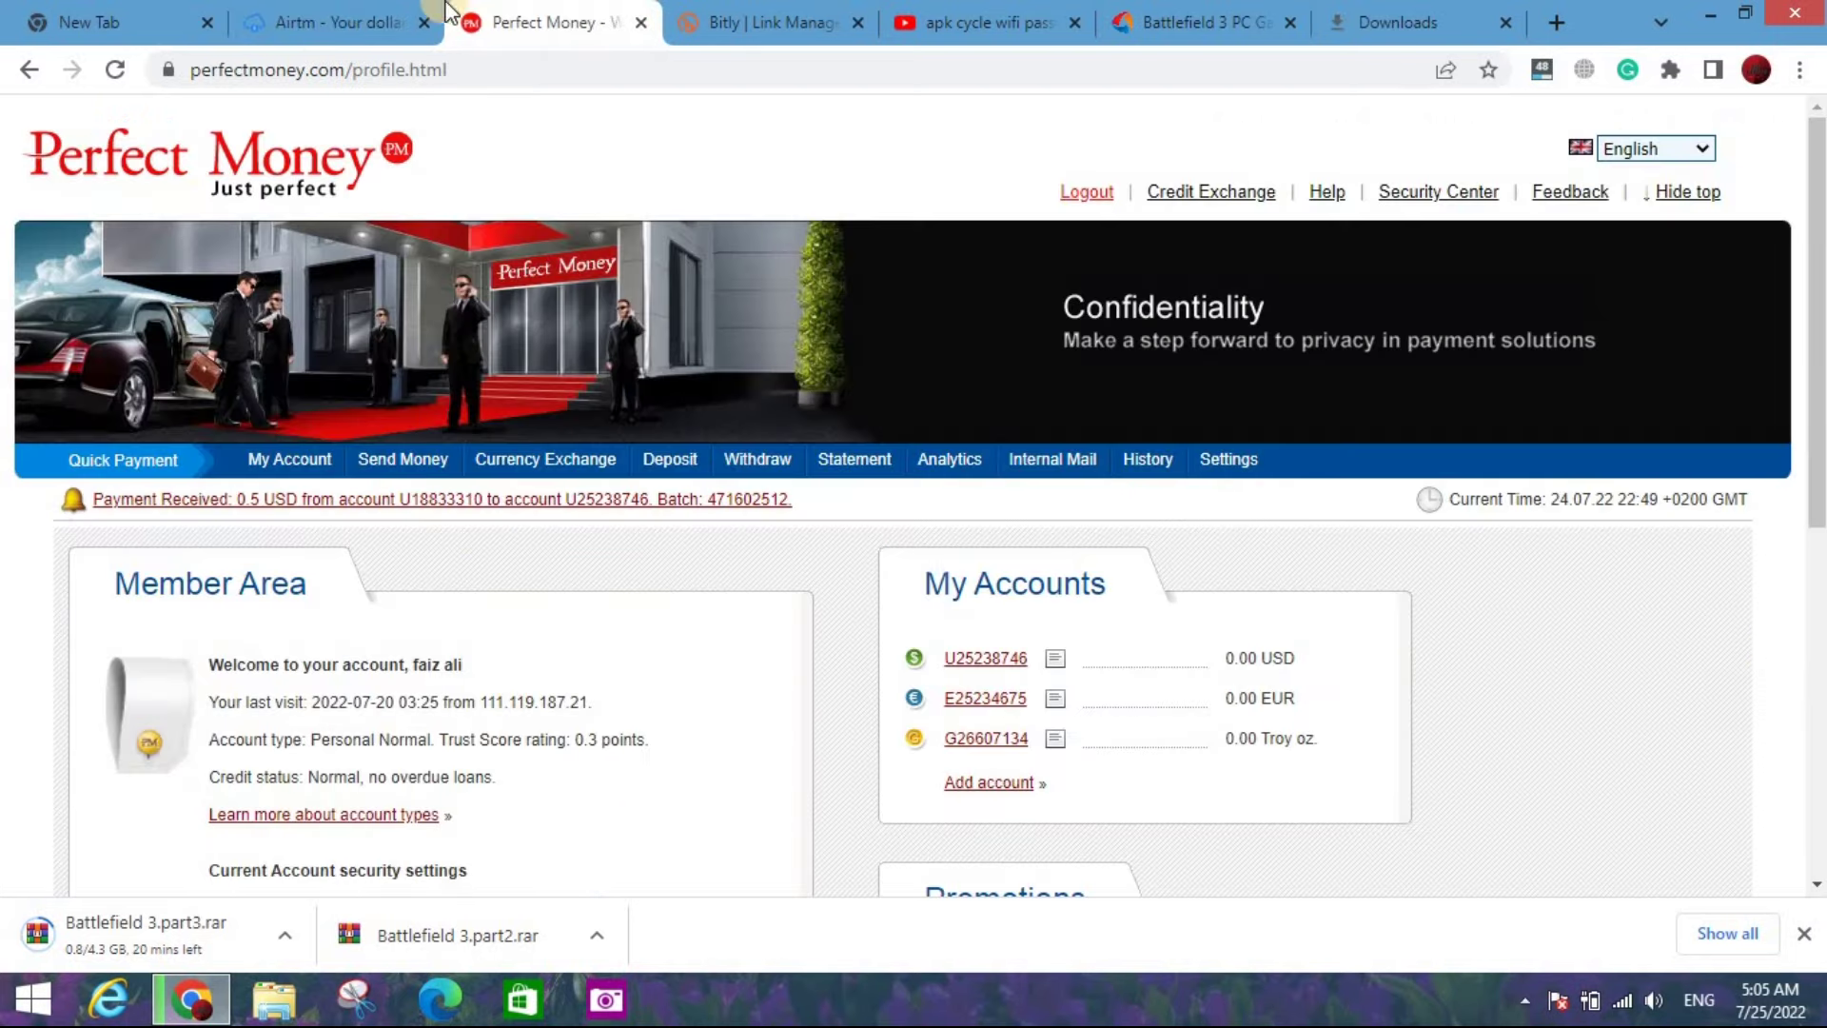
key(ctrl+shift+Tab)
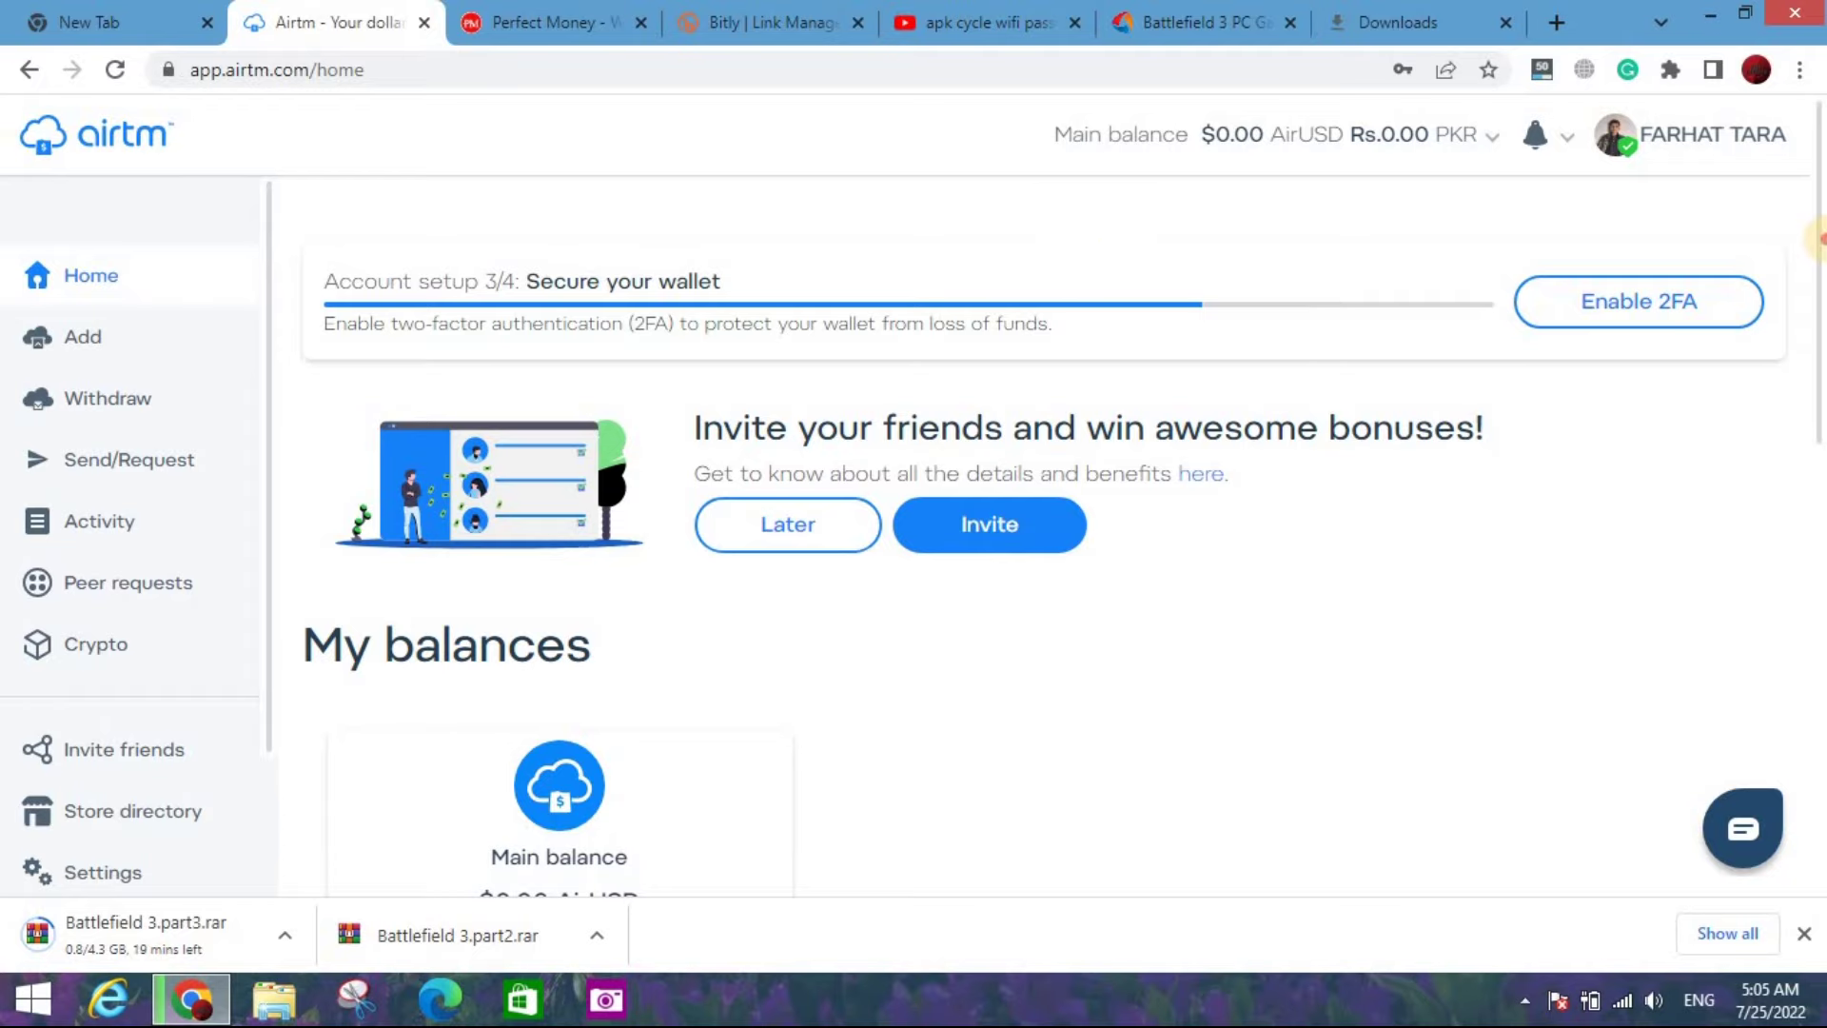
- Review the recent activity list and the main balance on the Airtm home page
scroll(1818, 286, down, 3)
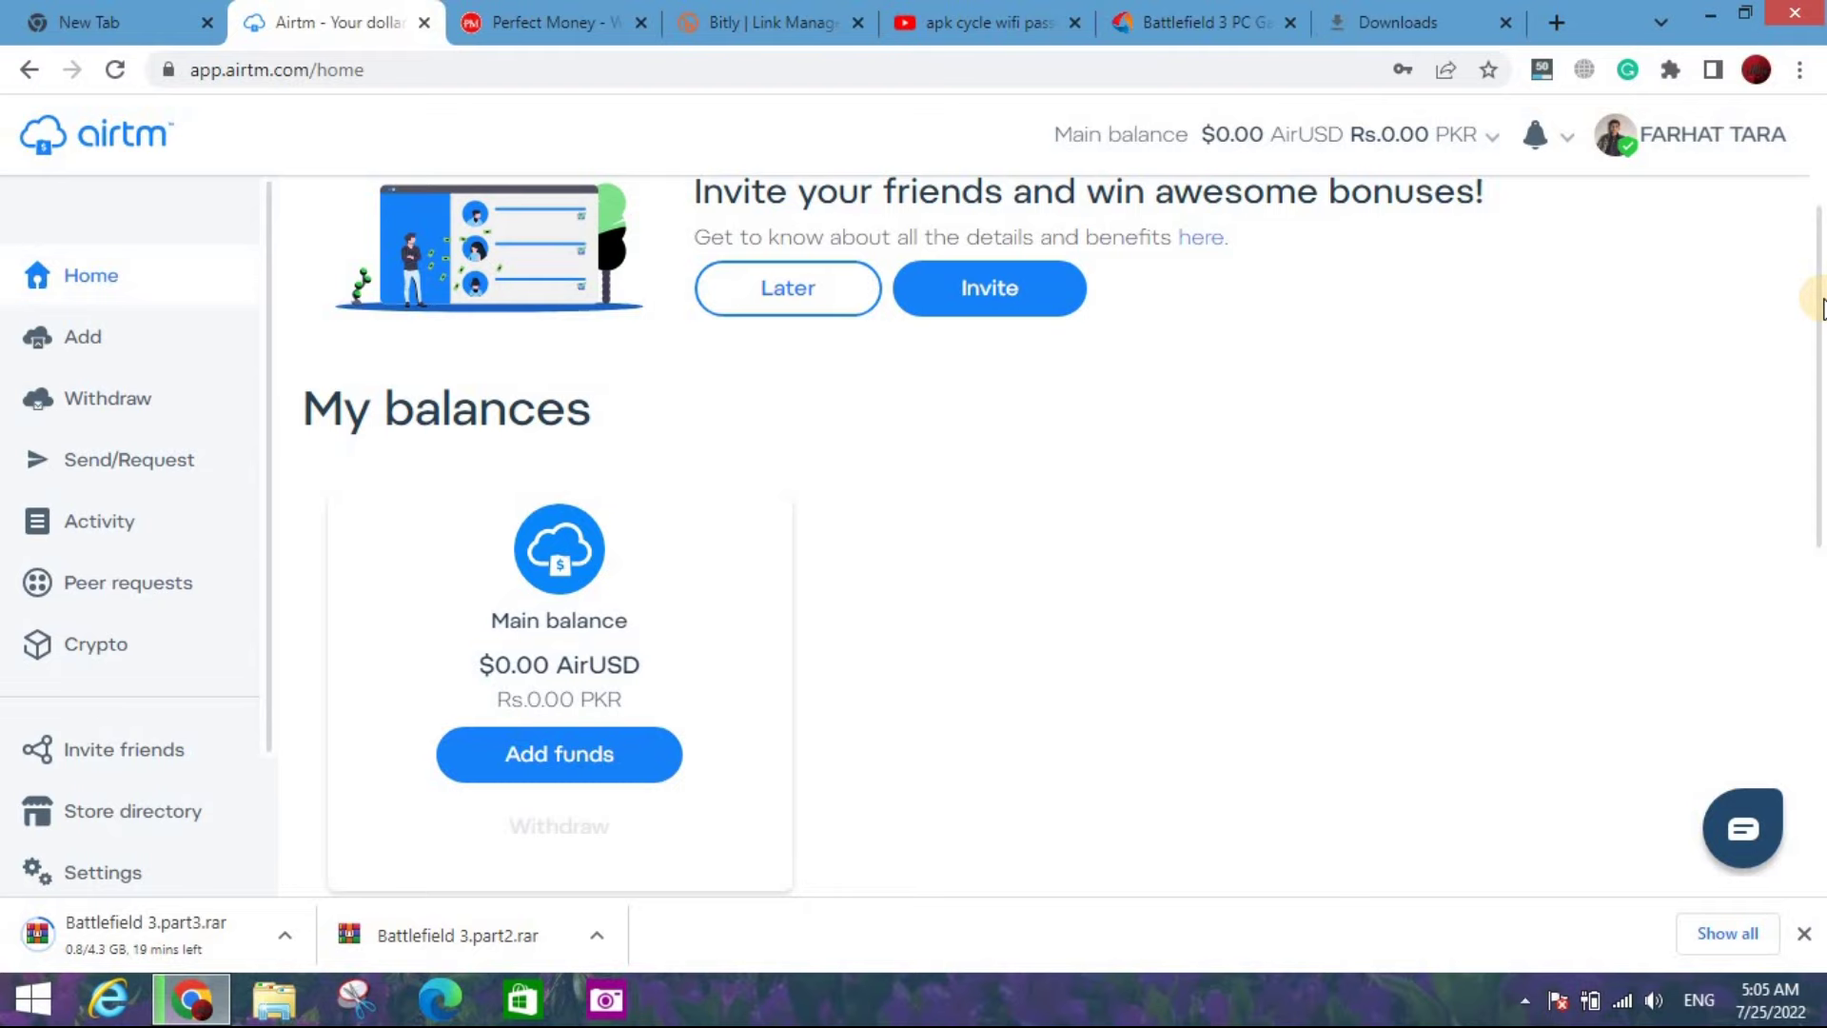
scroll(1813, 714, down, 7)
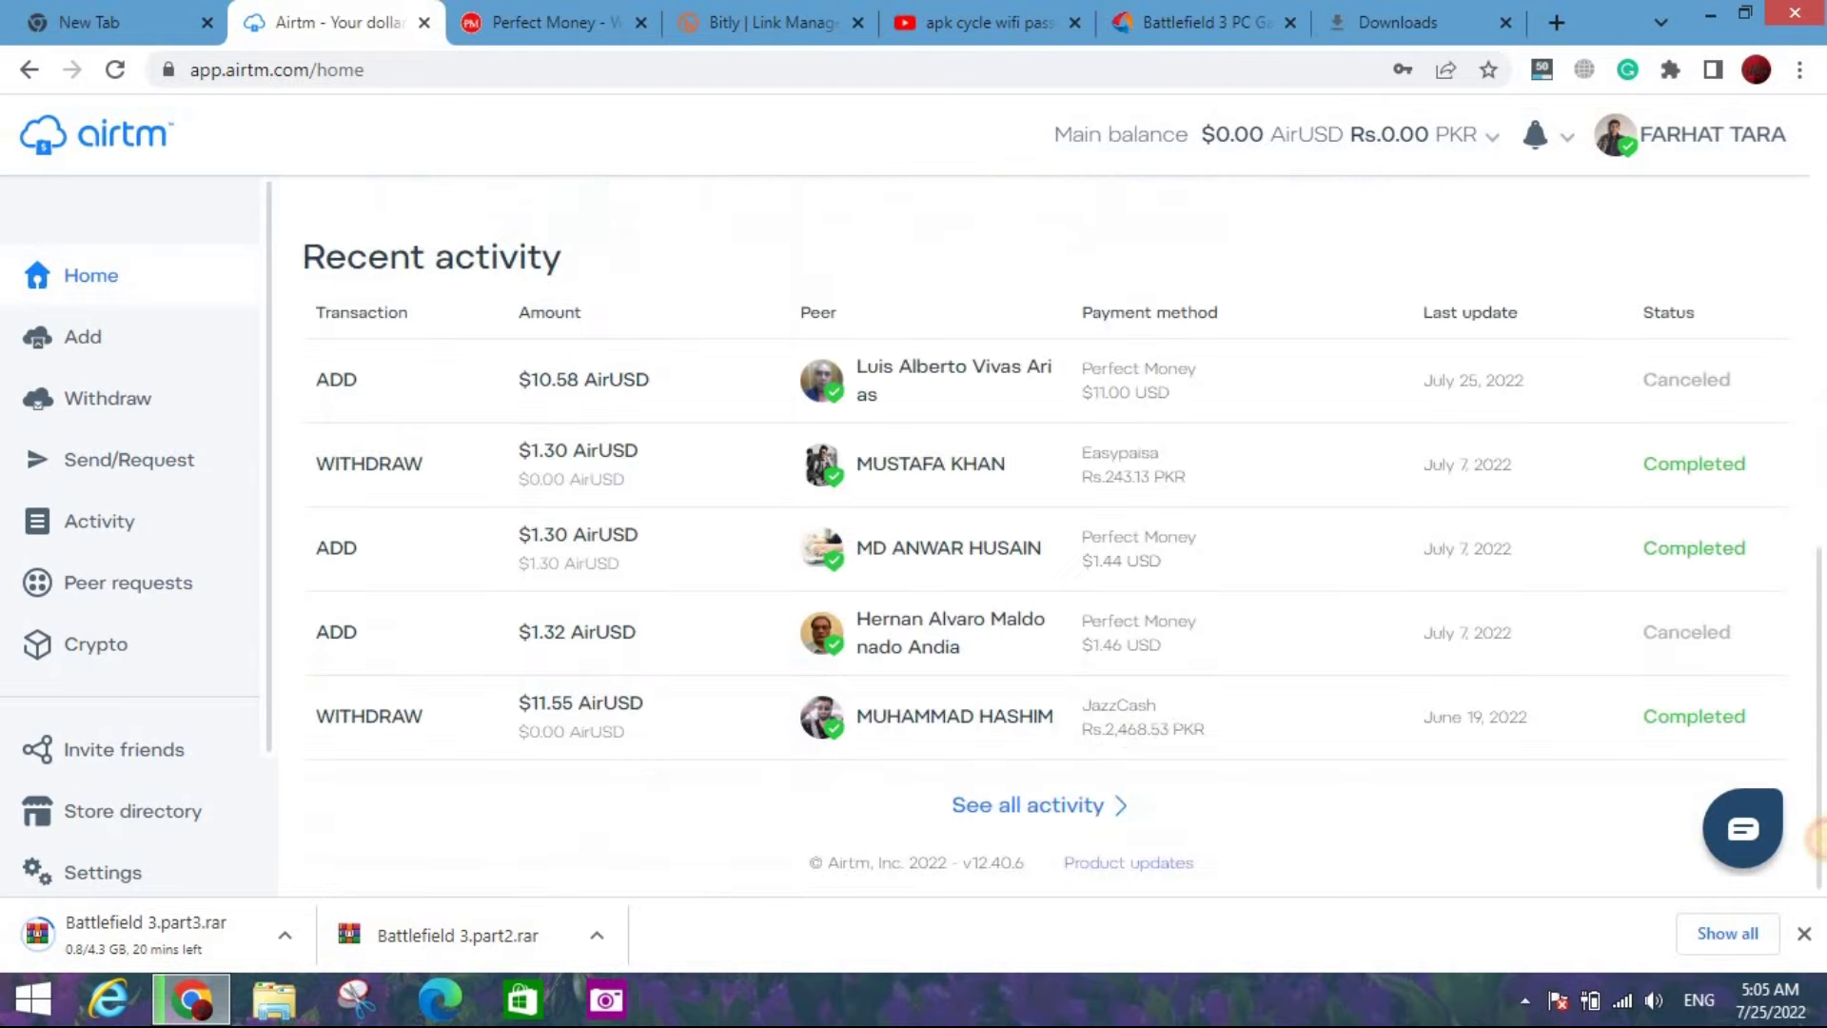
drag(298, 259, 763, 261)
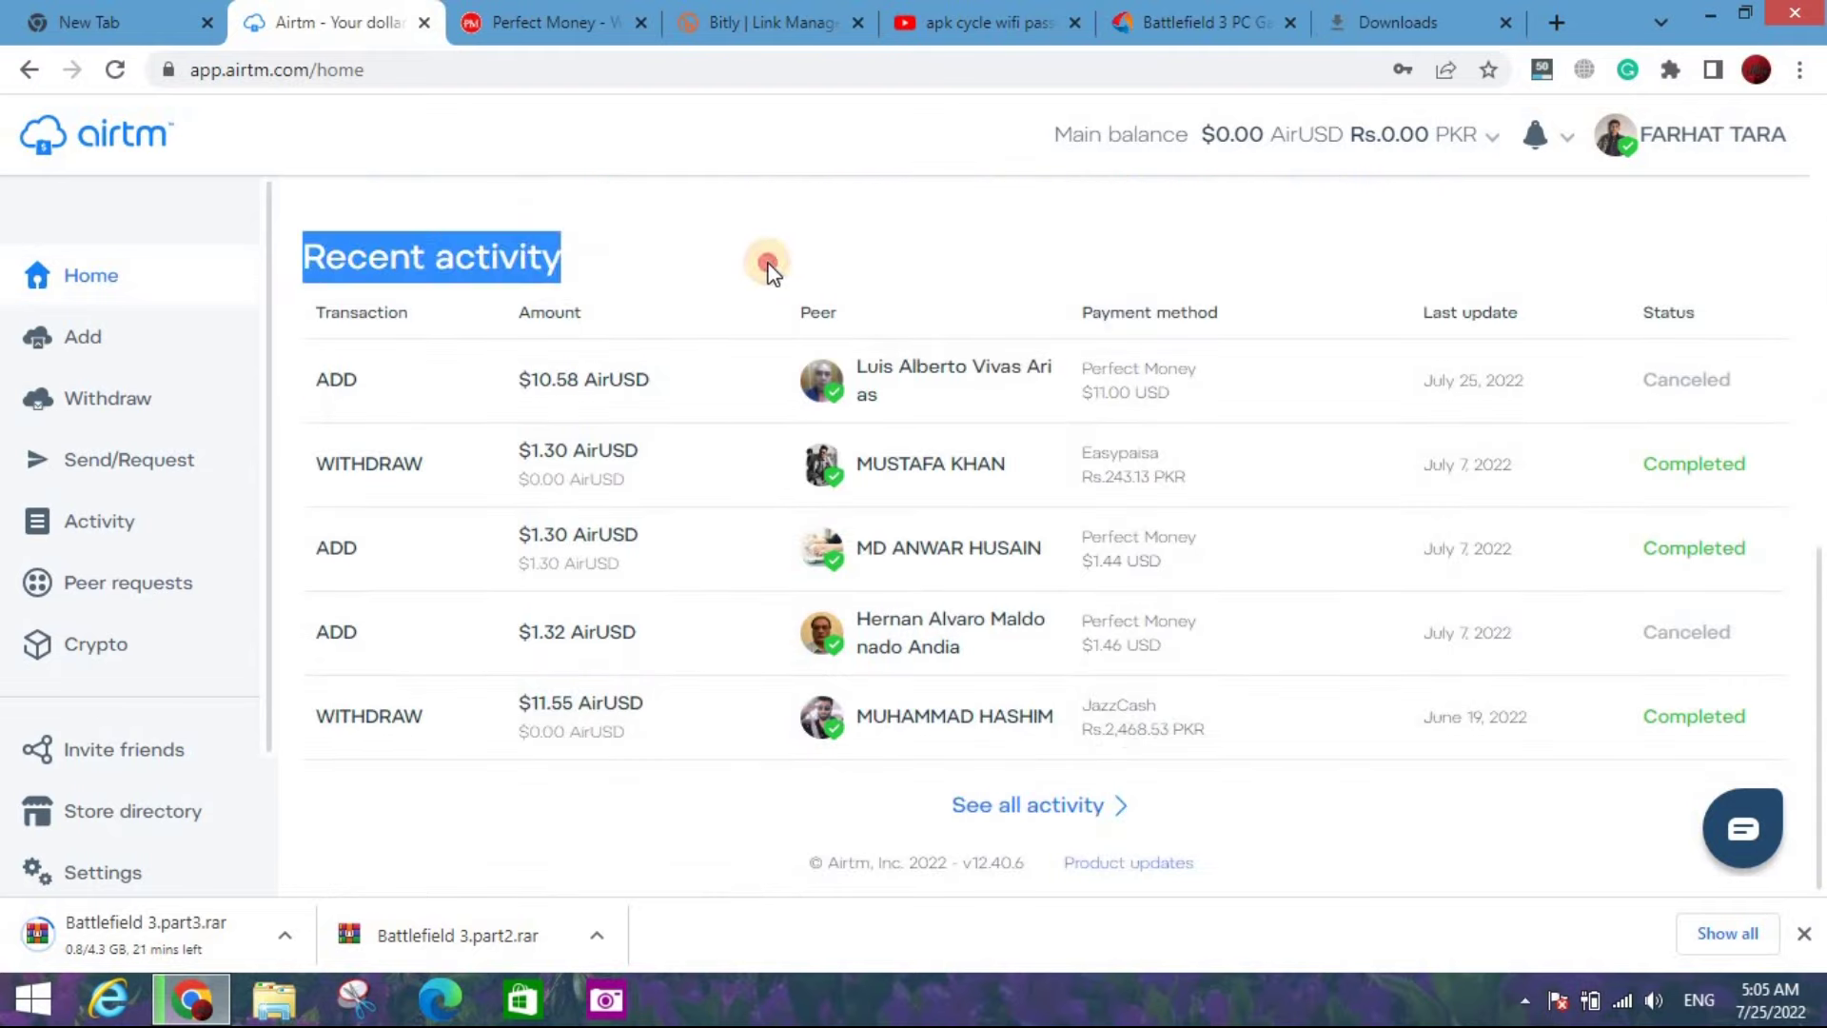
click(1706, 764)
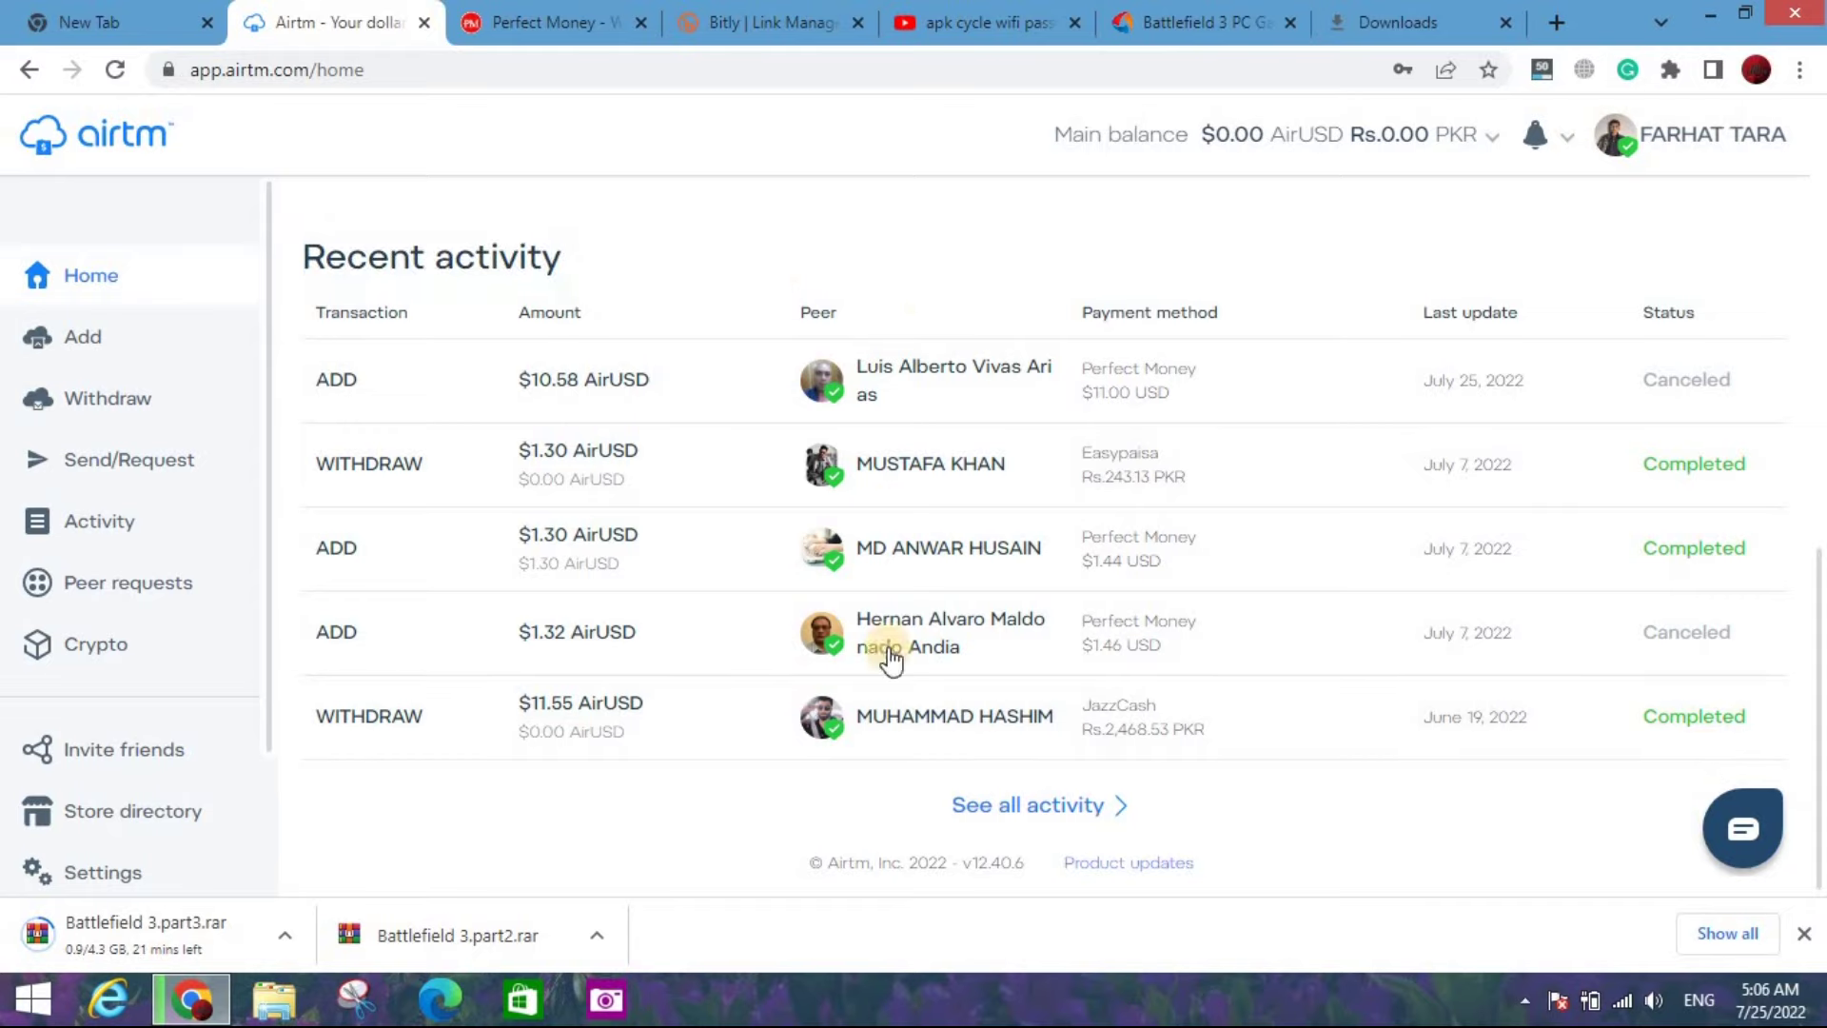
drag(1815, 645, 1818, 482)
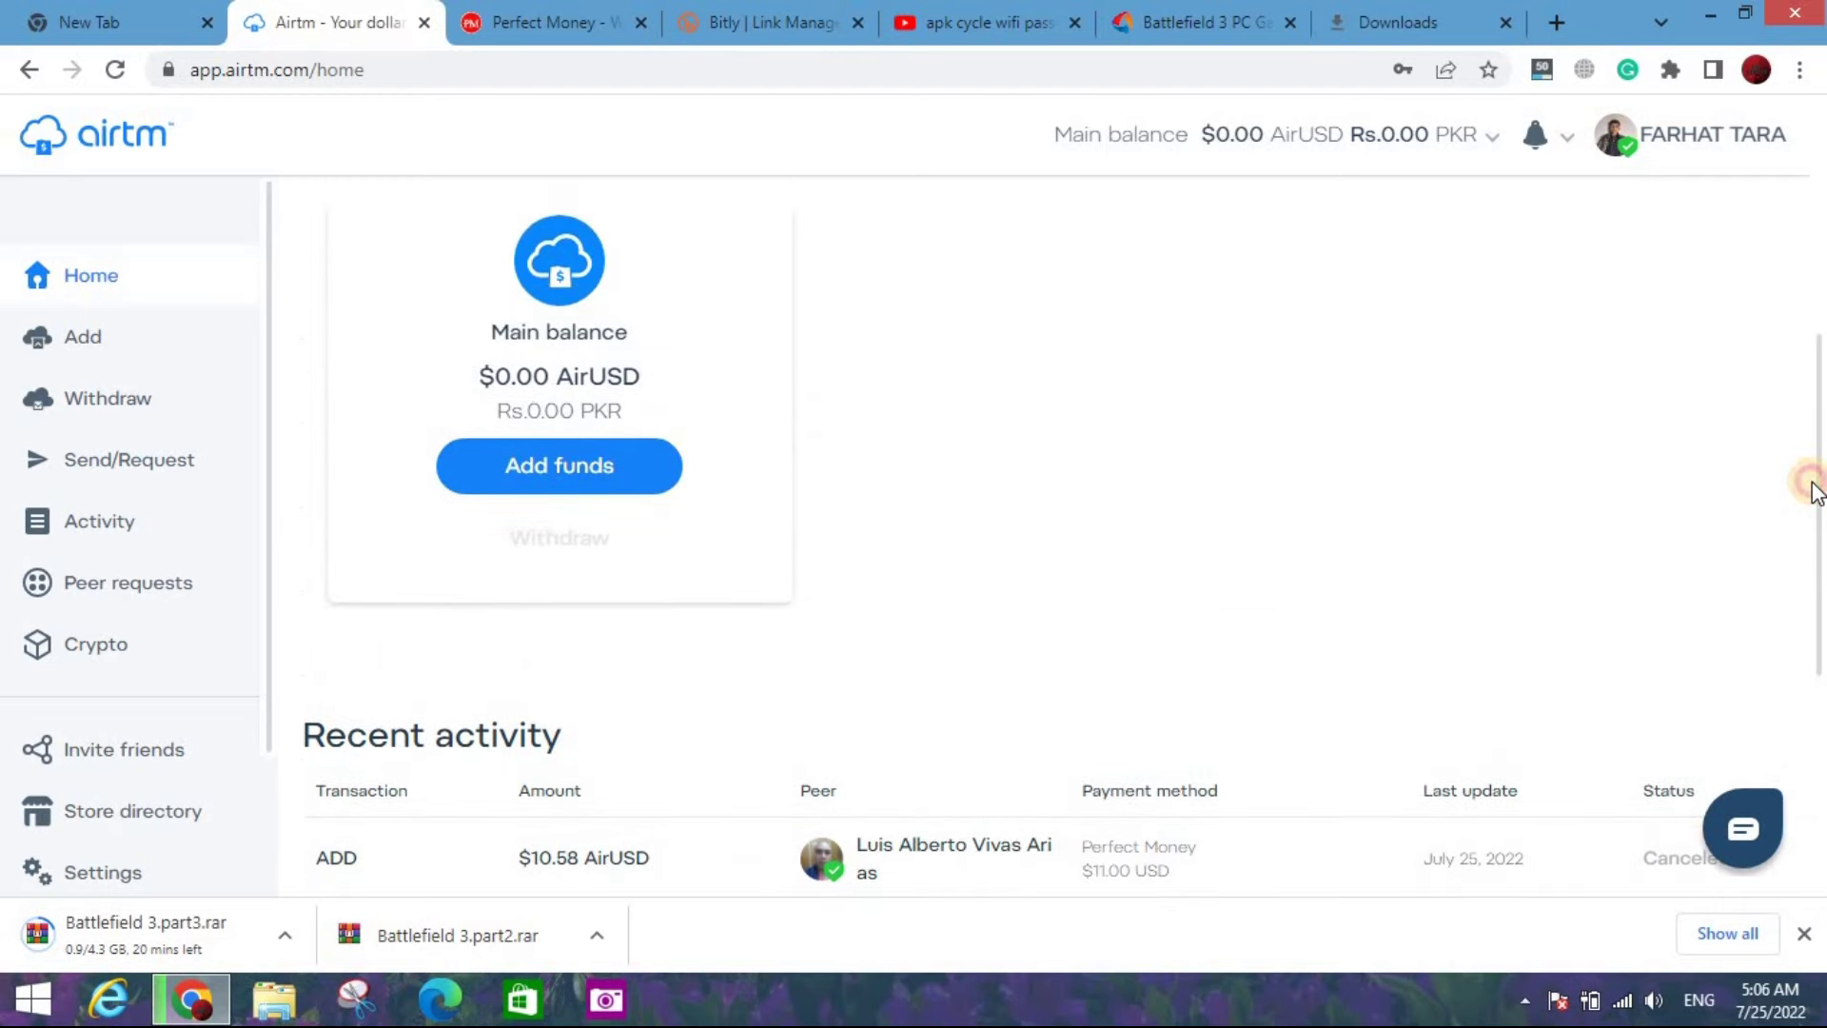
drag(1820, 575, 1819, 643)
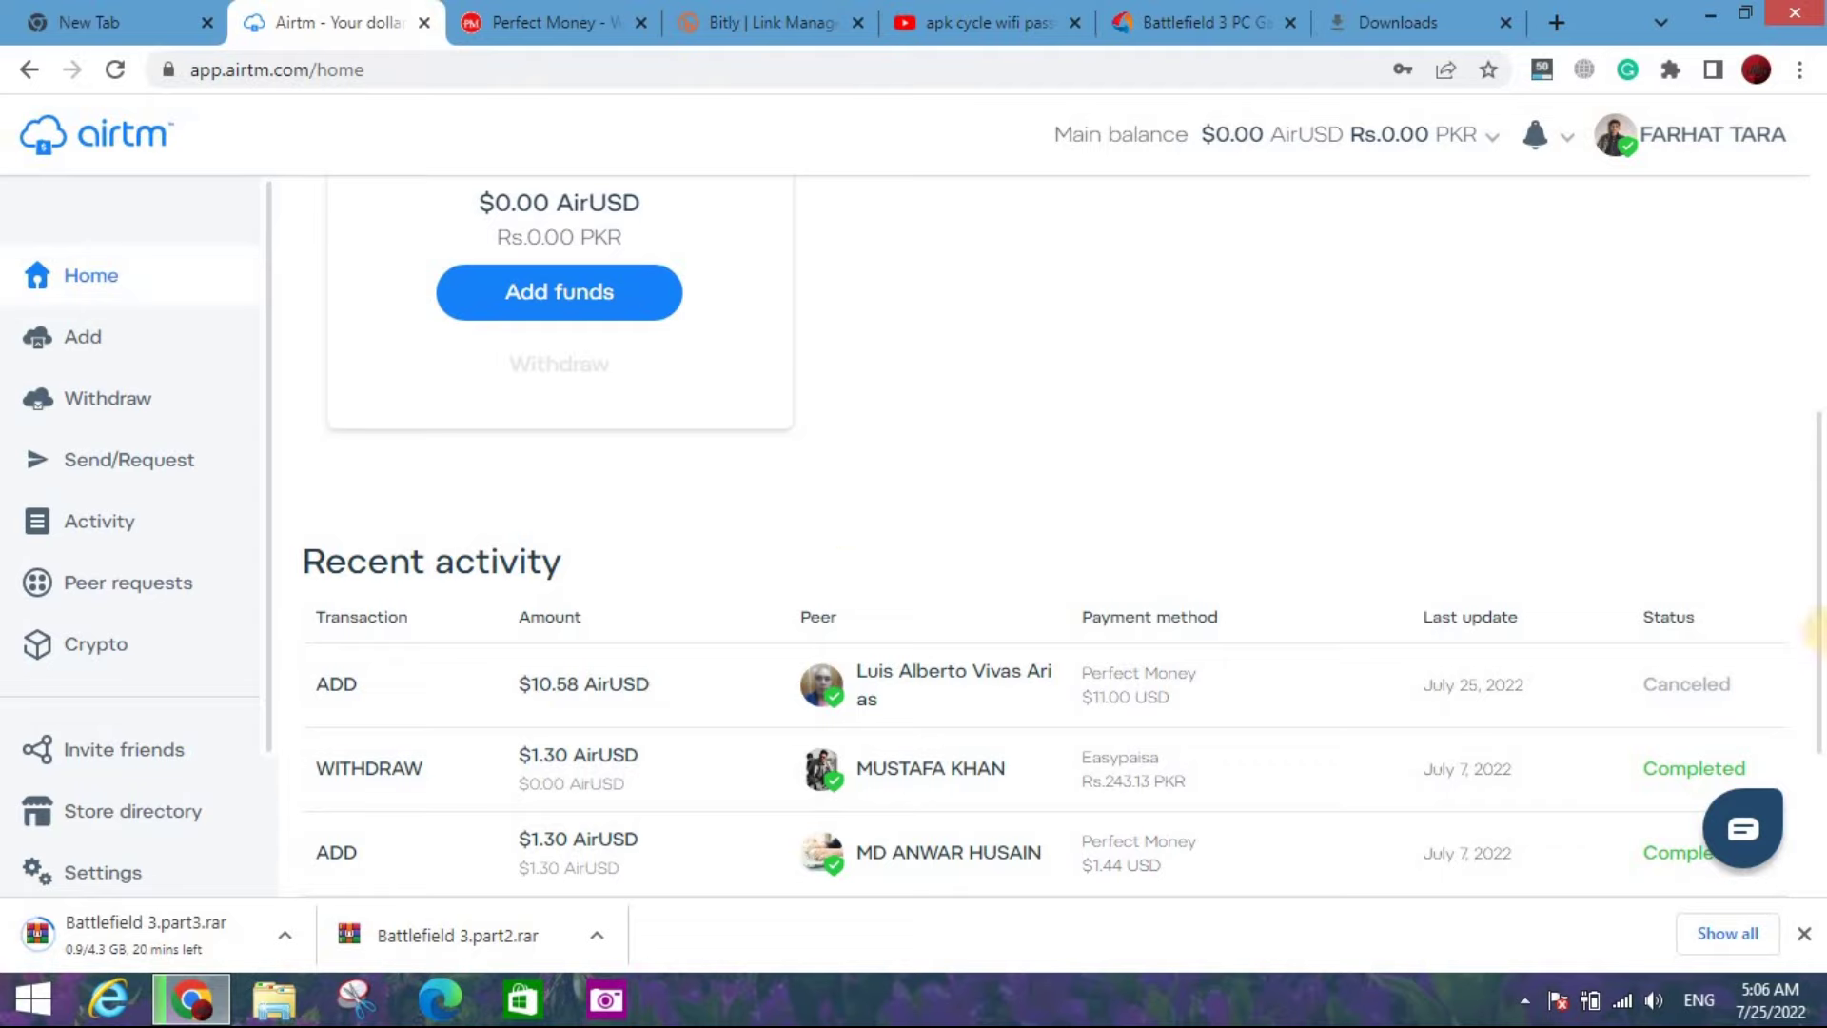
drag(1818, 628, 1820, 316)
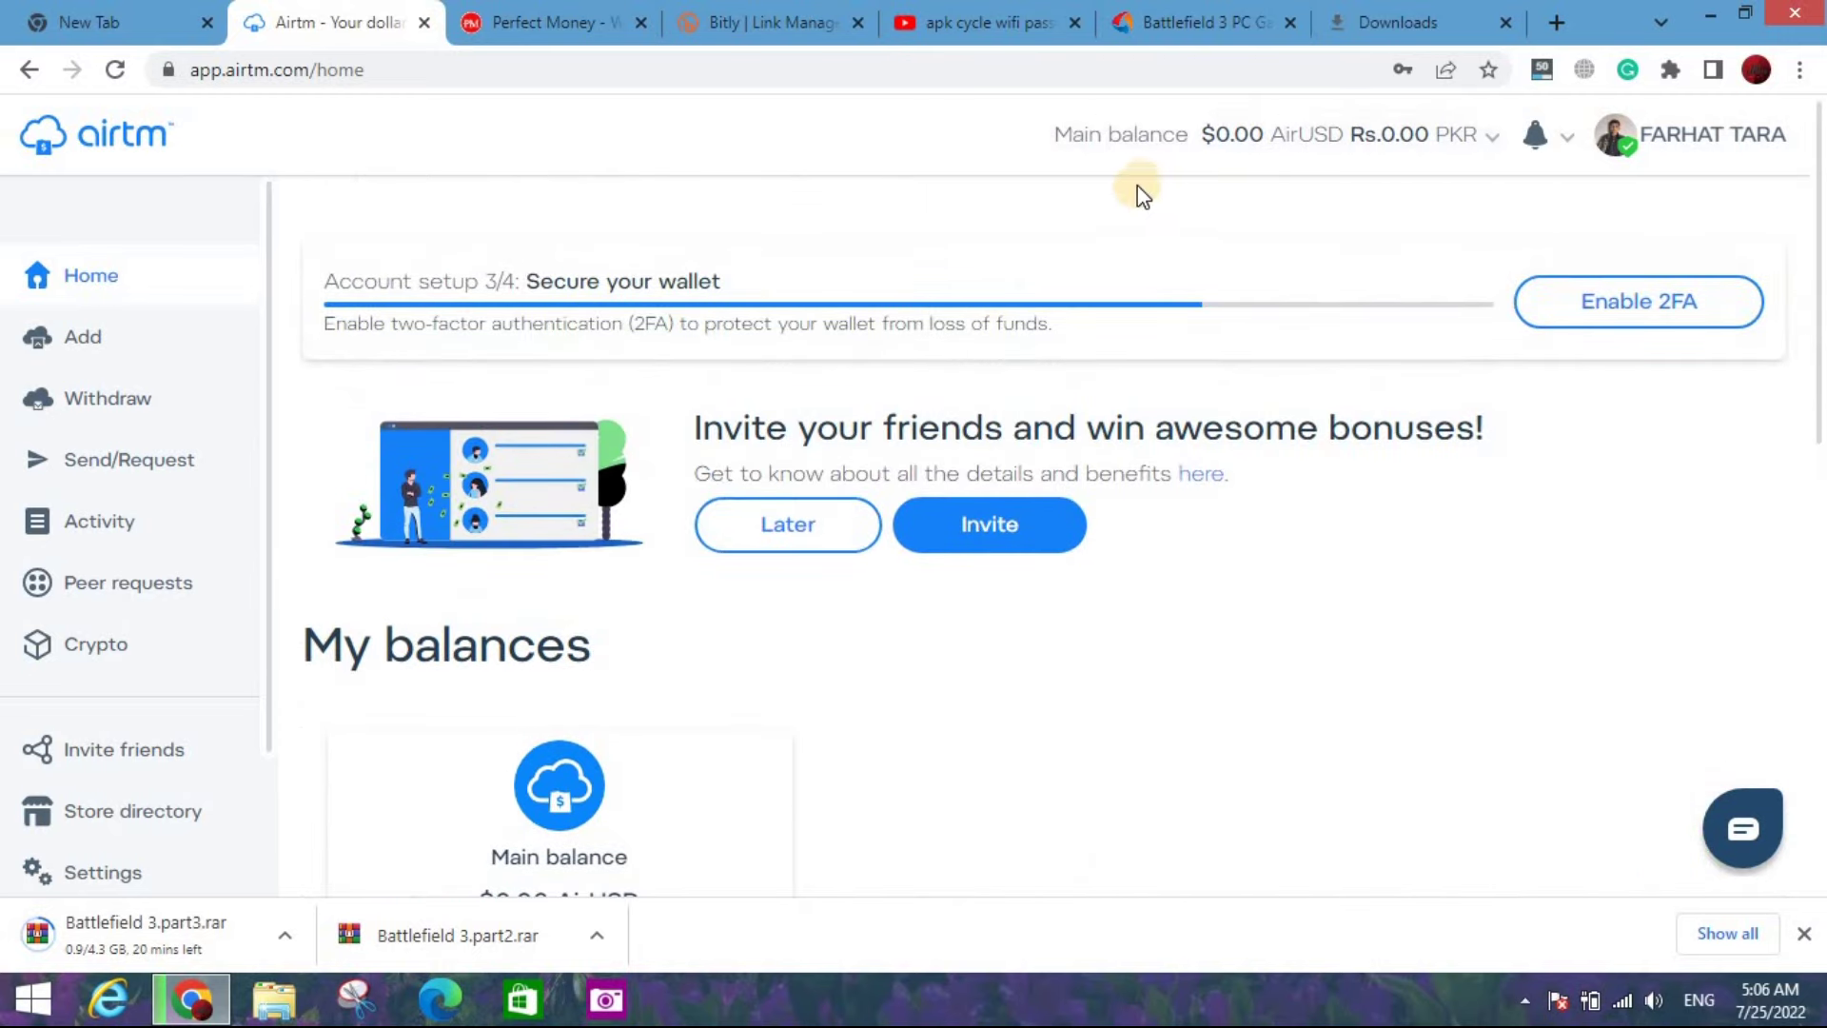
mouse_move(1067, 173)
mouse_down()
mouse_move(1304, 163)
mouse_move(1284, 180)
mouse_move(1053, 189)
mouse_up()
click(1283, 168)
click(904, 335)
- Open the Withdraw funds form and browse the bank payment methods available as the destination
click(161, 419)
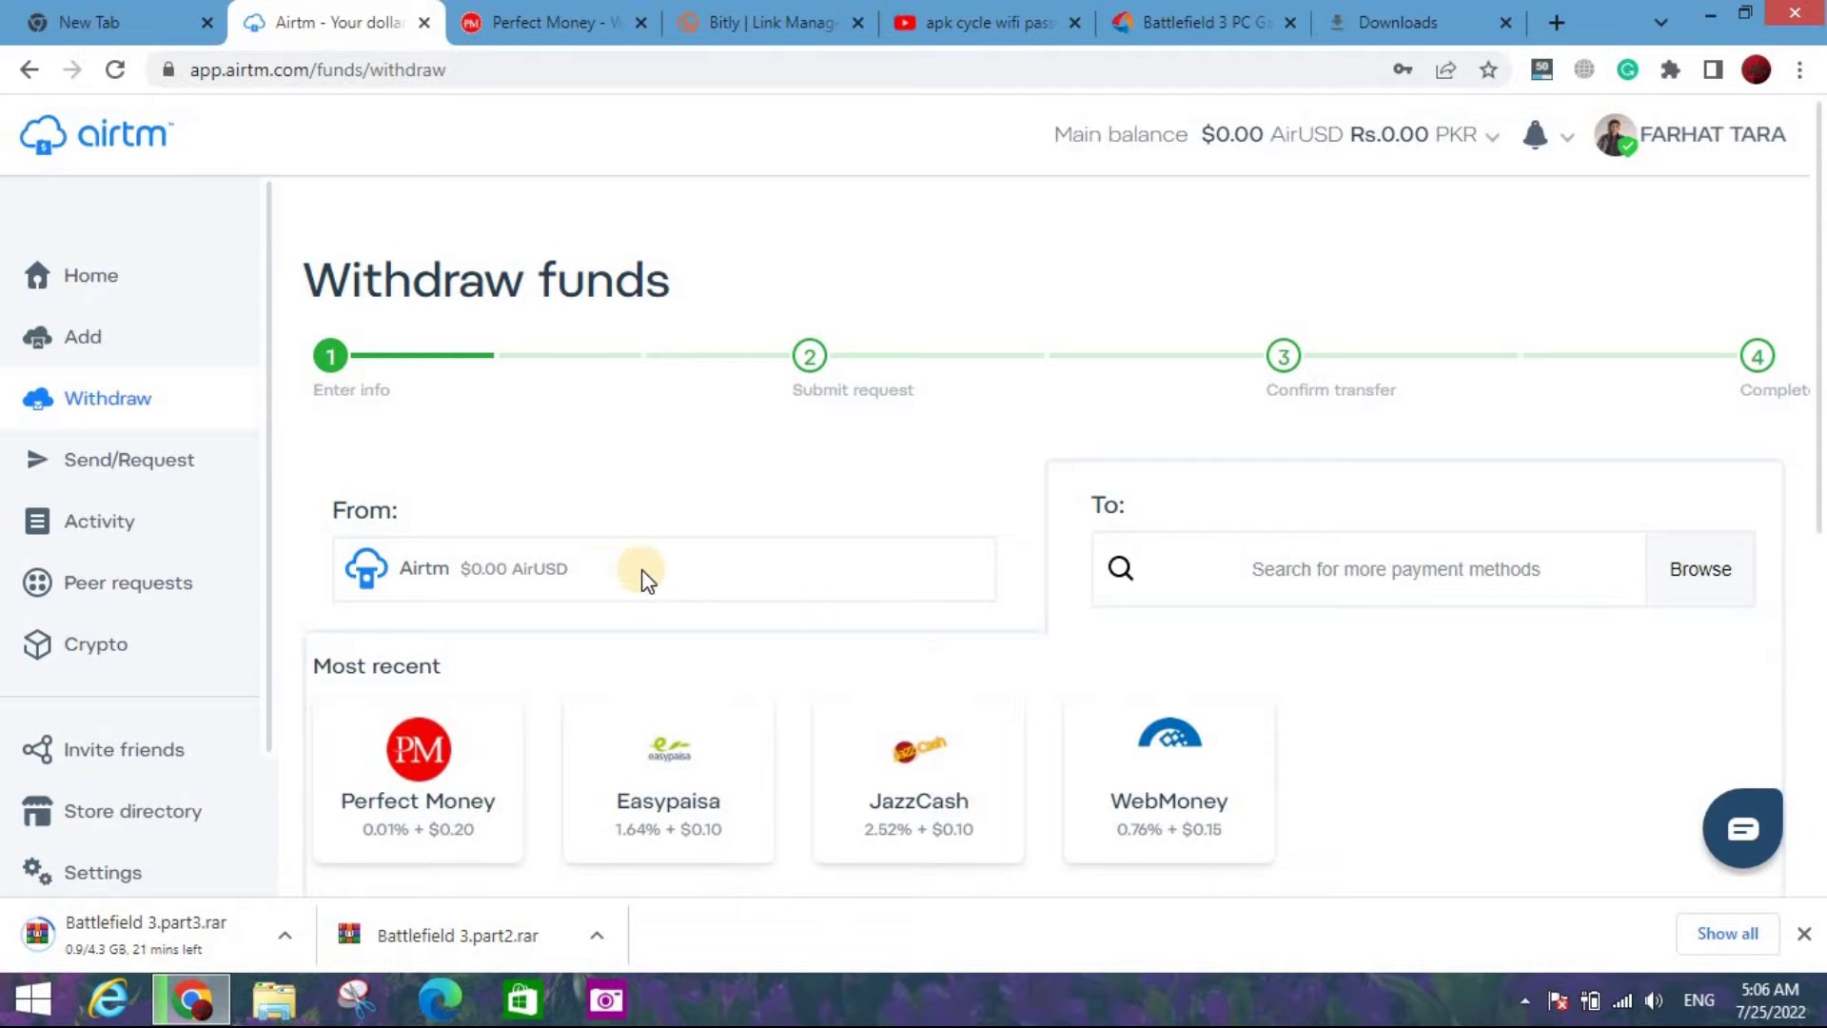
click(1378, 562)
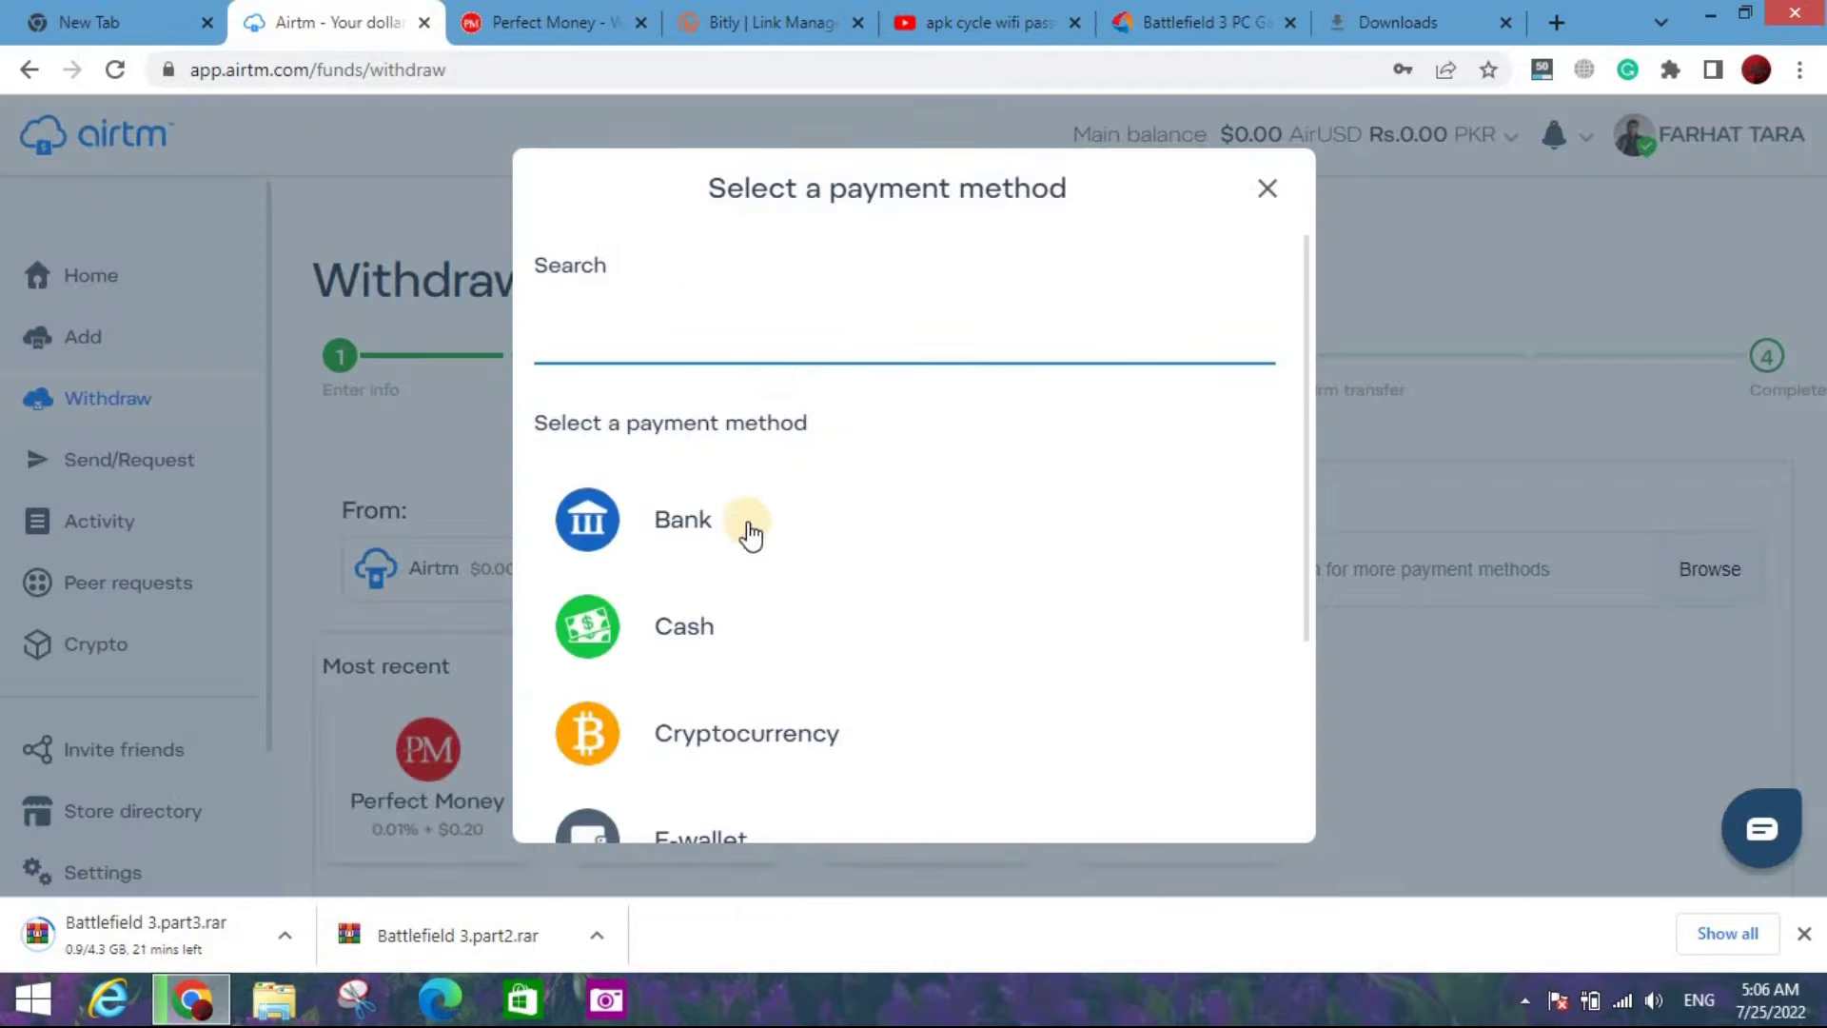
click(751, 531)
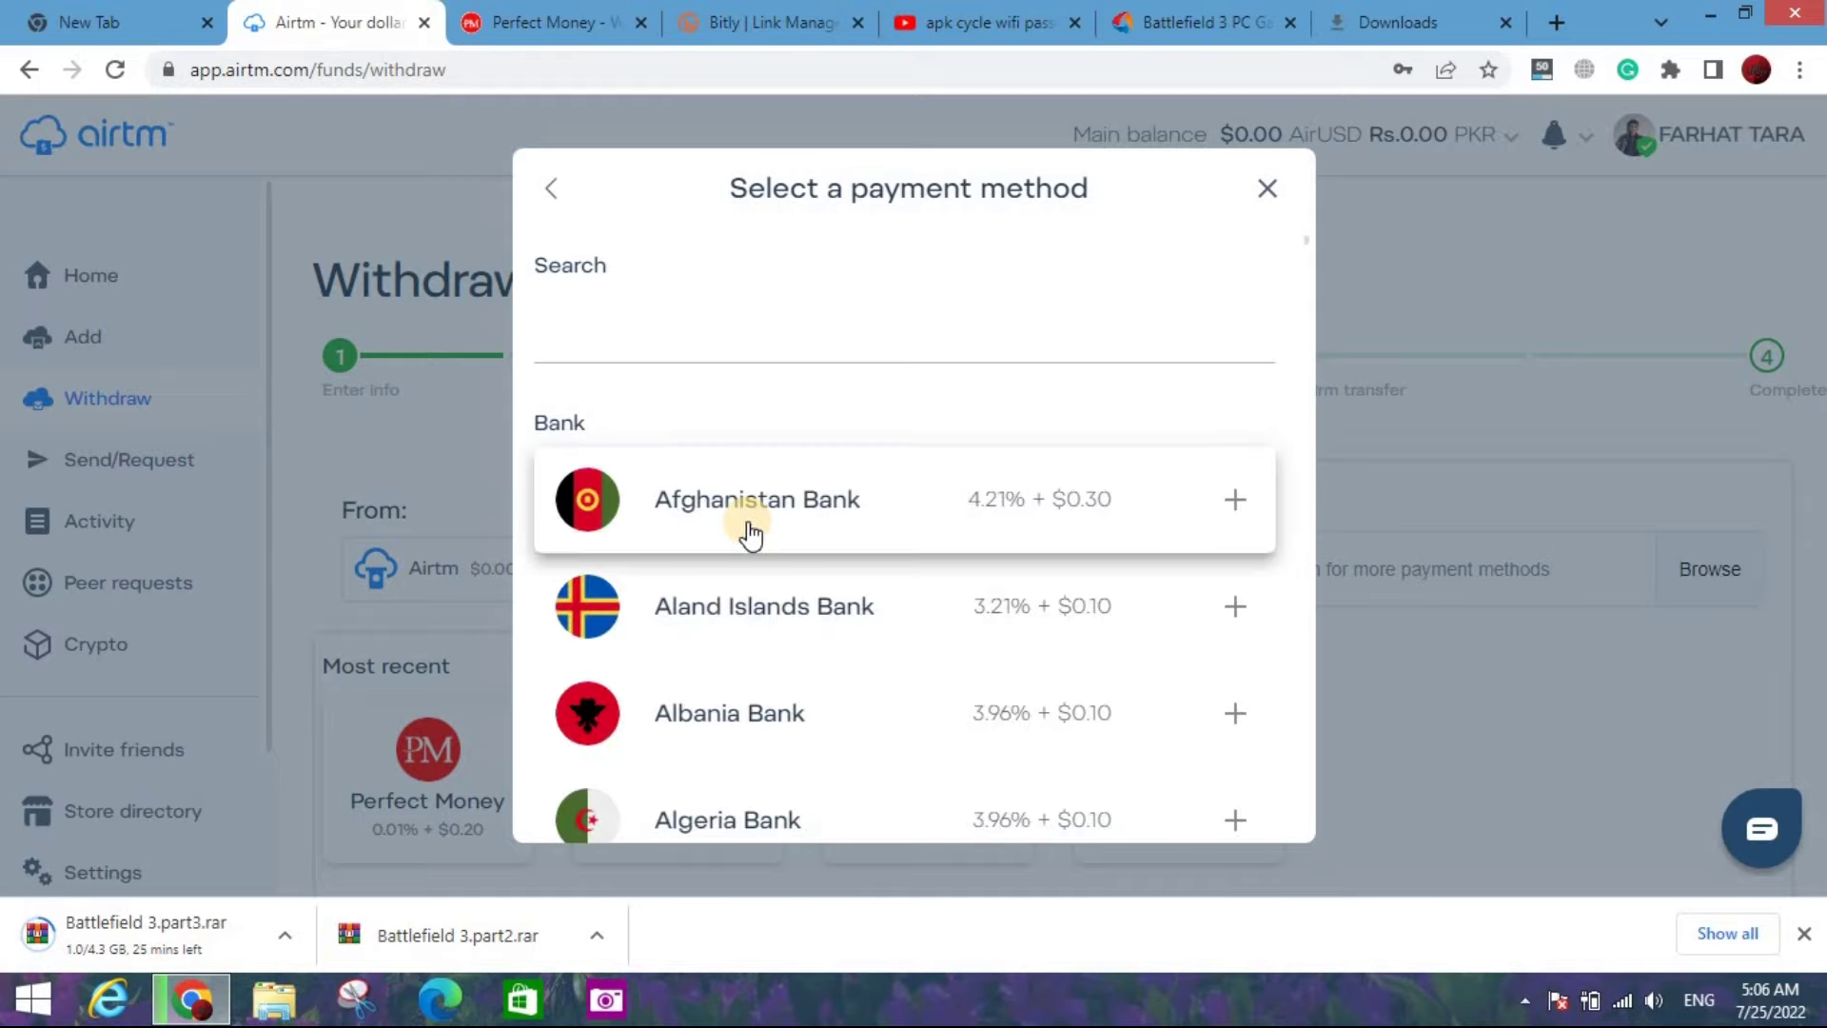
scroll(751, 537, down, 6)
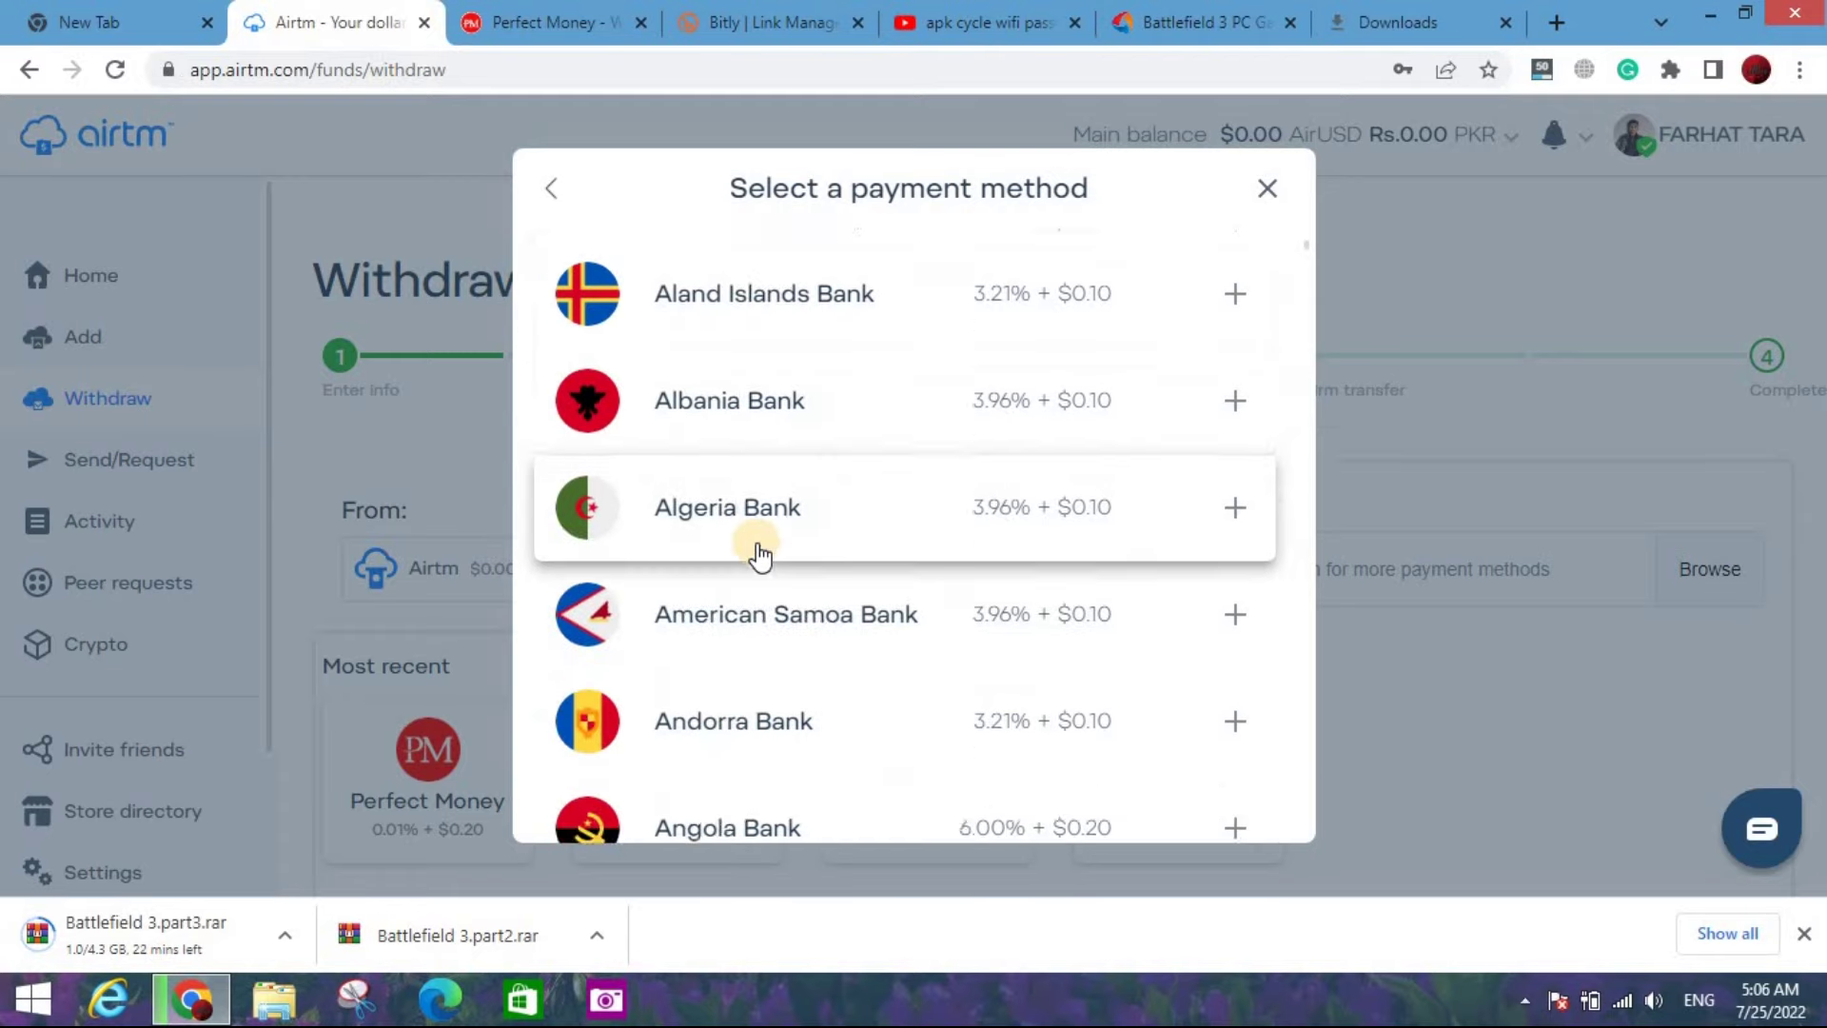
scroll(756, 547, down, 5)
scroll(754, 547, up, 9)
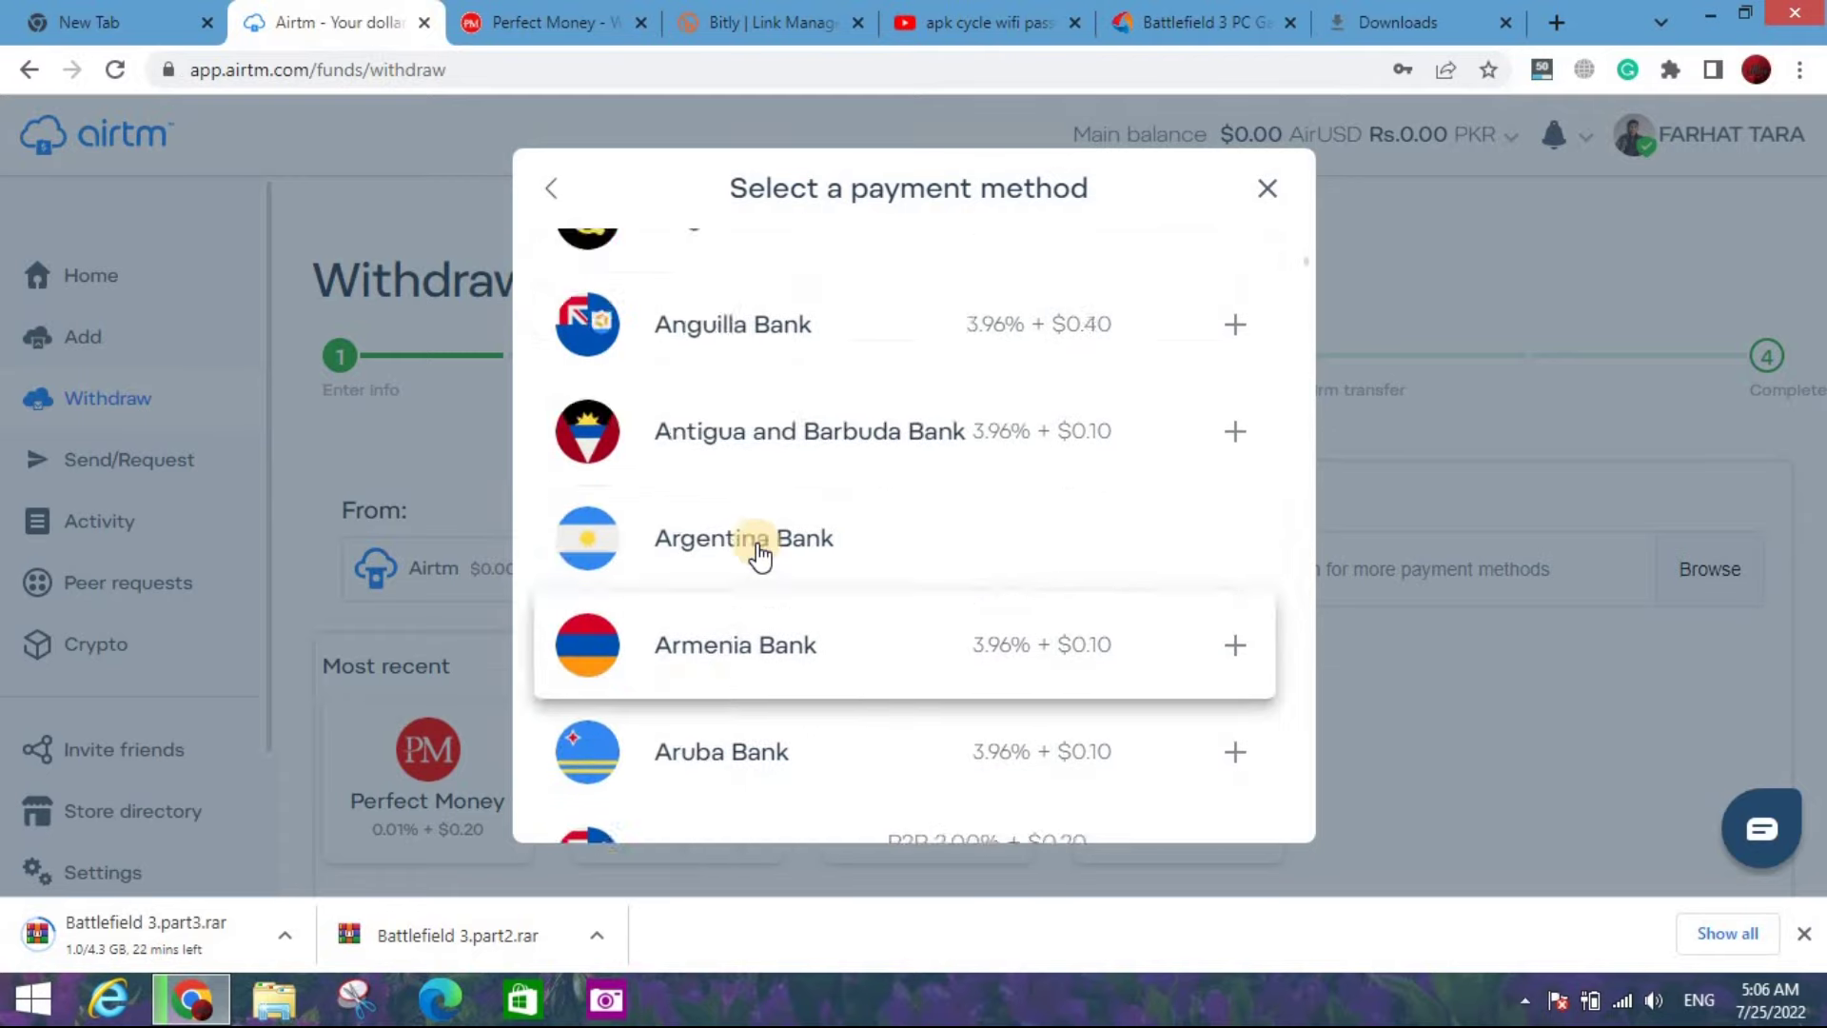
- Search the bank payment methods for "paki" and choose Pakistan Bank as the withdrawal destination
click(649, 326)
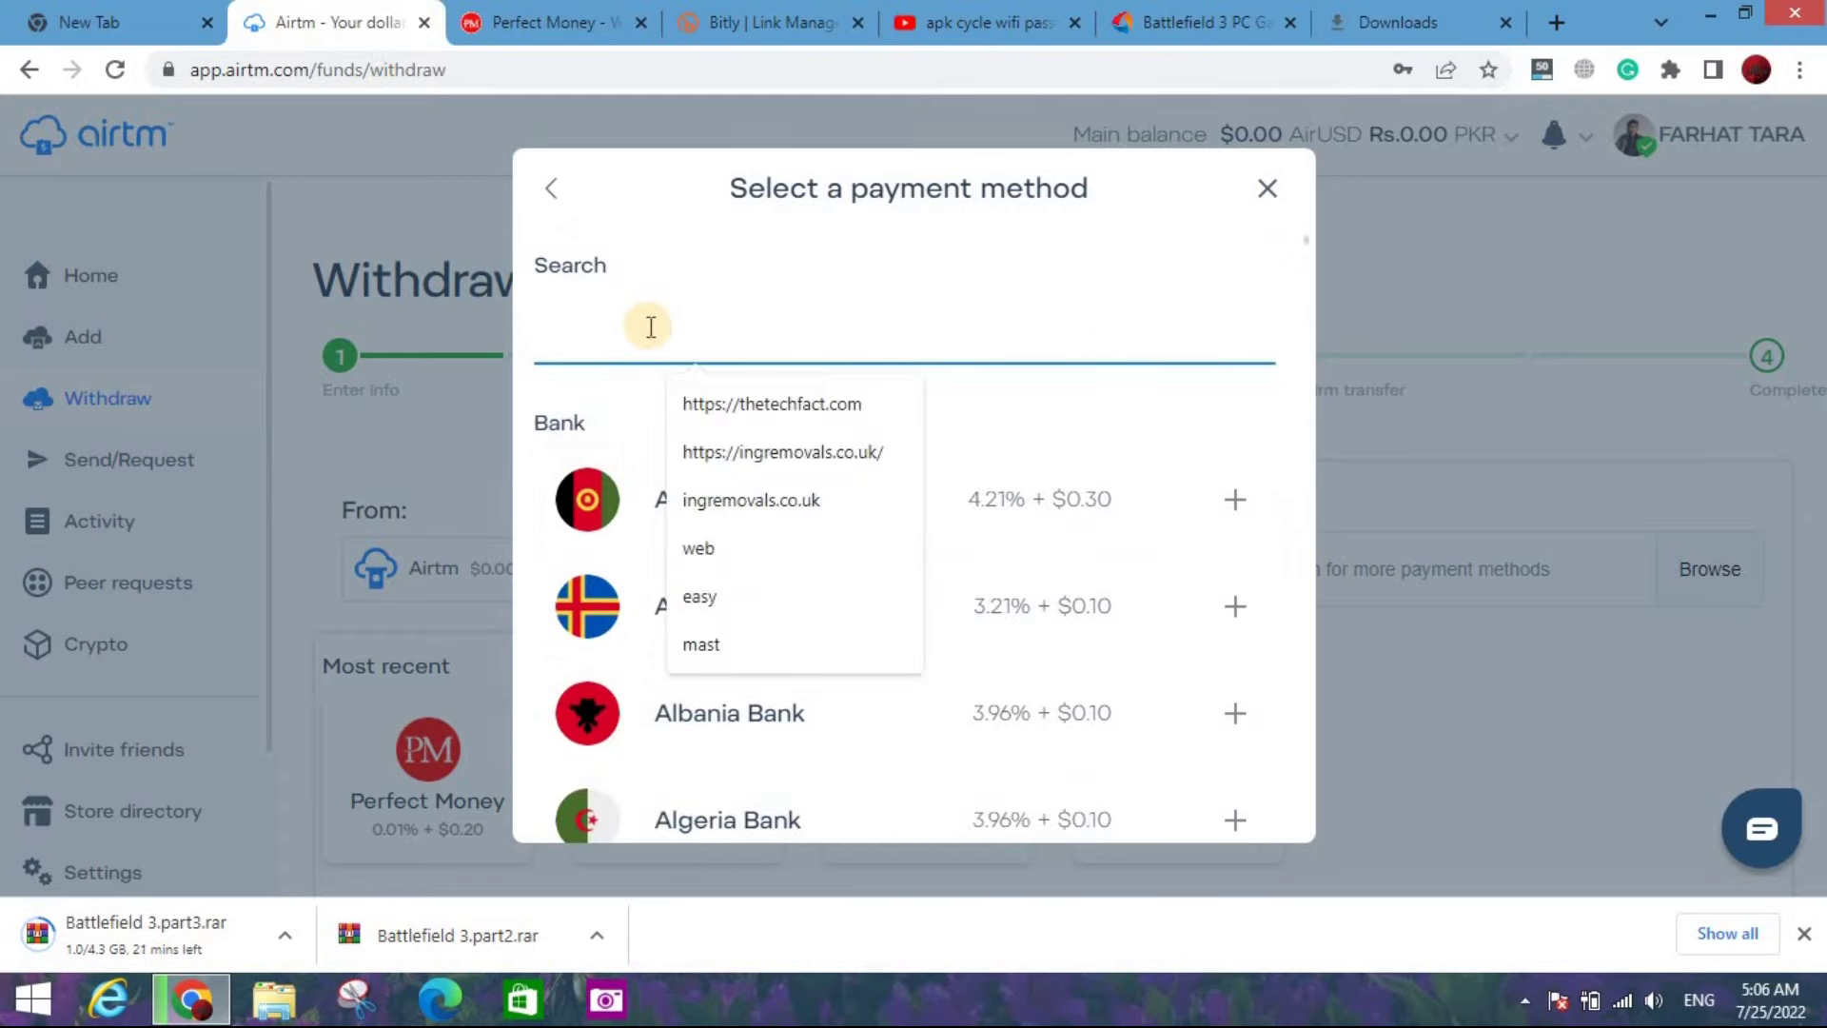
text(pa)
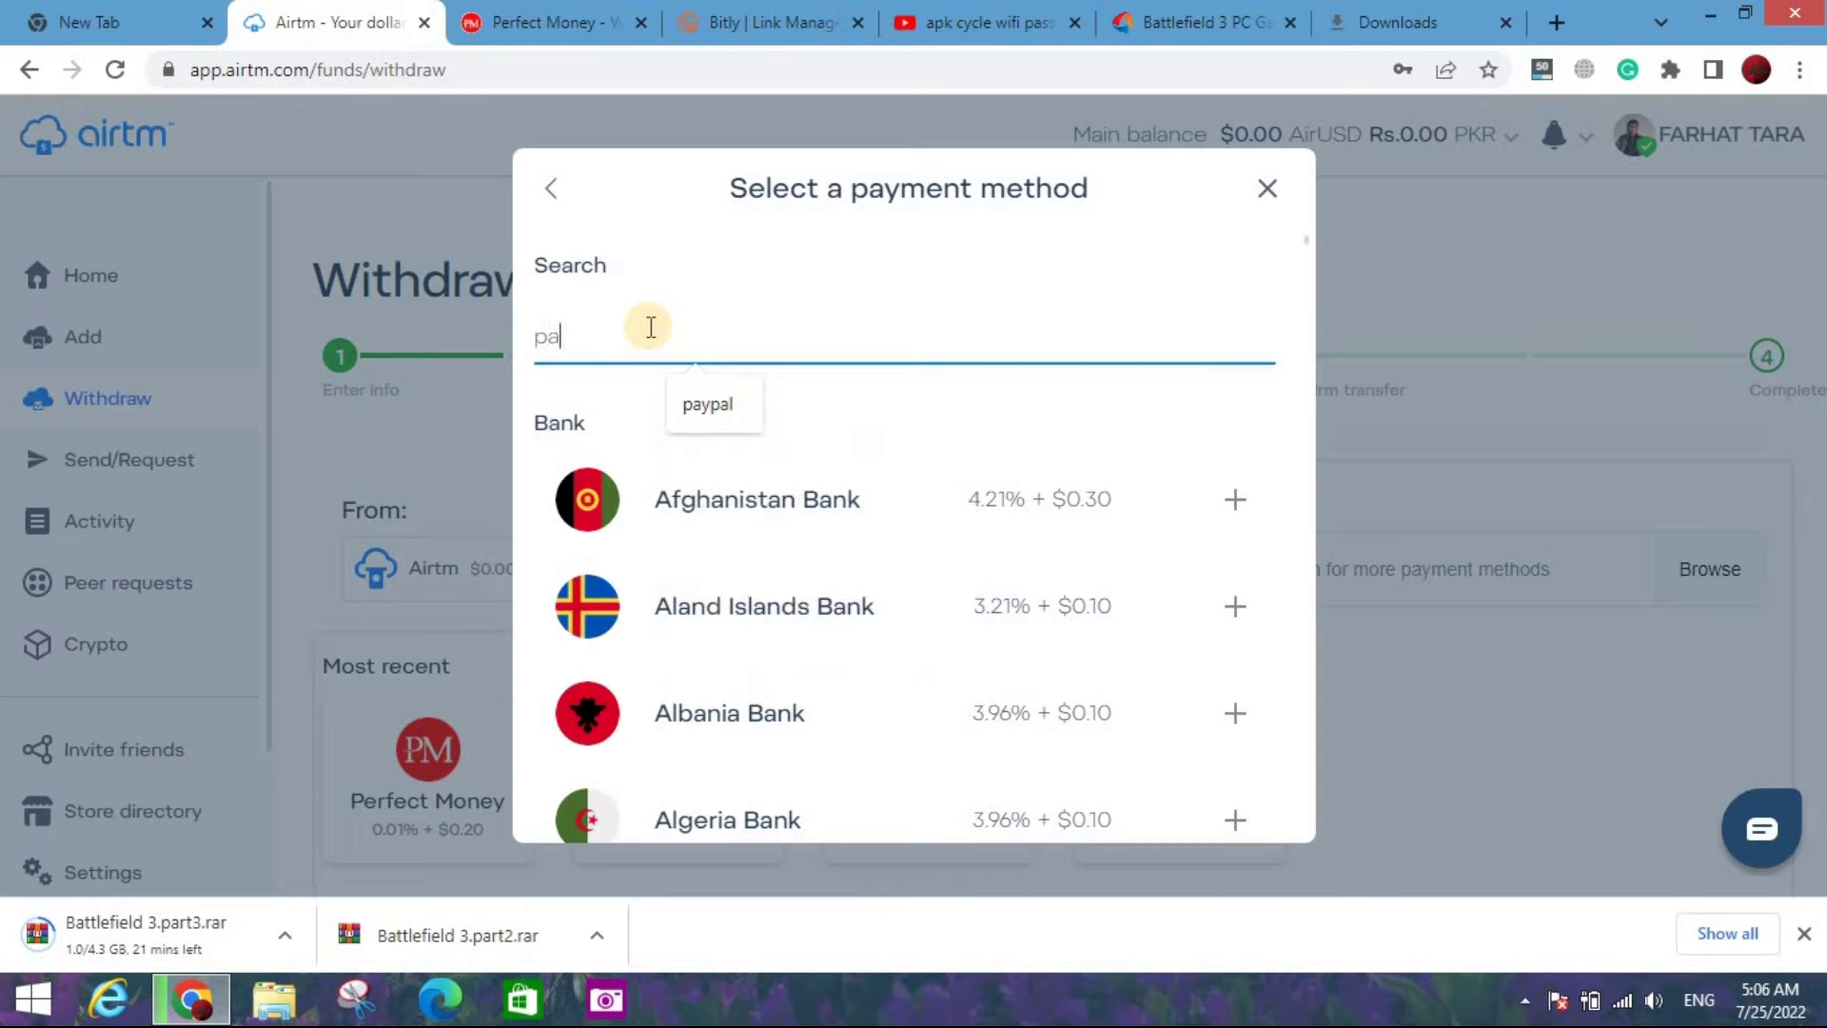
text(ki)
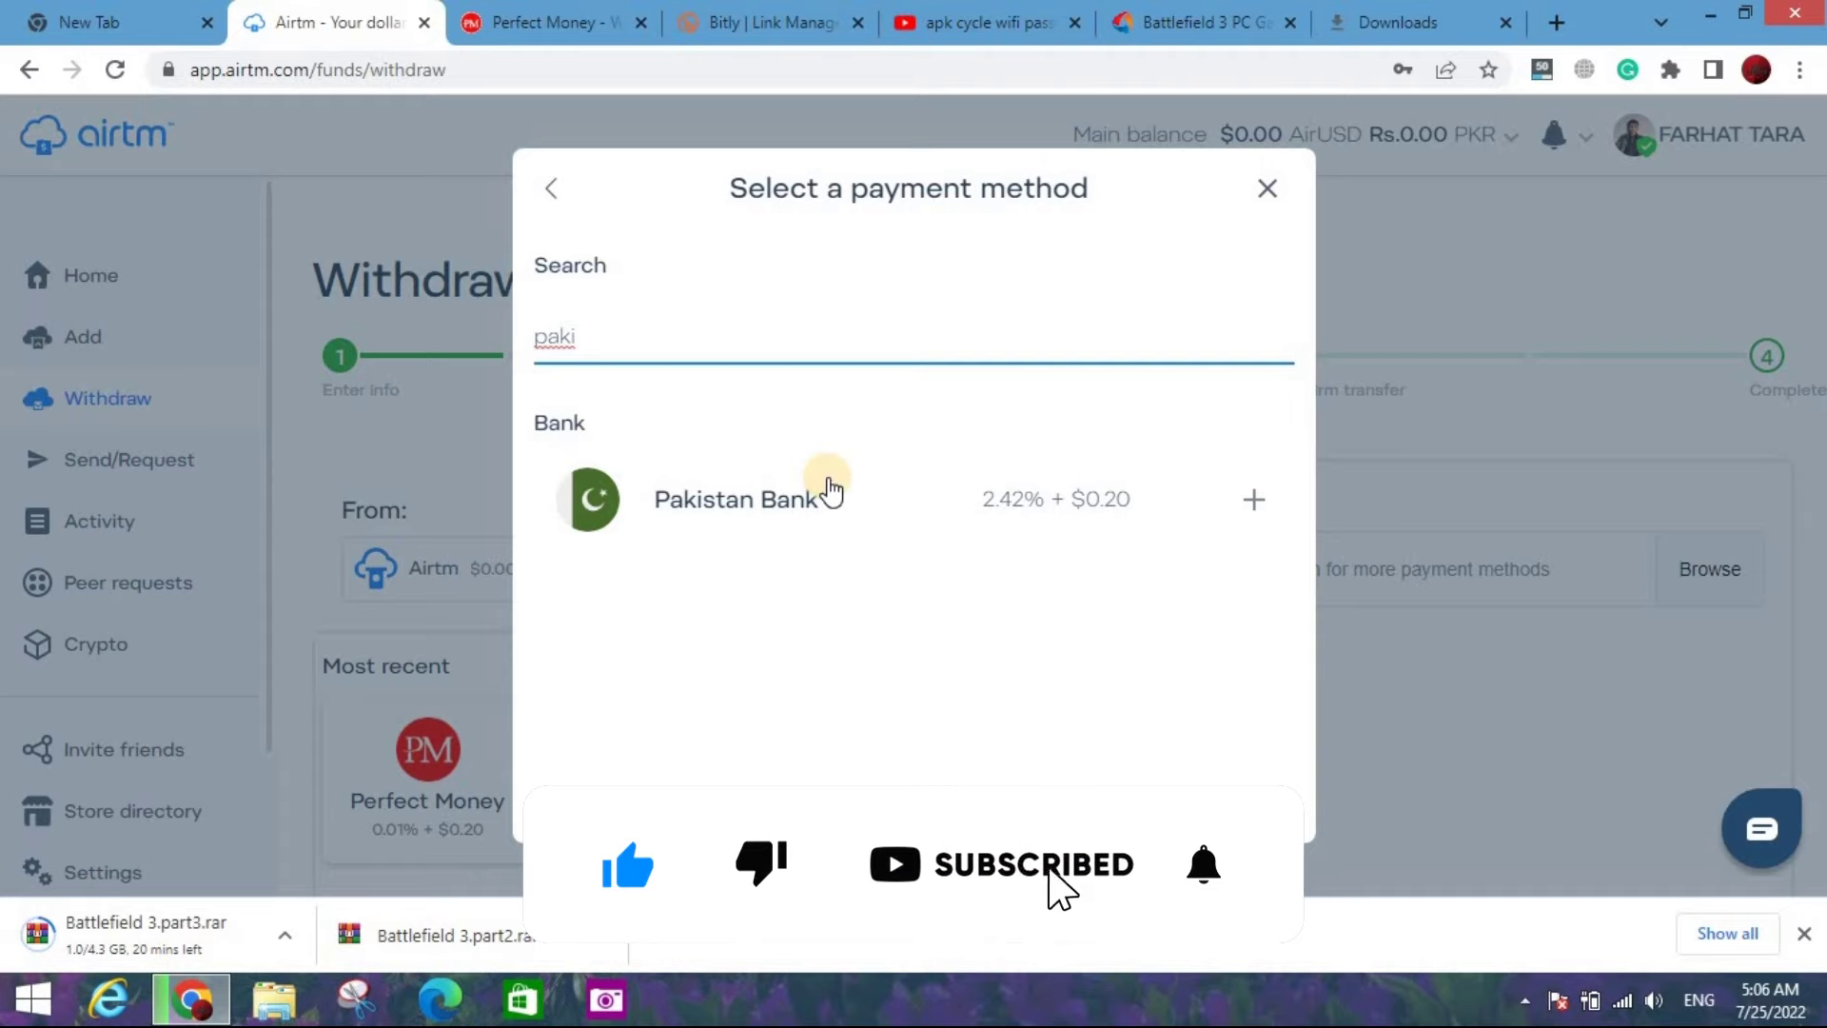
click(826, 491)
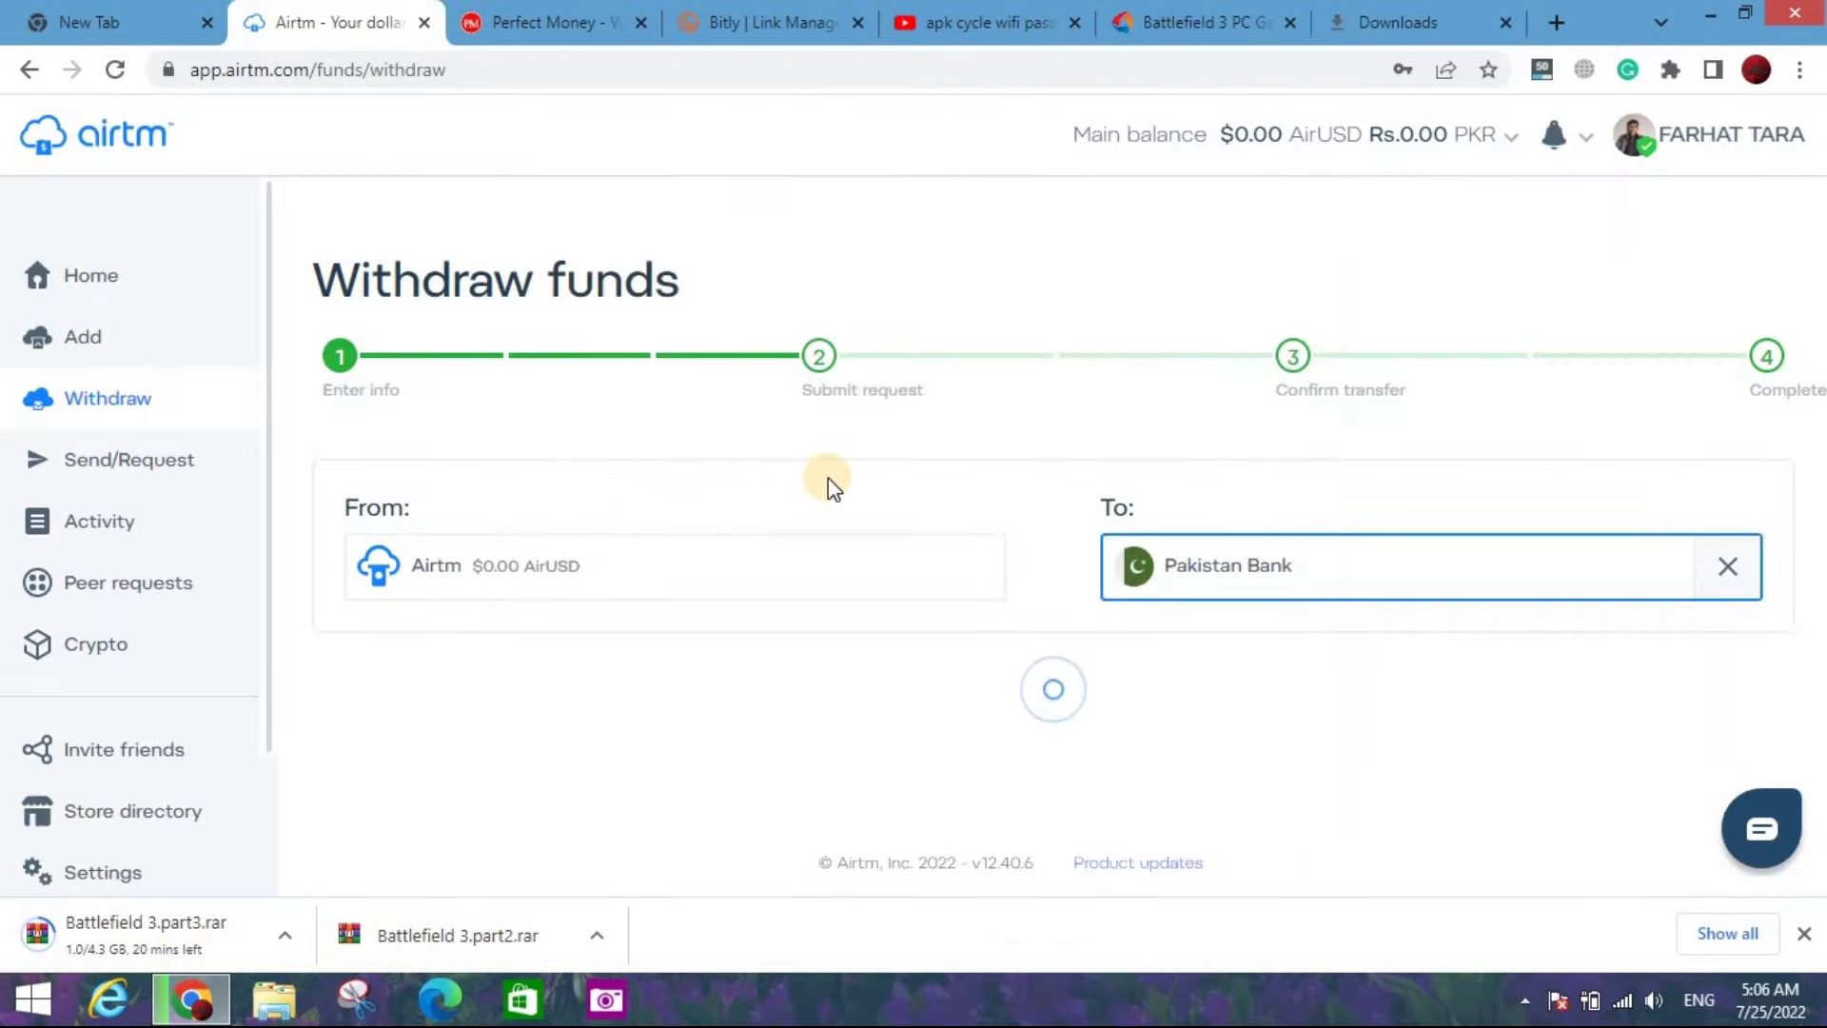
- Examine the prefilled amounts, exchange rate, commission and escrow fee for the withdrawal to Pakistan Bank
scroll(828, 478, down, 2)
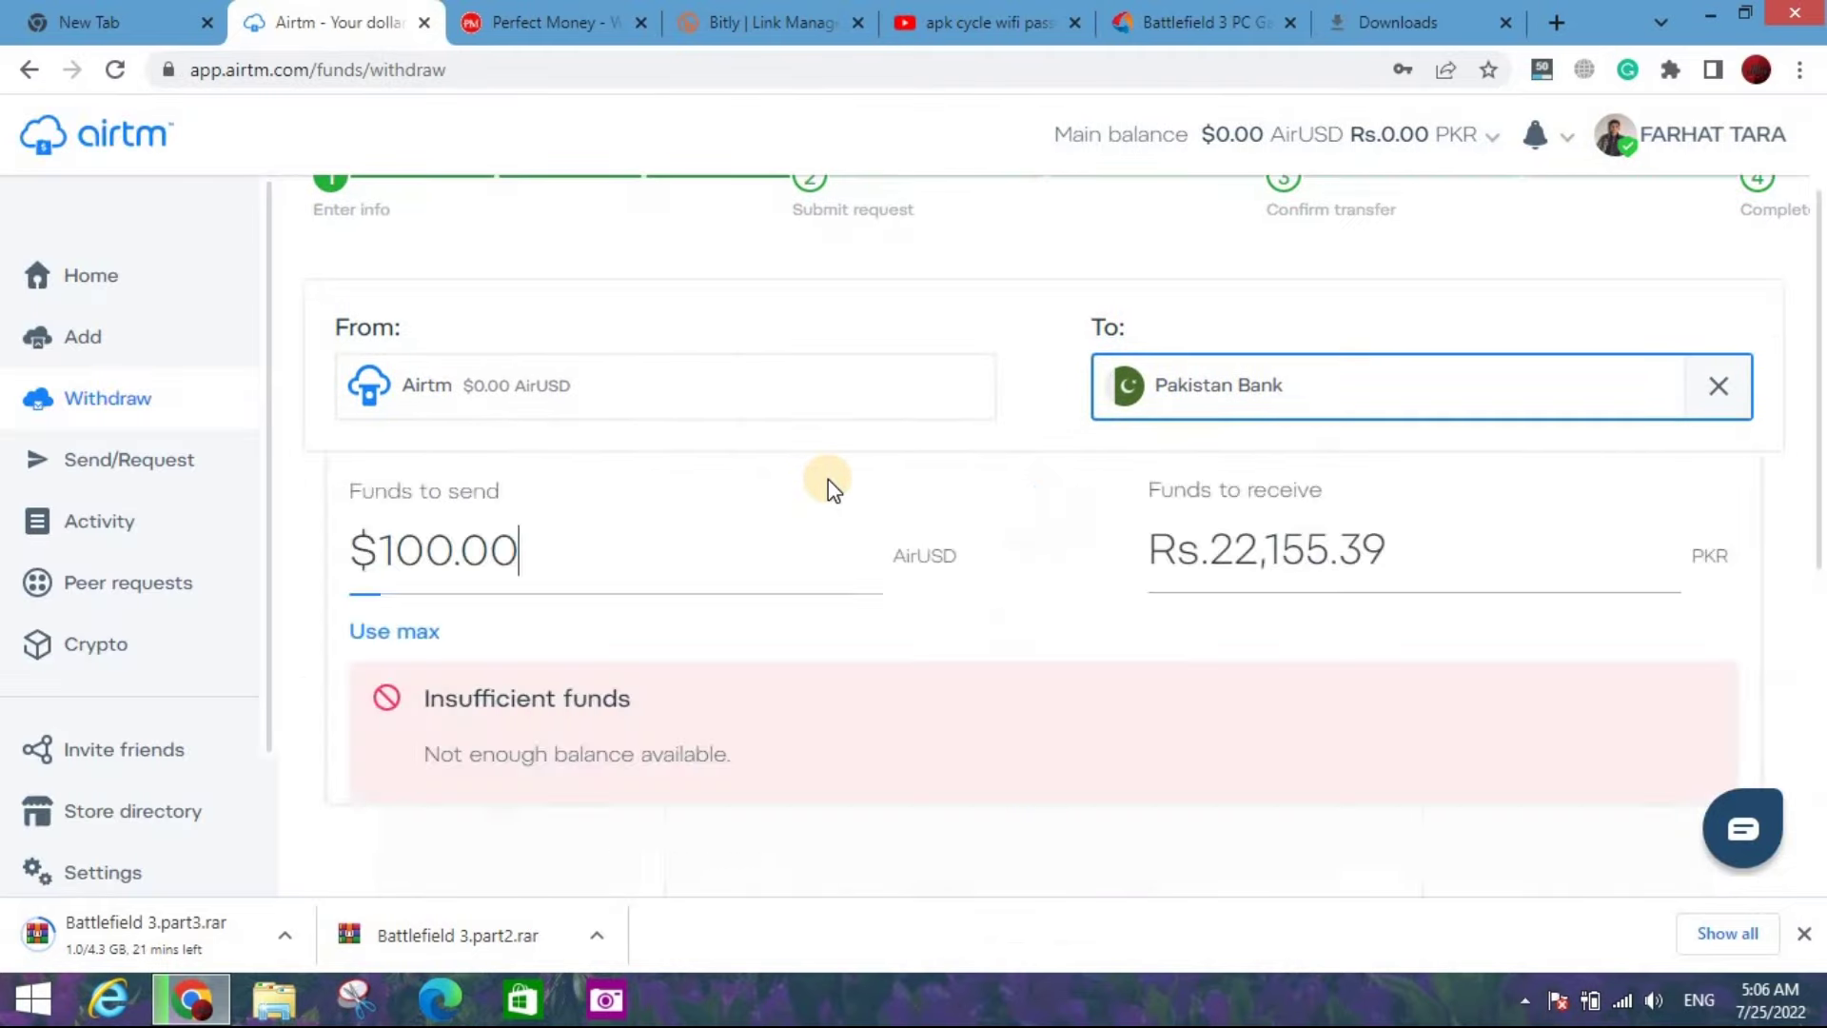
scroll(722, 701, down, 7)
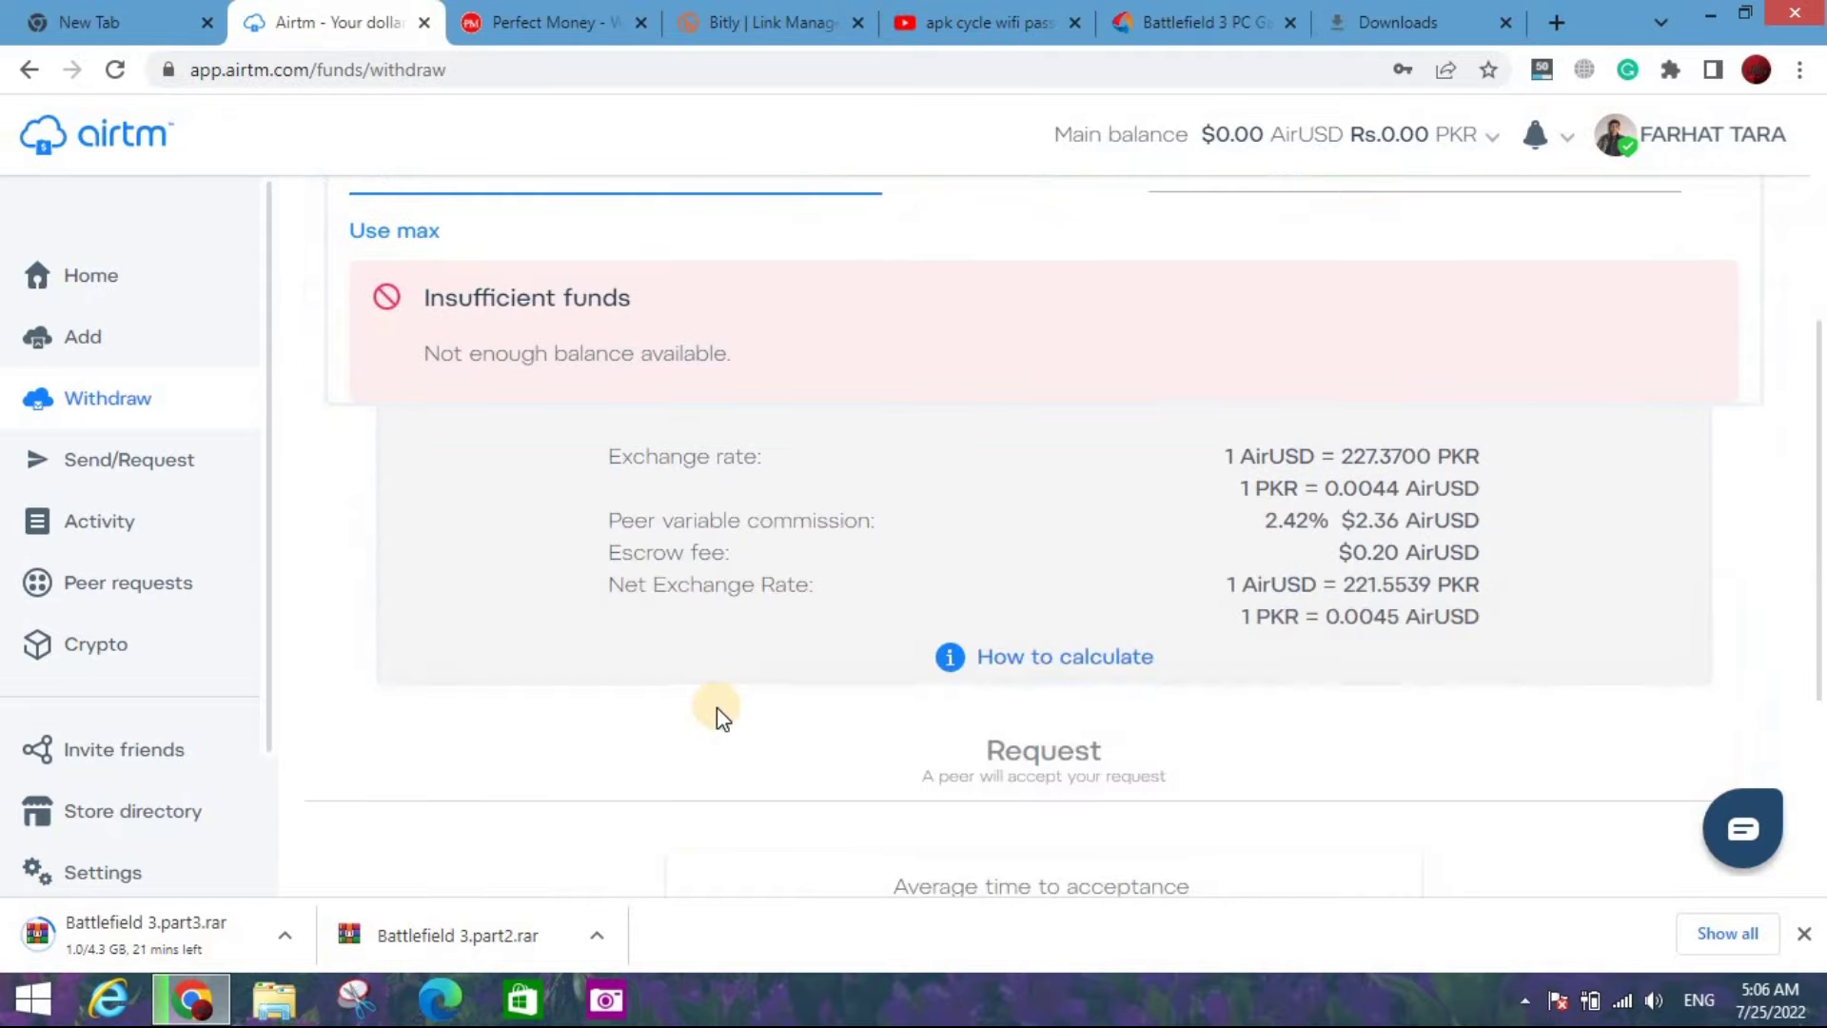
scroll(716, 708, up, 4)
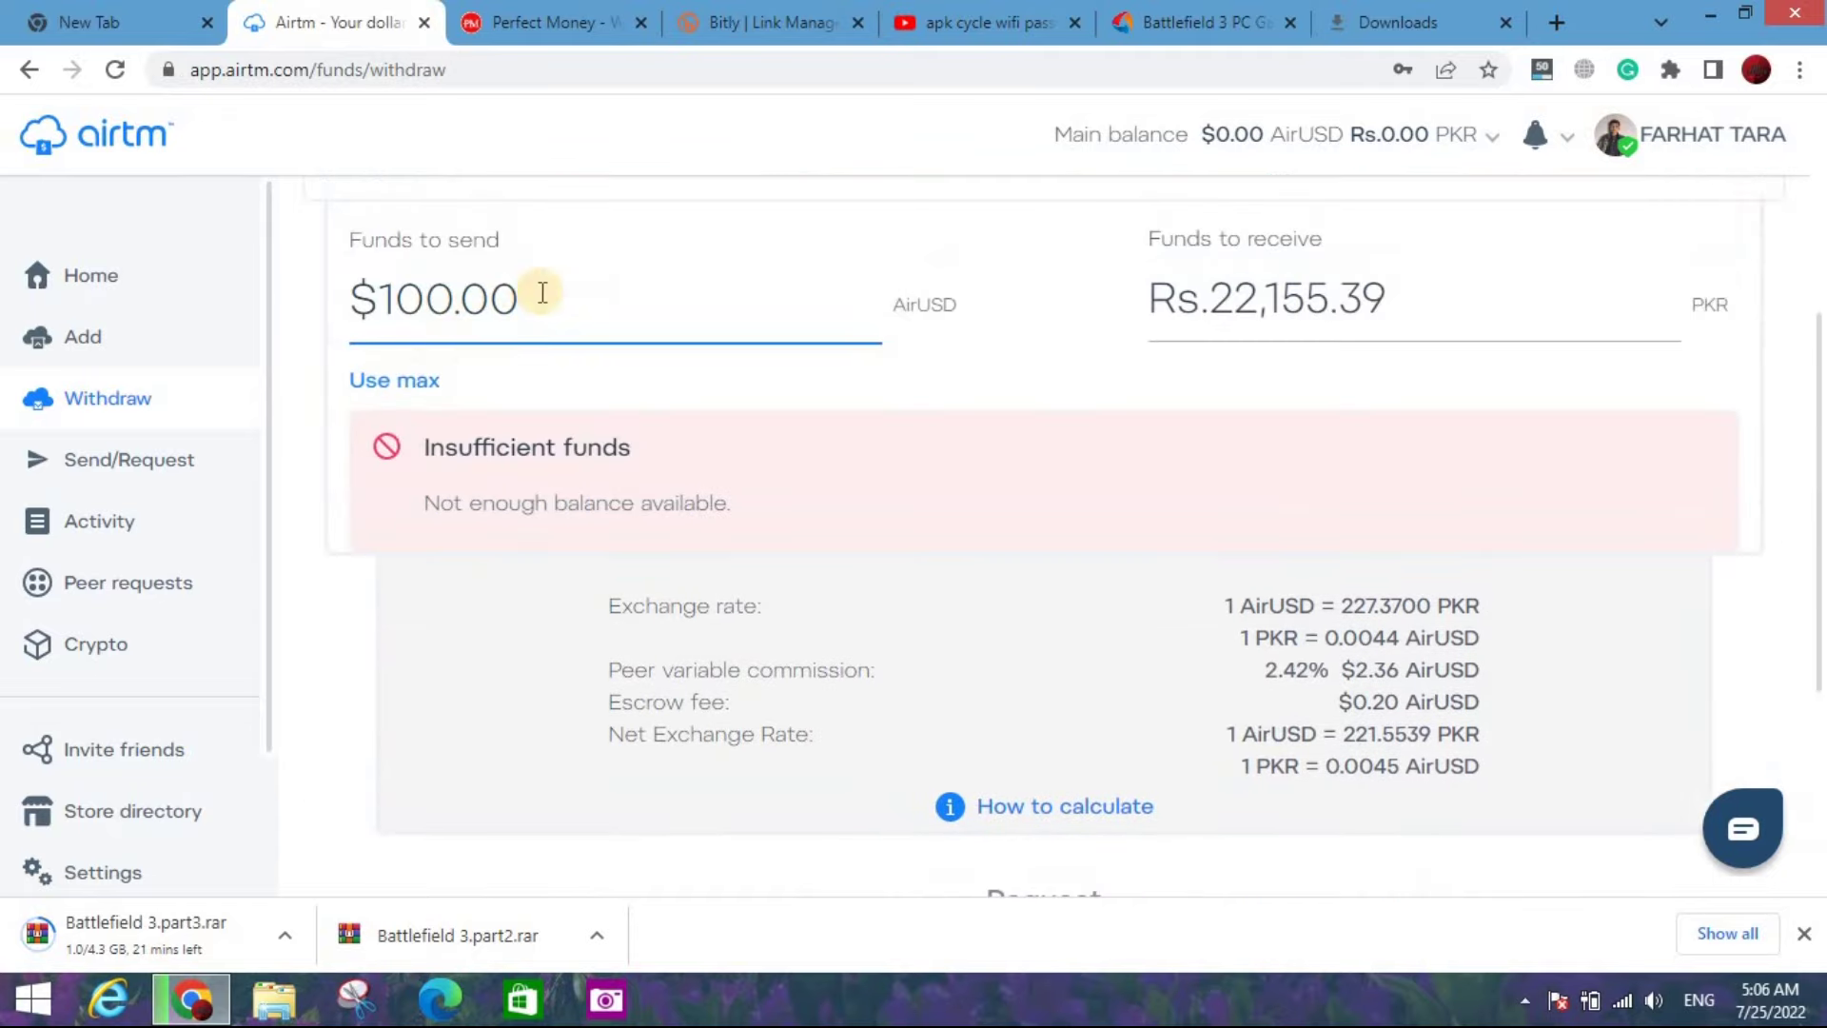
drag(530, 294, 350, 299)
click(746, 461)
scroll(1032, 734, down, 4)
scroll(1013, 754, up, 5)
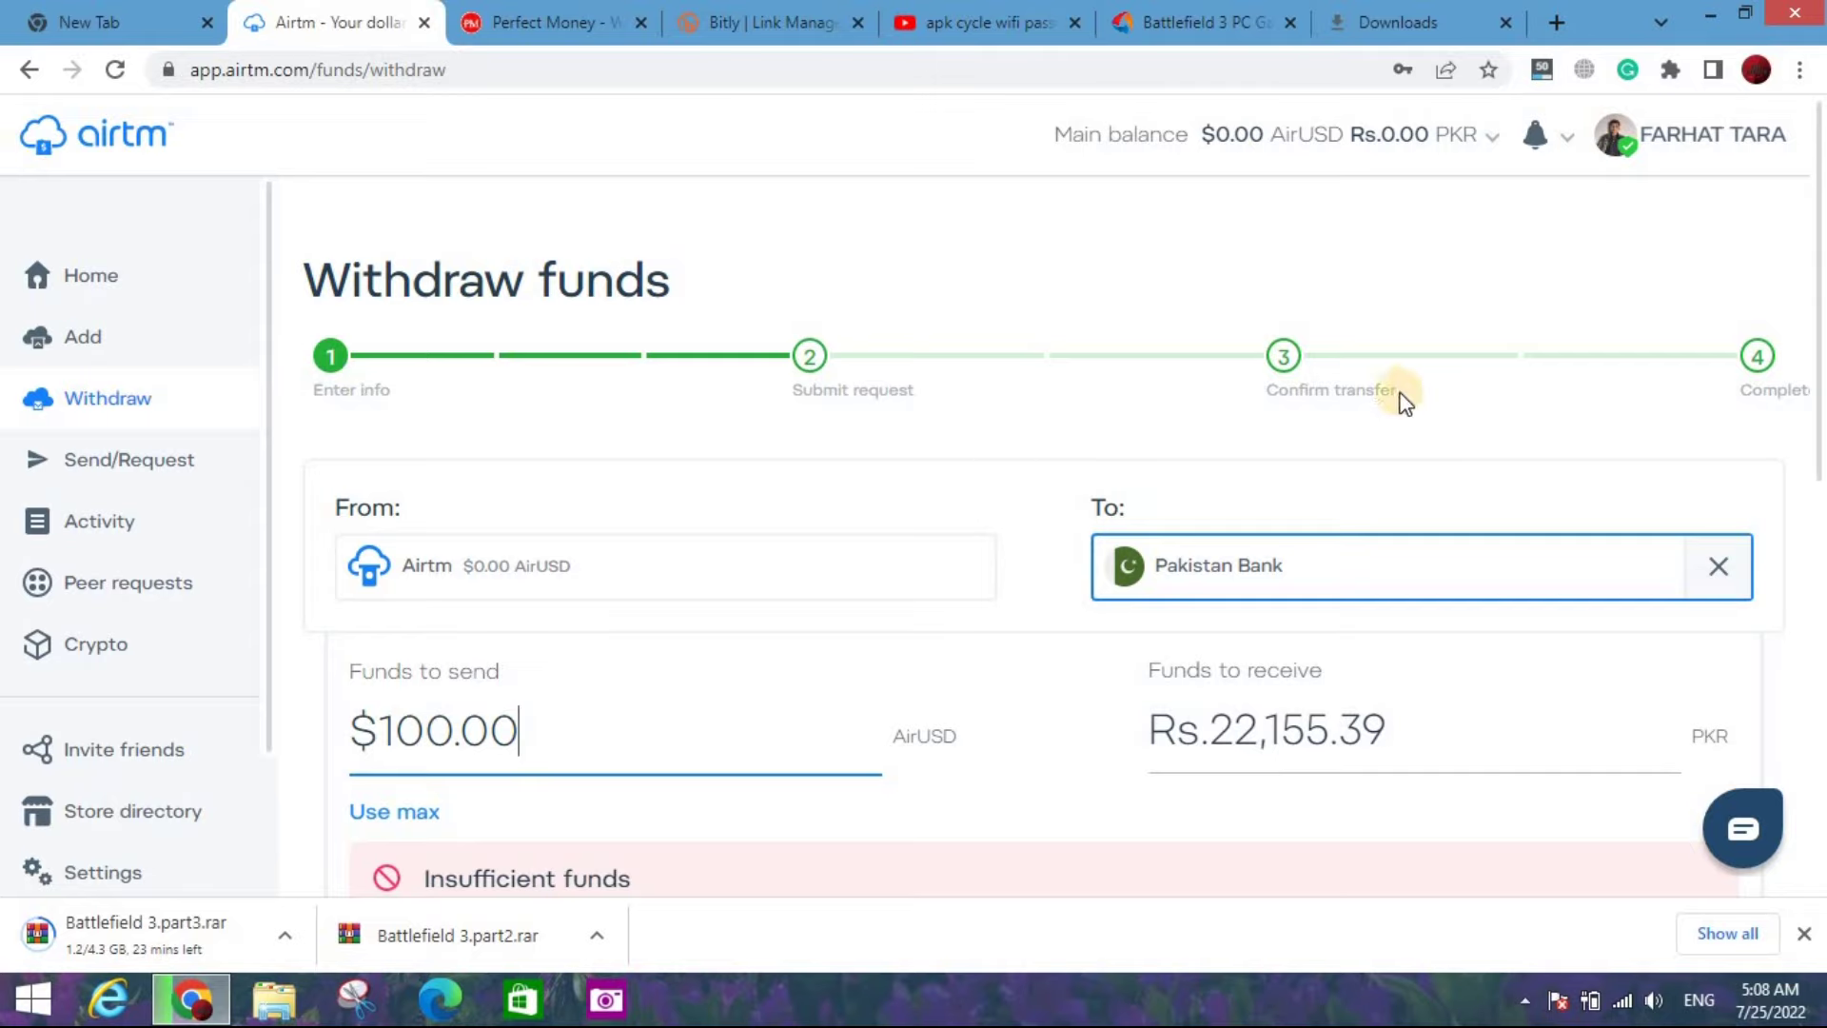
- Check the withdrawal's average time to acceptance and its source and destination, and switch to the blank browser tab
scroll(1814, 485, down, 7)
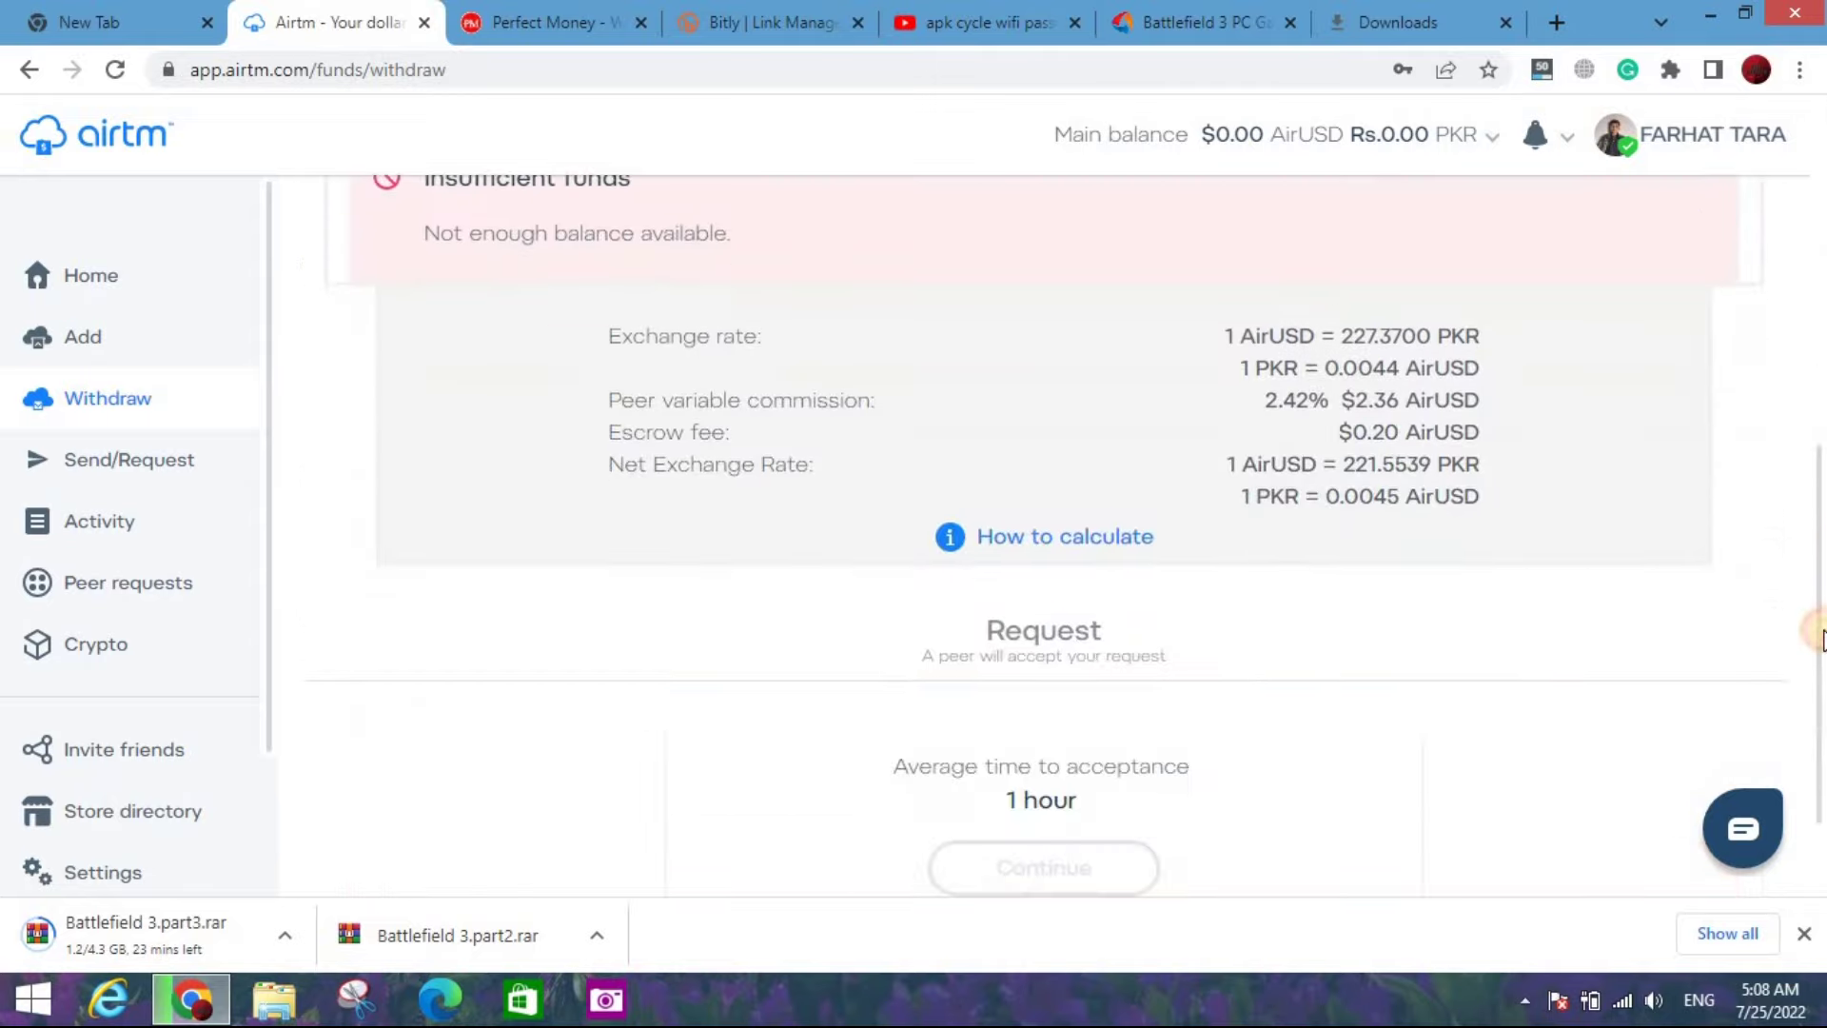
drag(1815, 505, 1816, 699)
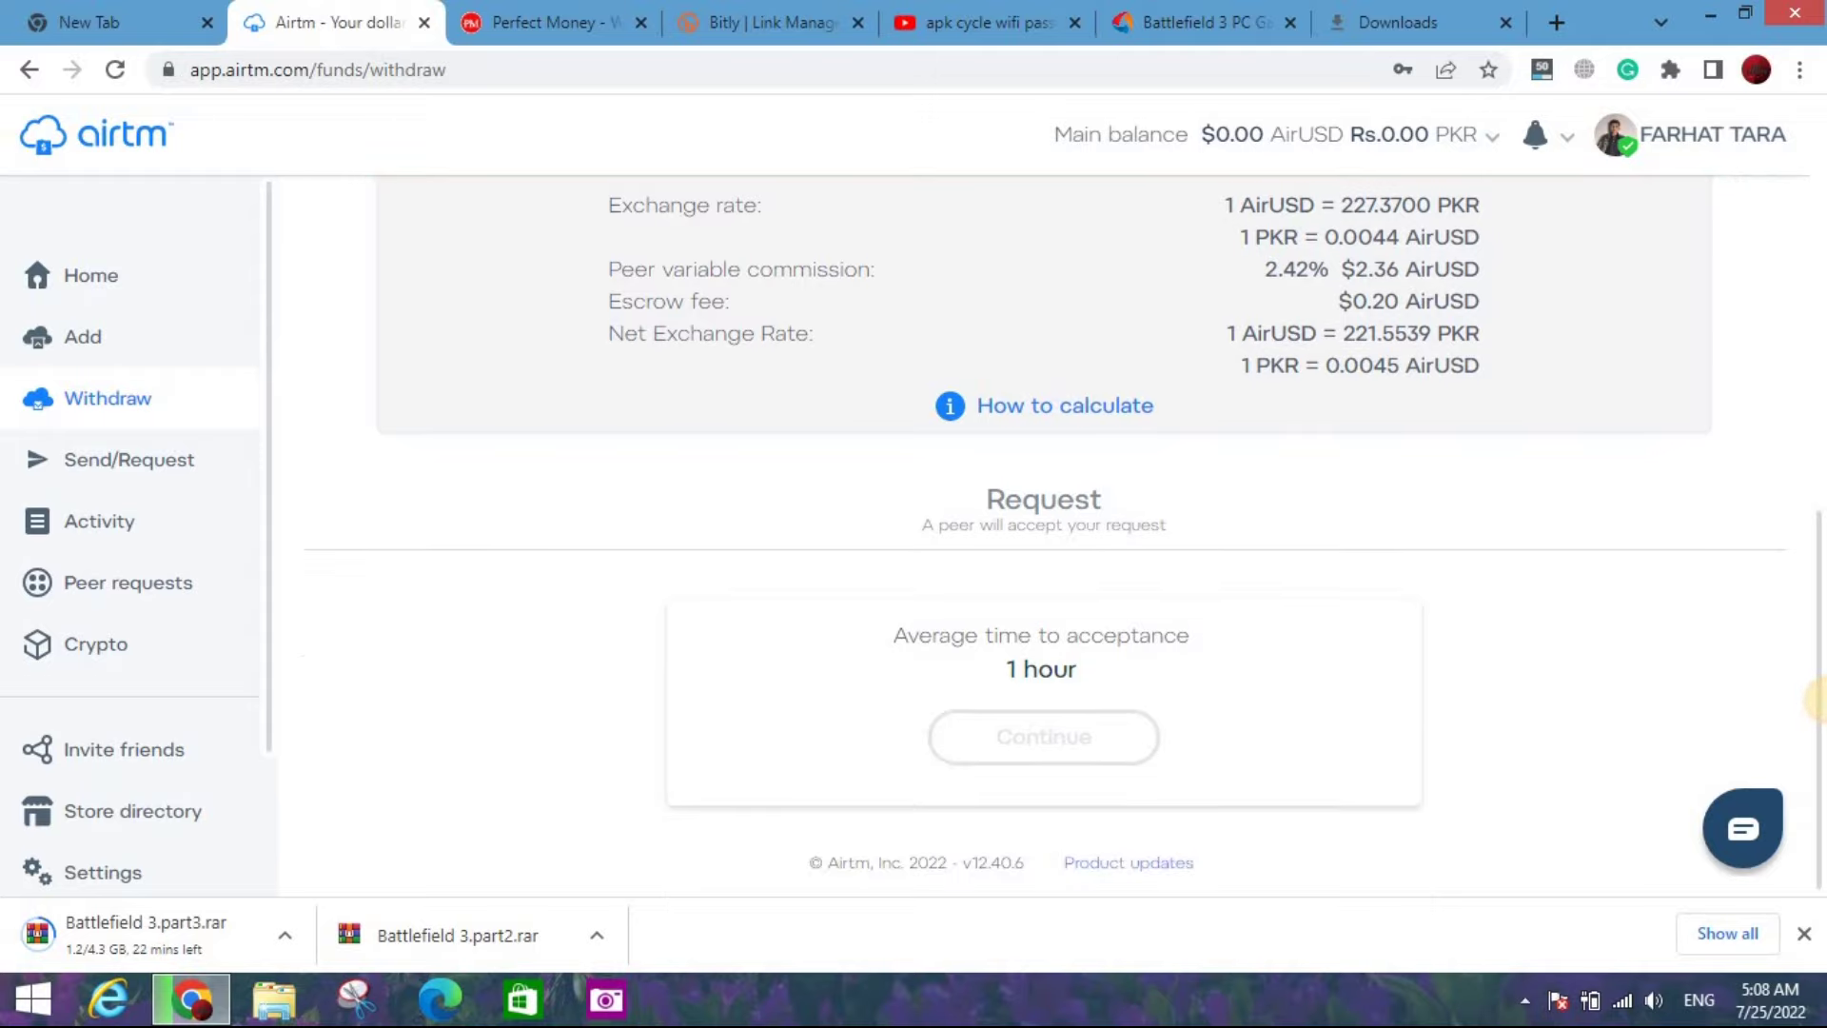
drag(1814, 699, 1810, 219)
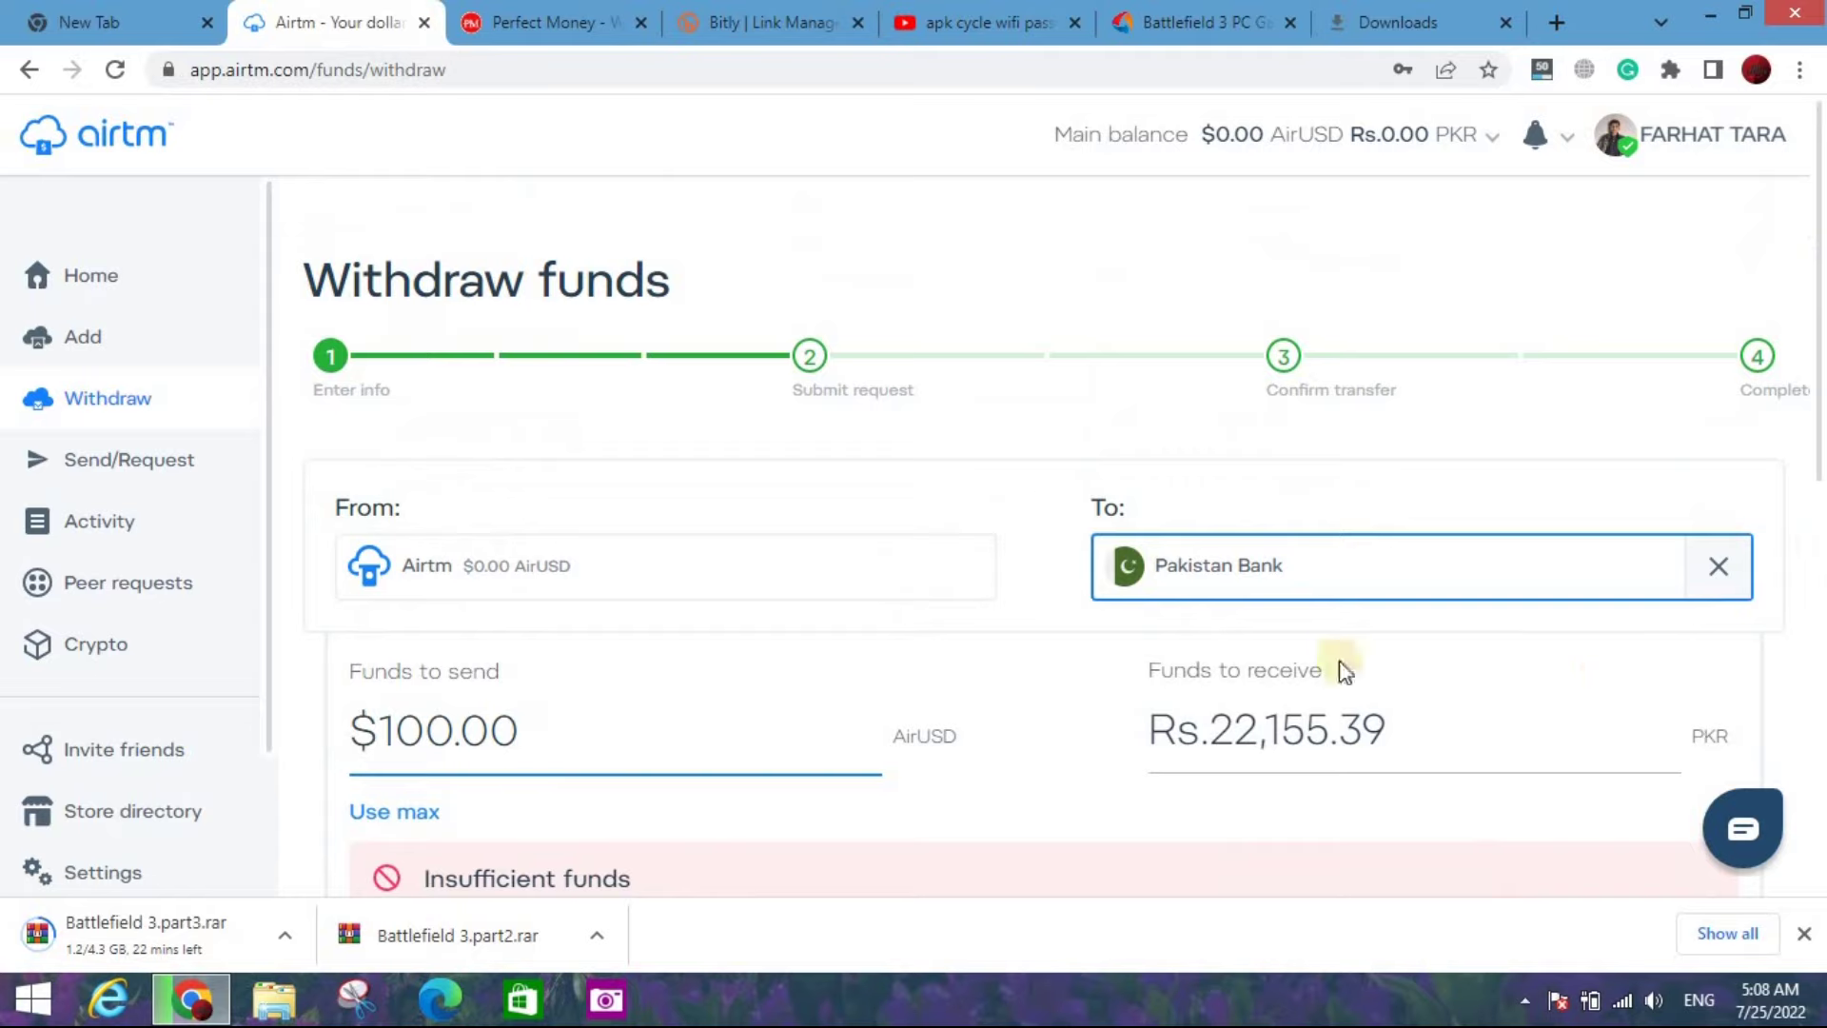
drag(1322, 514, 955, 498)
click(1019, 639)
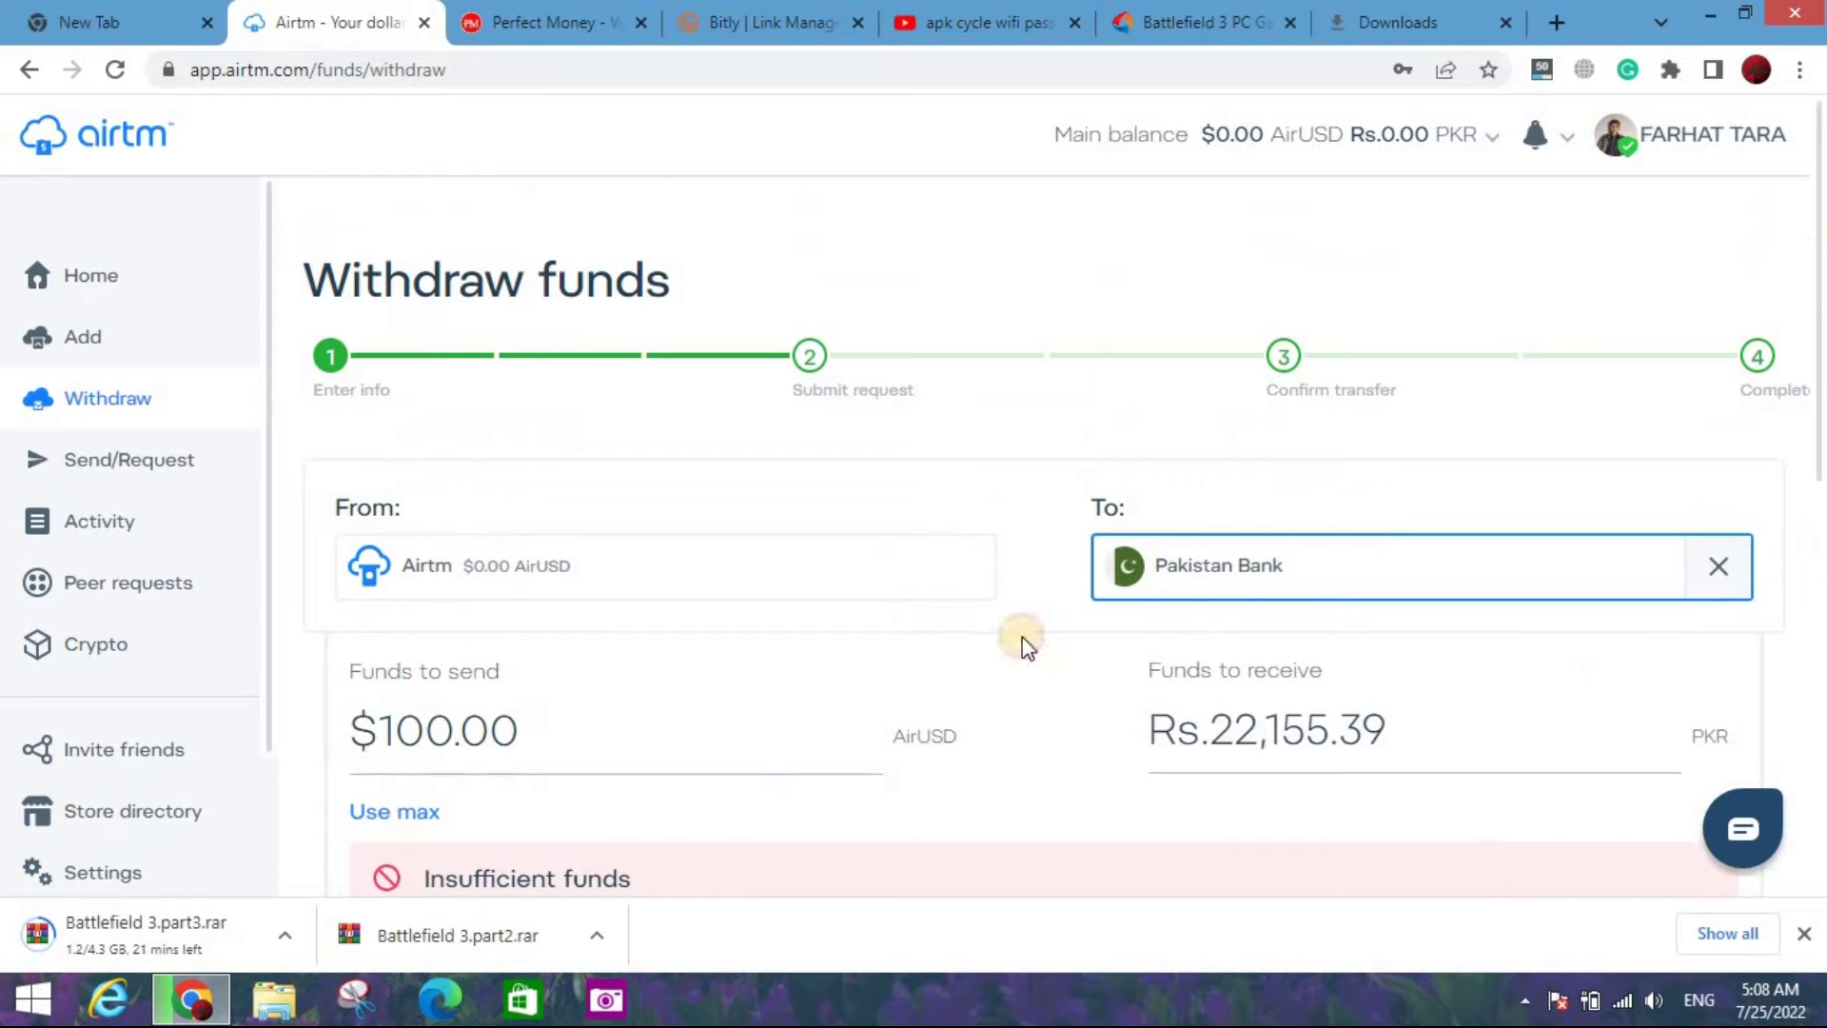
drag(1067, 589, 1313, 623)
click(1313, 623)
click(28, 15)
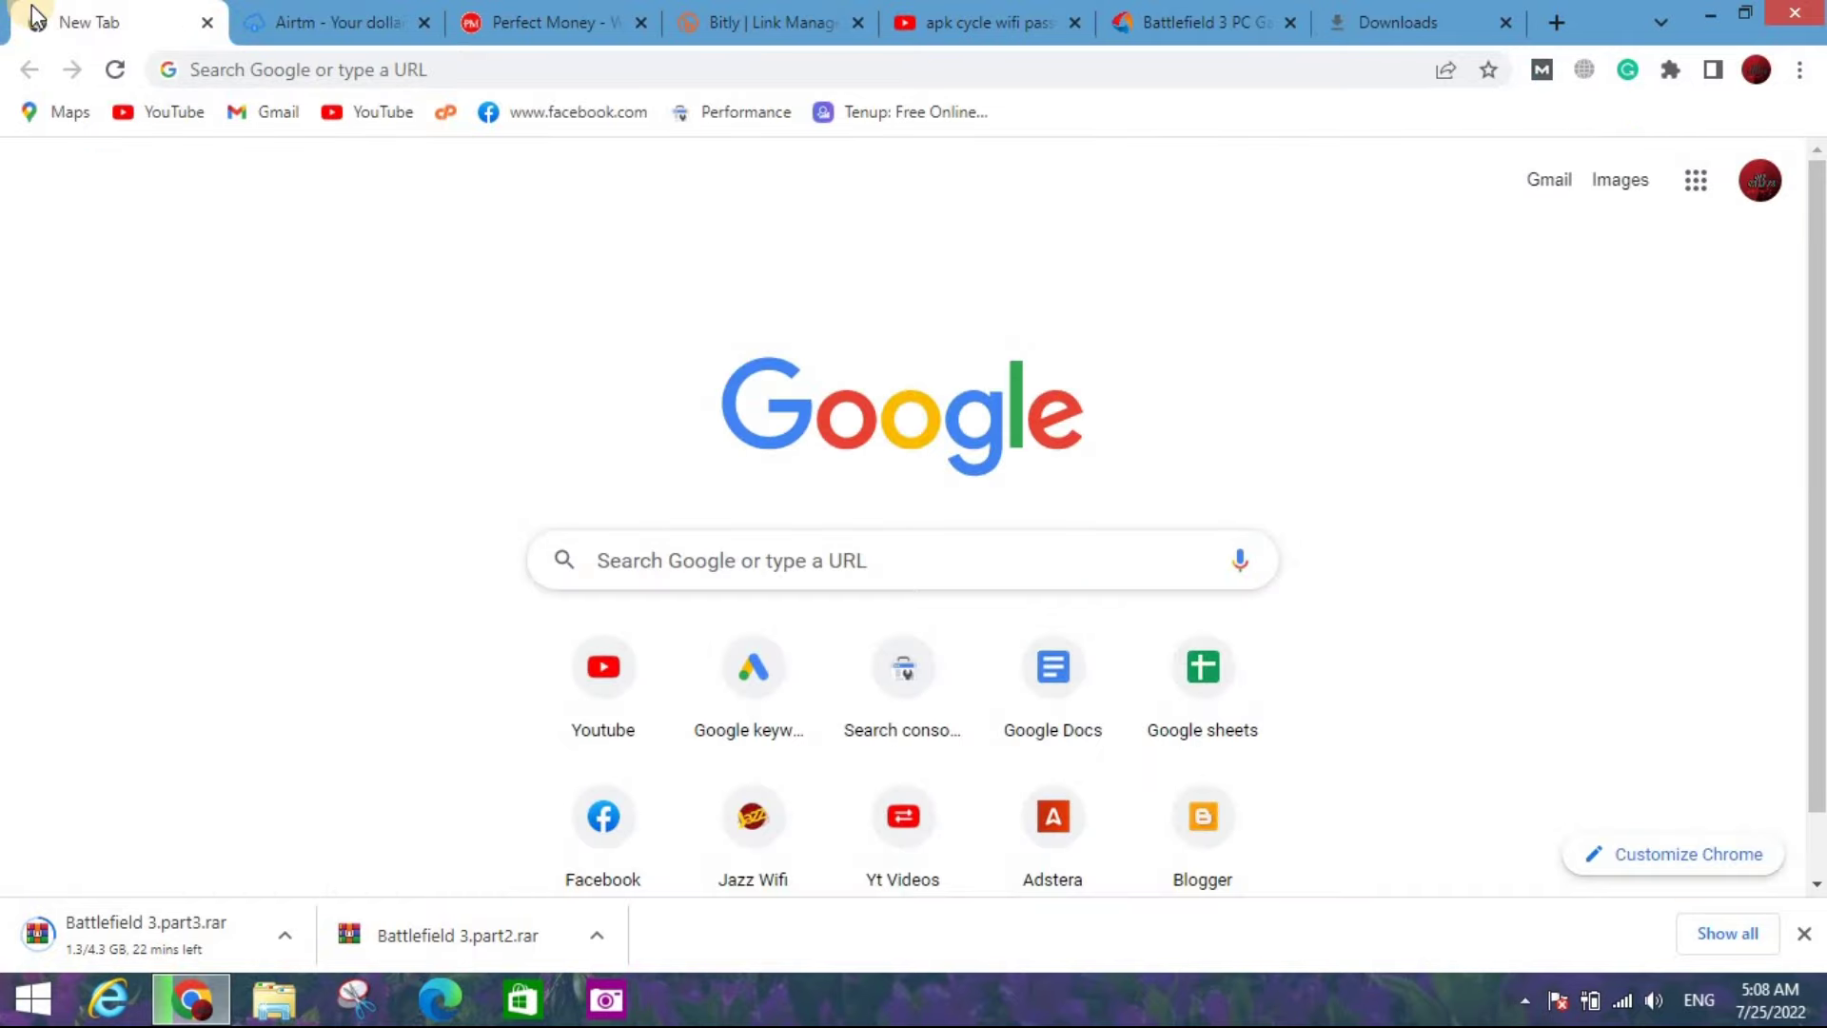